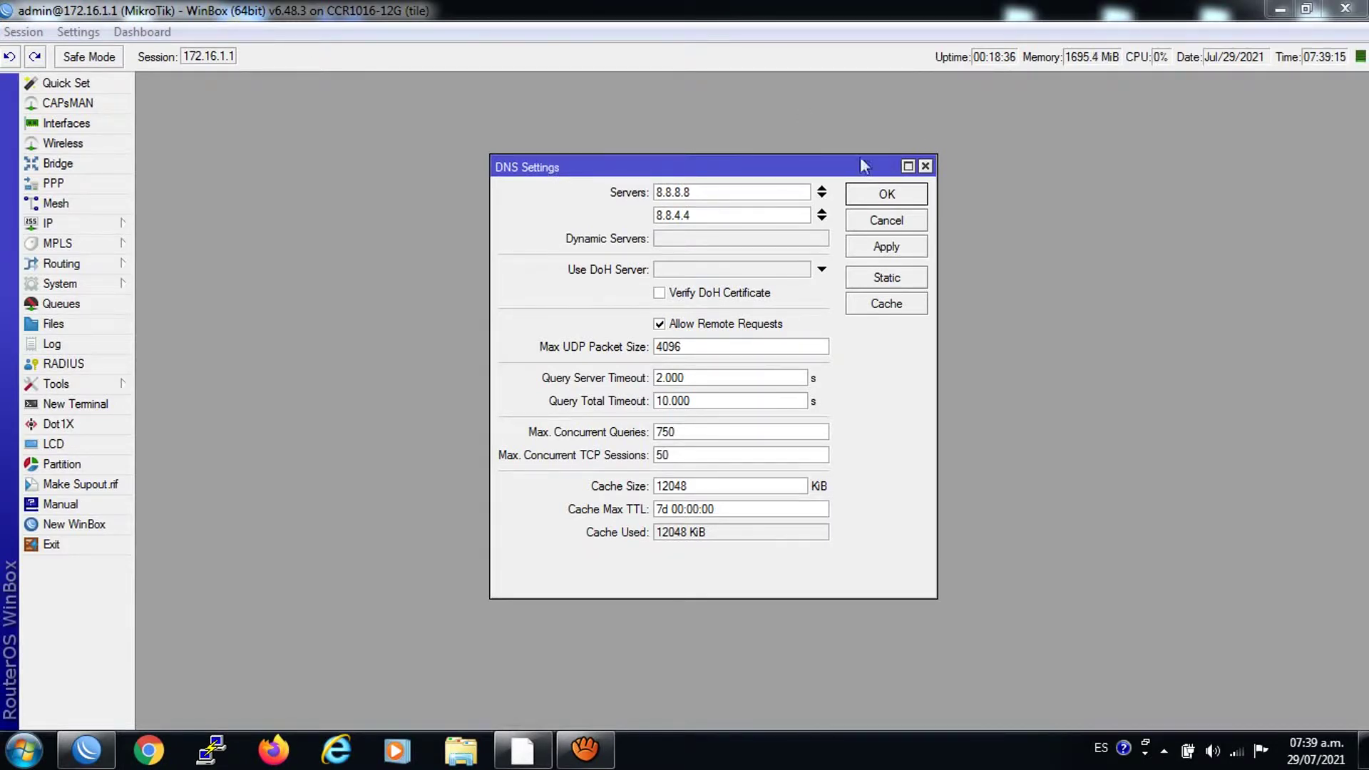
{"action": "left_click_drag", "start_coordinate": [892, 166], "coordinate": [882, 133]}
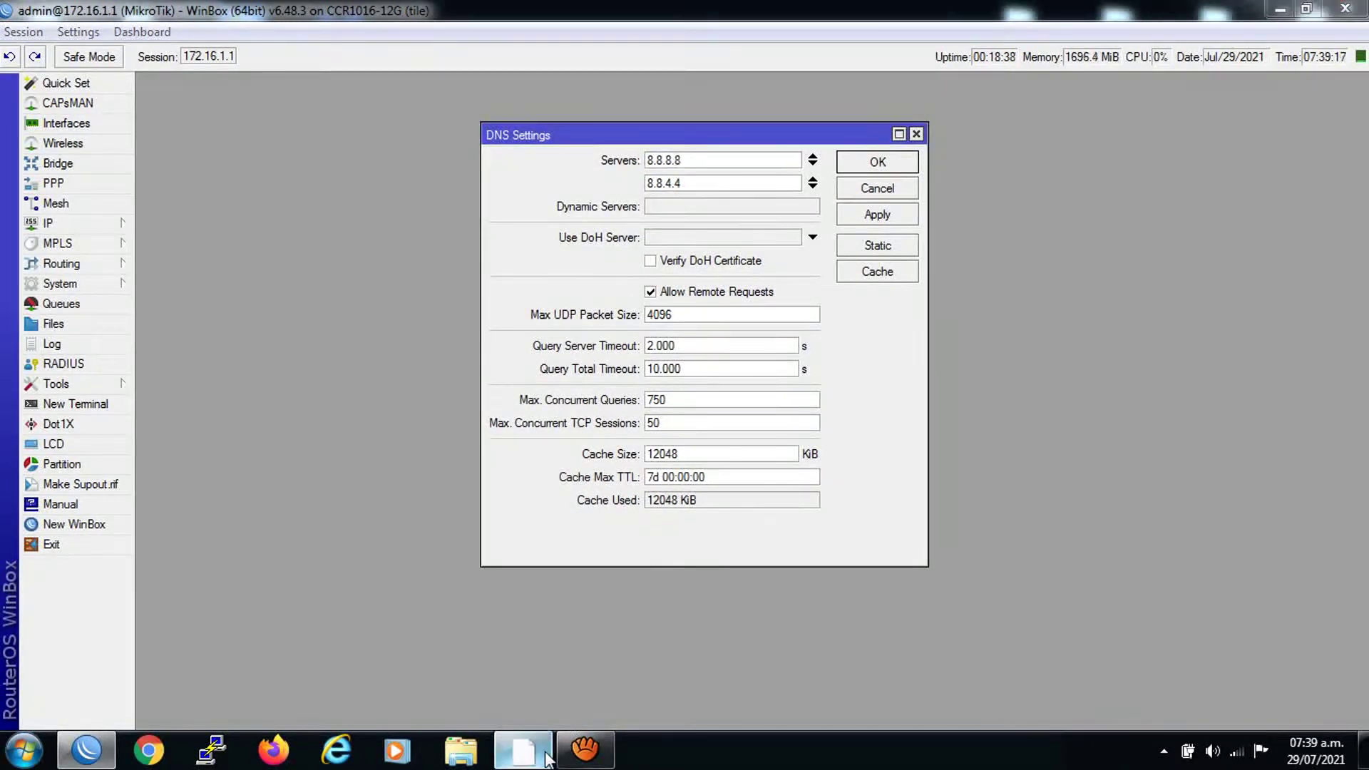
{"action": "left_click", "coordinate": [547, 759]}
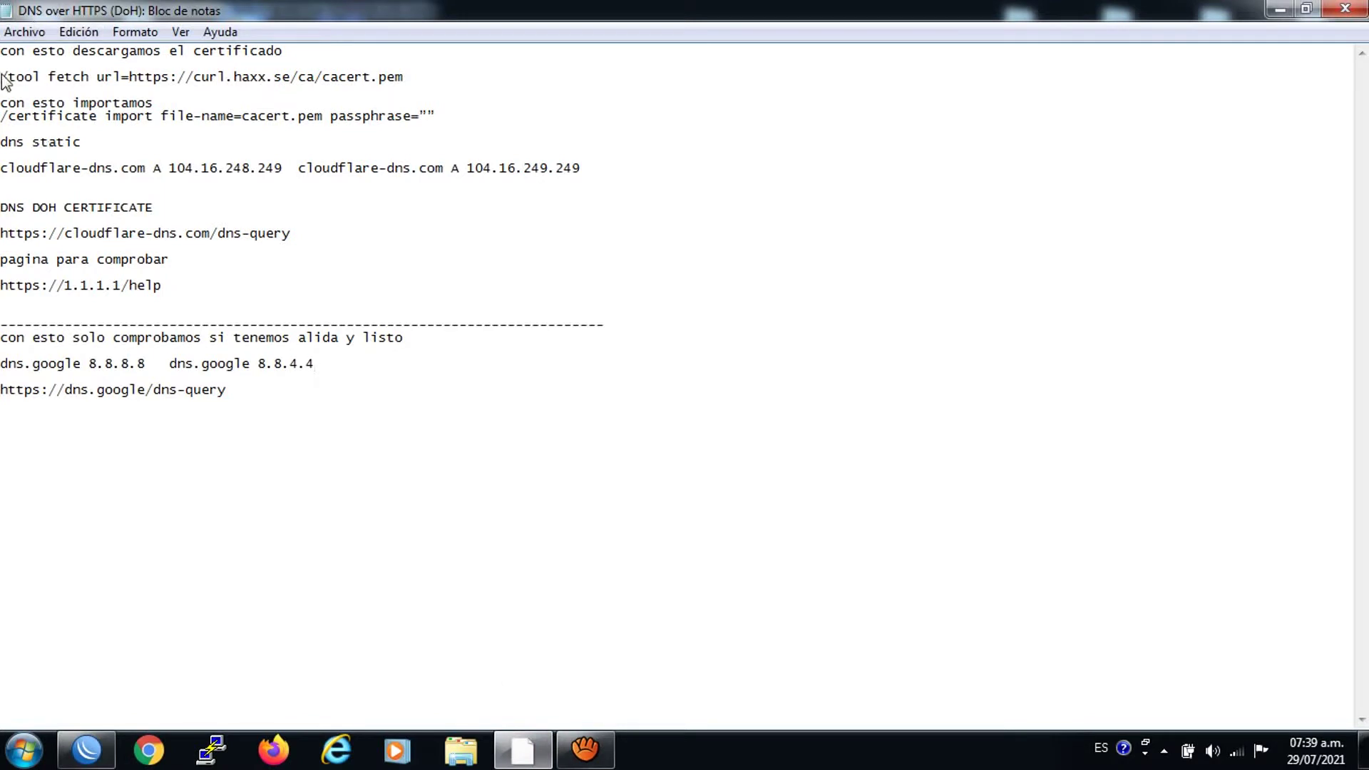
{"action": "key", "text": "shift+End"}
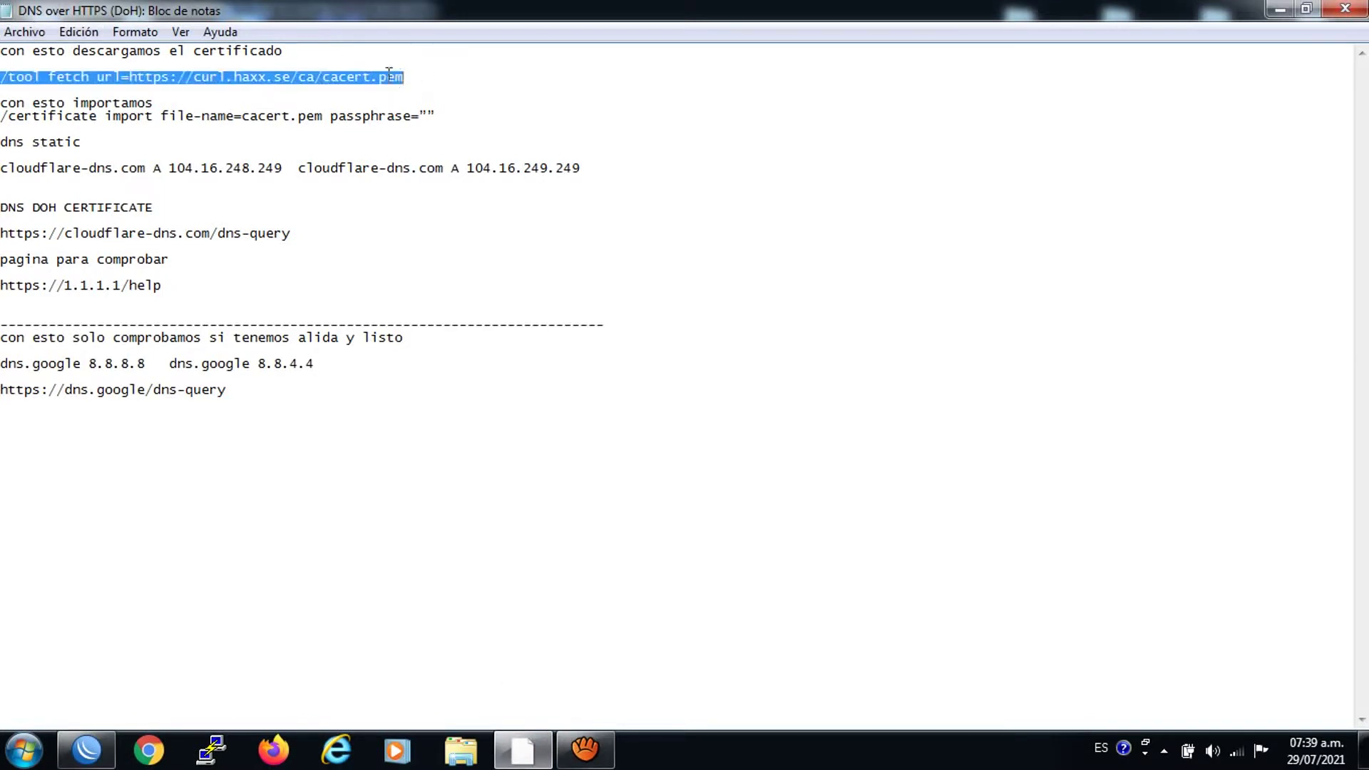
{"action": "right_click", "coordinate": [389, 74]}
{"action": "left_click", "coordinate": [436, 140]}
{"action": "left_click", "coordinate": [100, 745]}
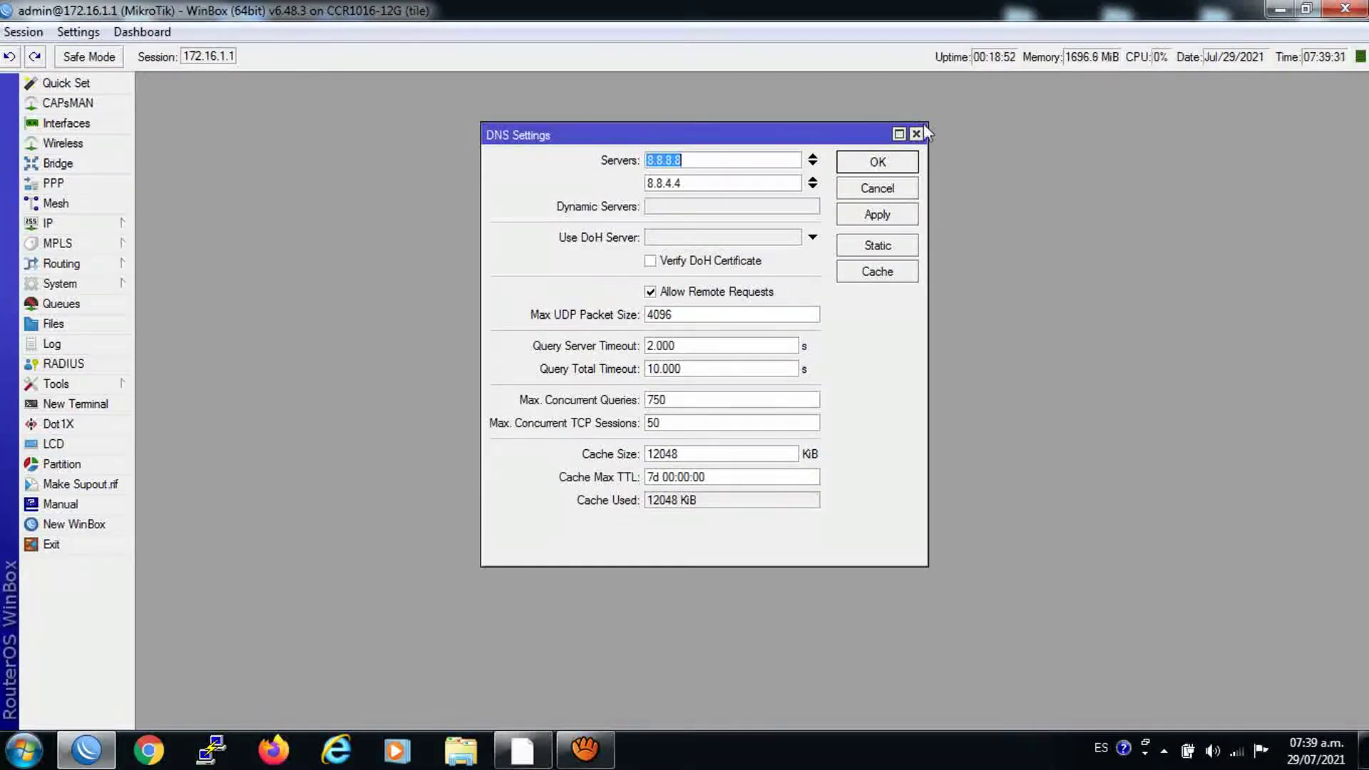
{"action": "left_click", "coordinate": [75, 404]}
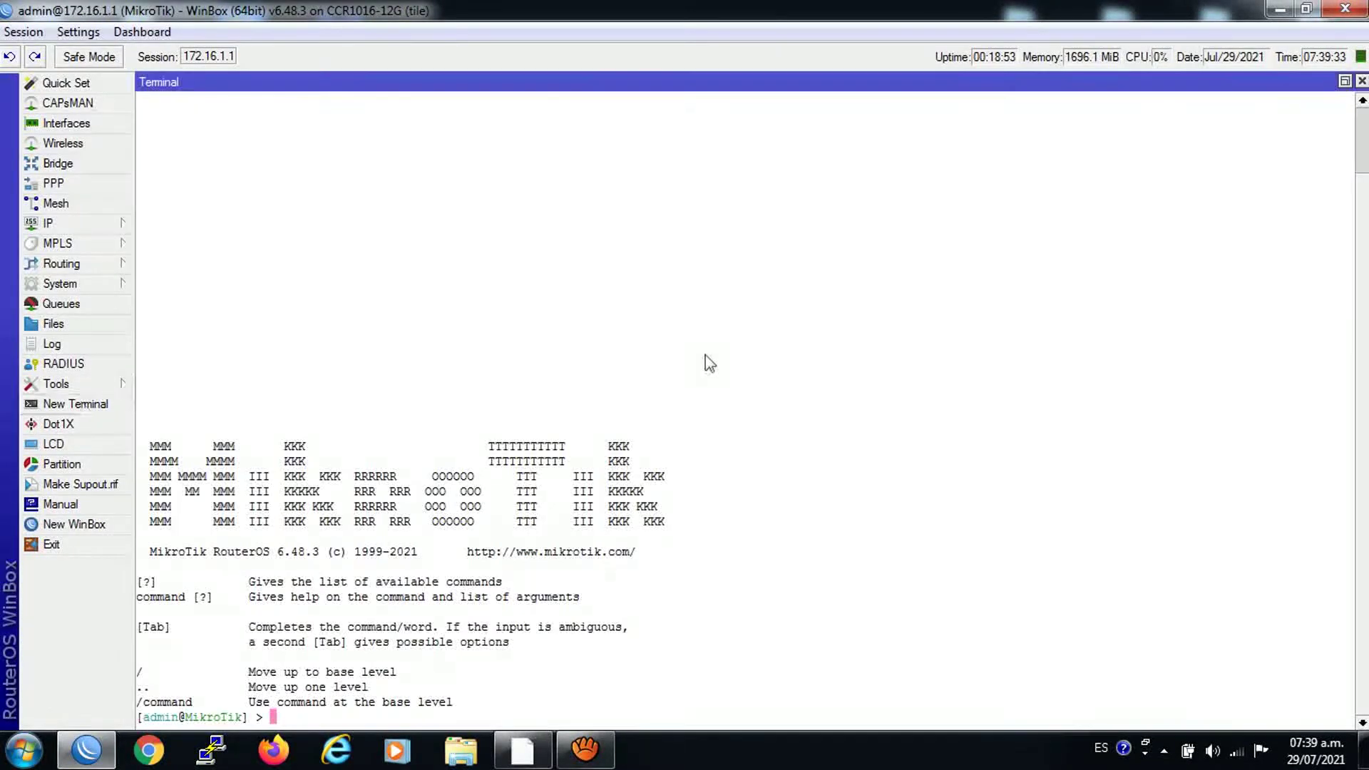
{"action": "right_click", "coordinate": [813, 383]}
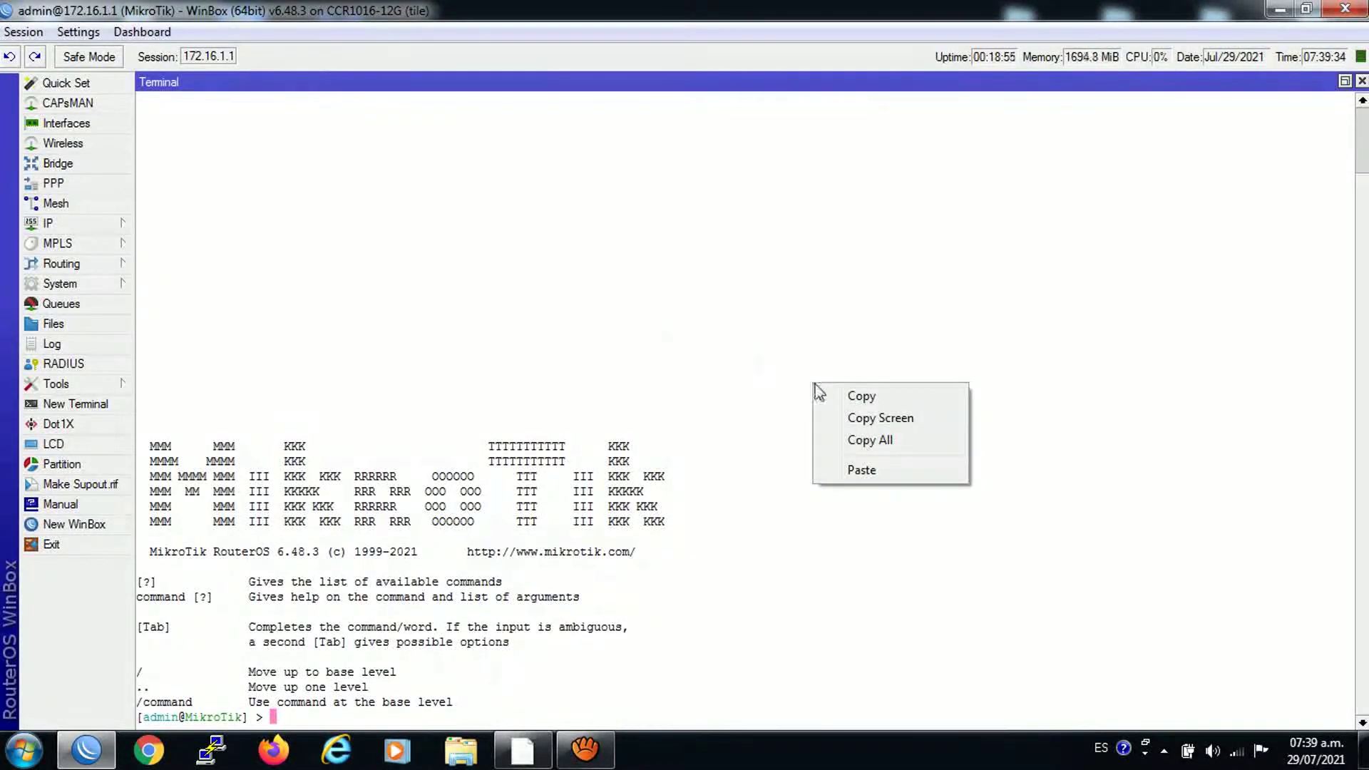
{"action": "left_click", "coordinate": [869, 468]}
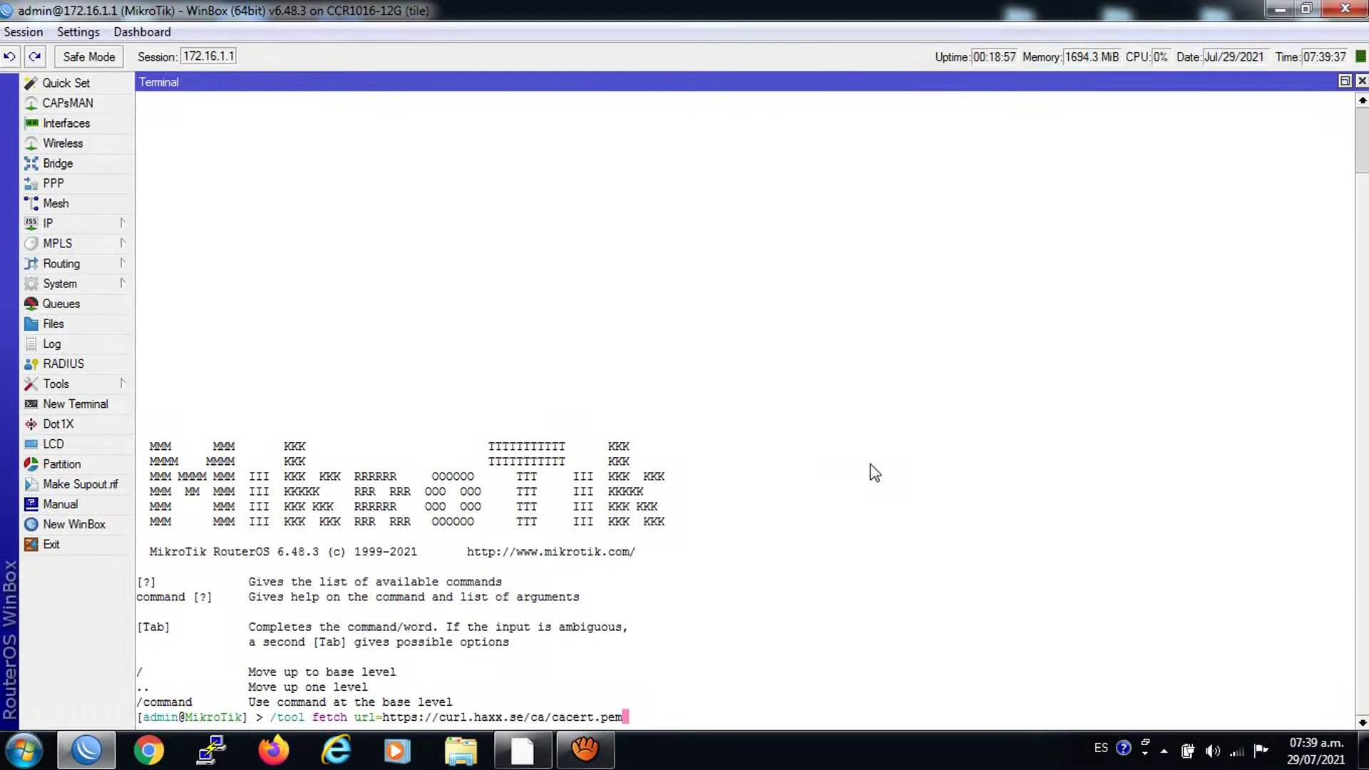
{"action": "key", "text": "Return"}
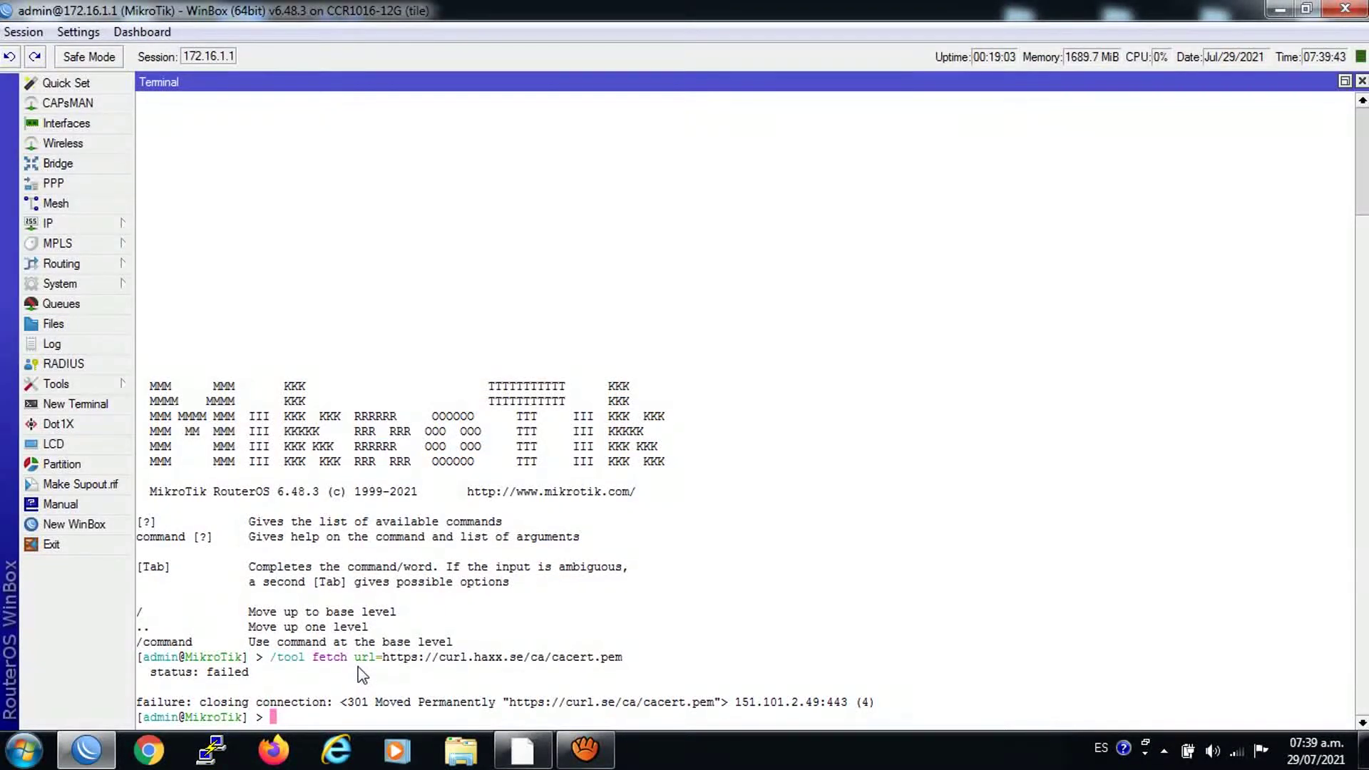
{"action": "left_click", "coordinate": [1362, 84]}
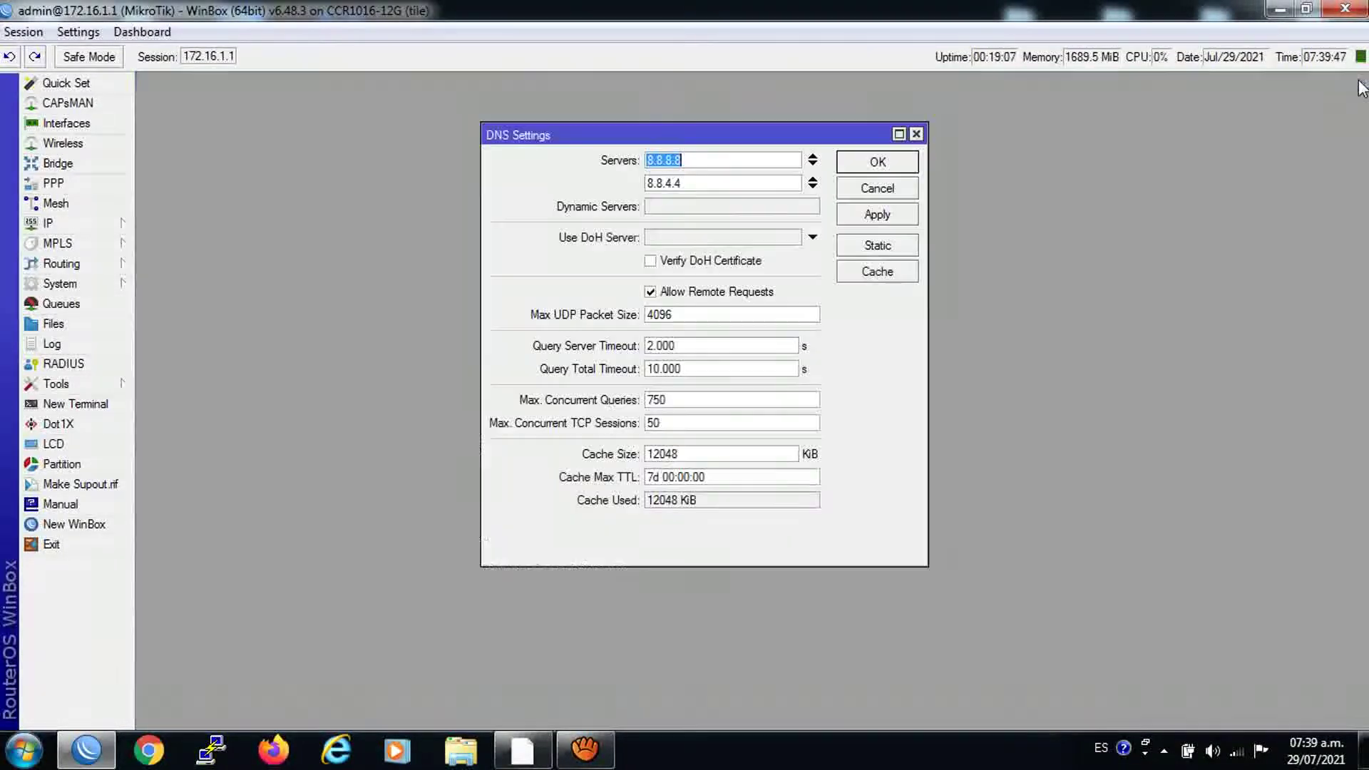
{"action": "left_click", "coordinate": [539, 749]}
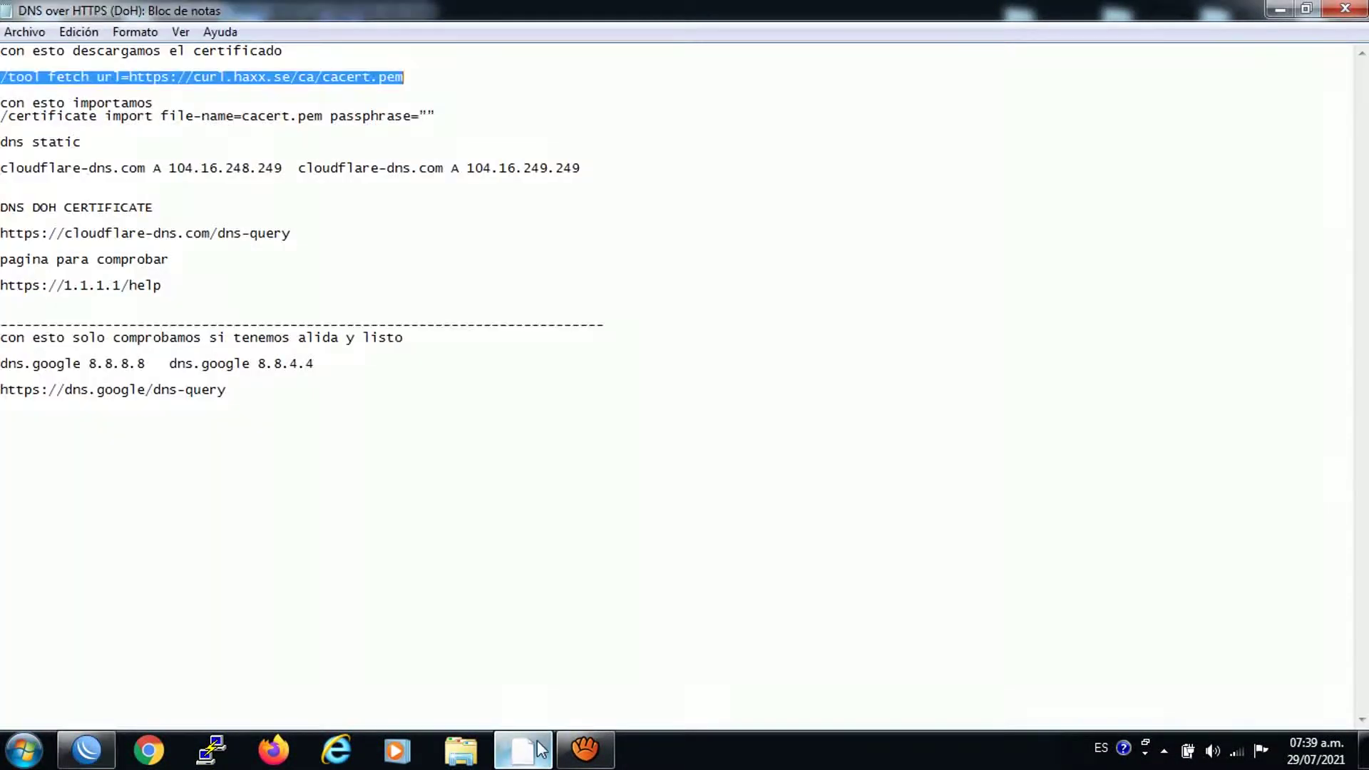
{"action": "left_click", "coordinate": [151, 89]}
{"action": "left_click_drag", "start_coordinate": [131, 79], "coordinate": [419, 77]}
{"action": "right_click", "coordinate": [411, 77]}
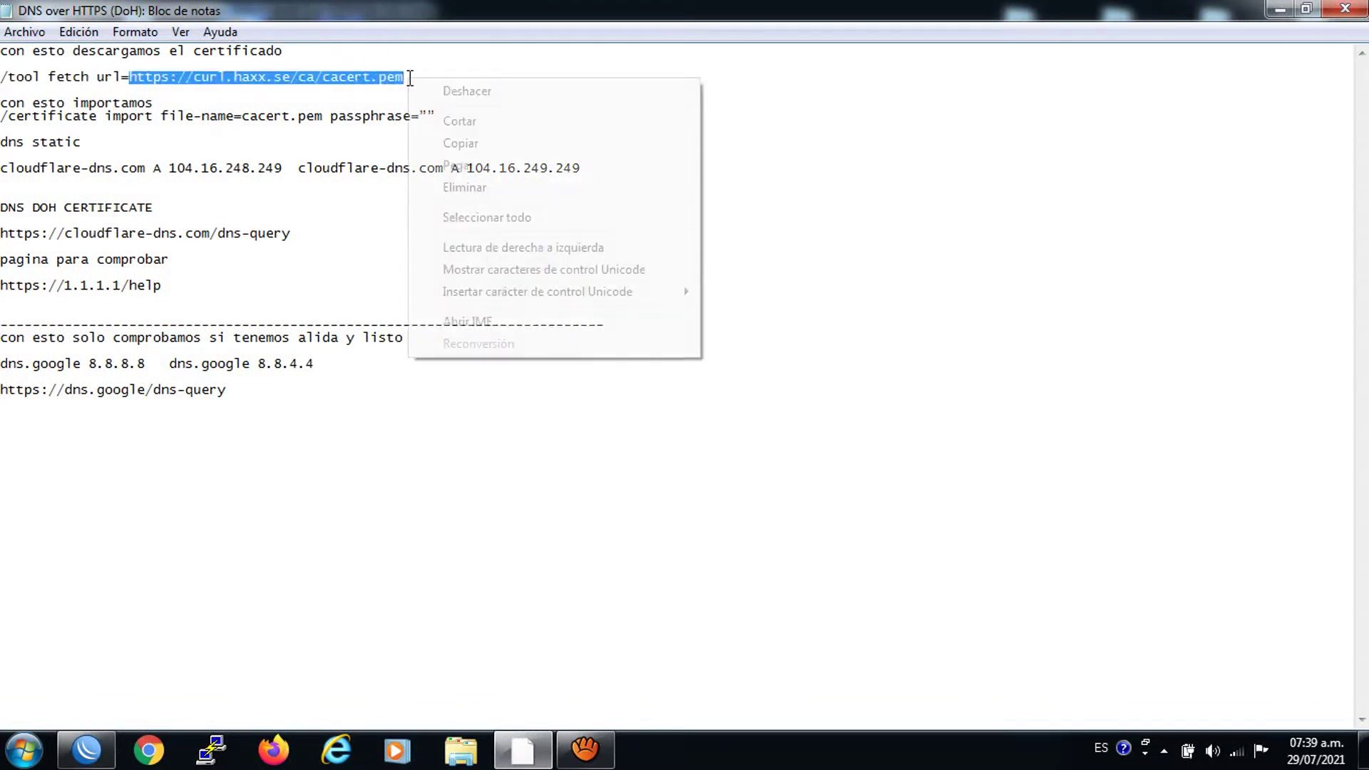
{"action": "left_click", "coordinate": [456, 141]}
{"action": "left_click", "coordinate": [149, 750]}
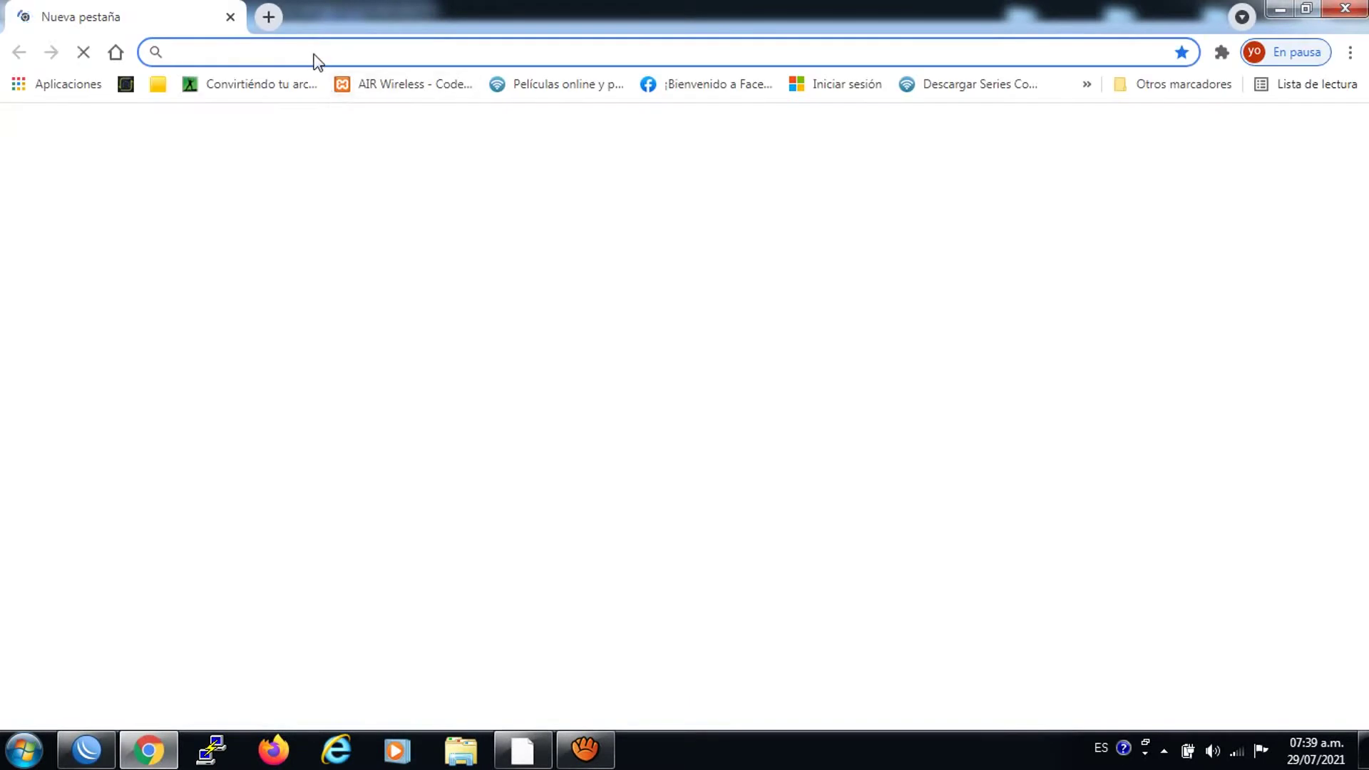
{"action": "right_click", "coordinate": [317, 62]}
{"action": "left_click", "coordinate": [380, 142]}
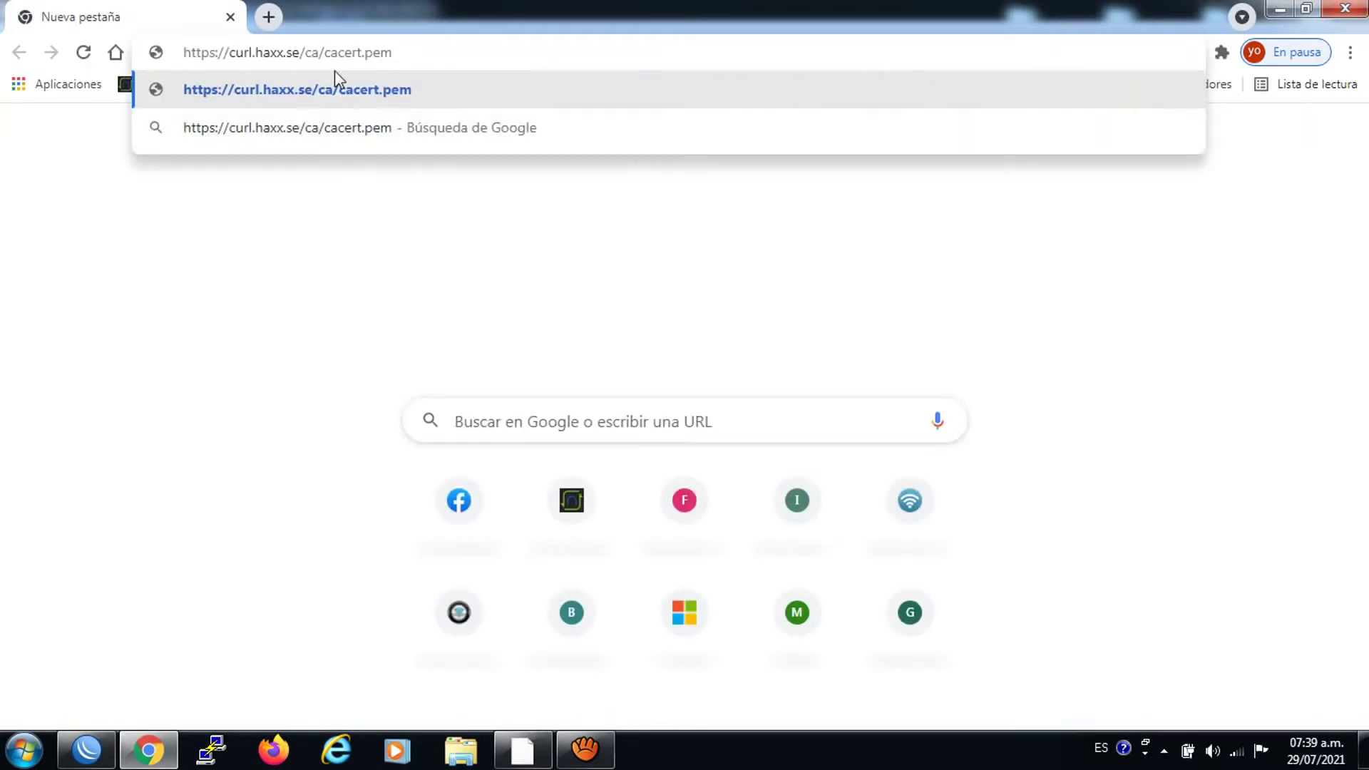
{"action": "left_click", "coordinate": [338, 89]}
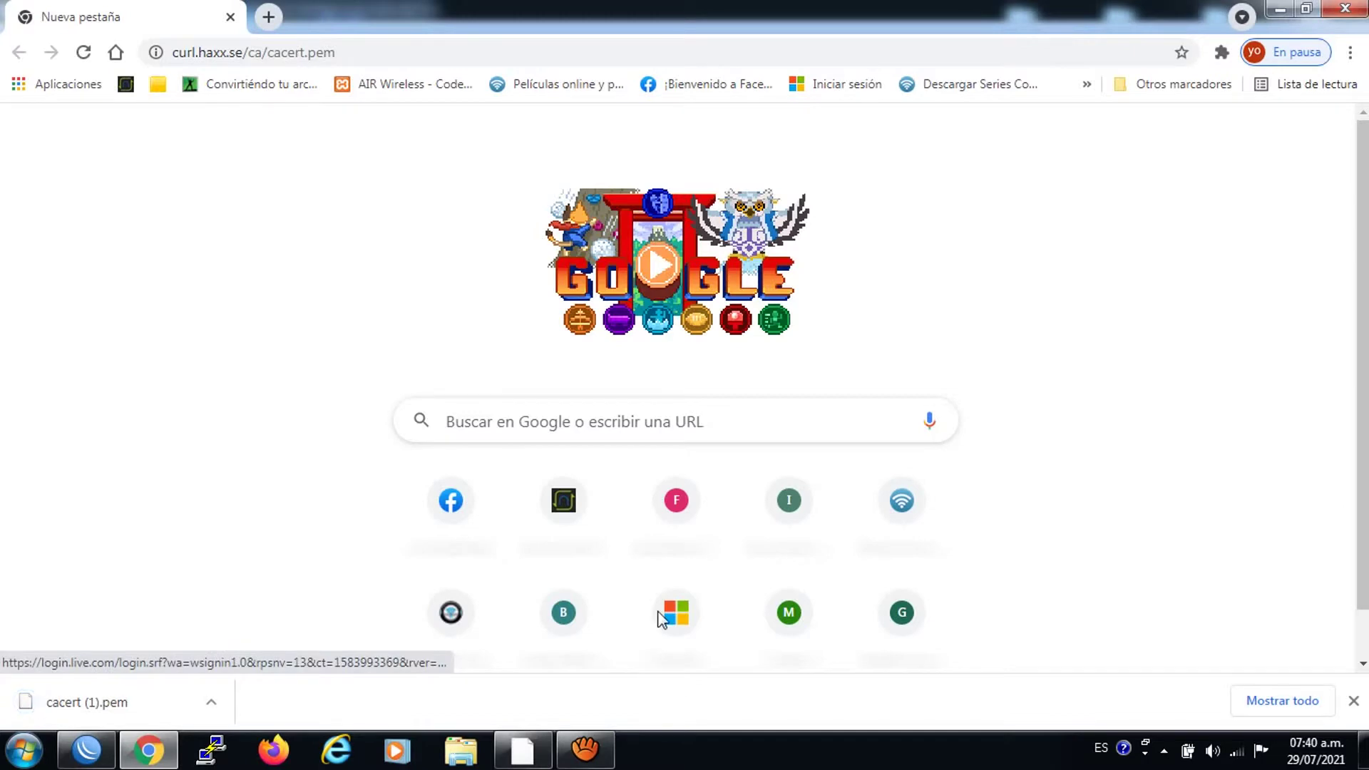
{"action": "left_click", "coordinate": [585, 758]}
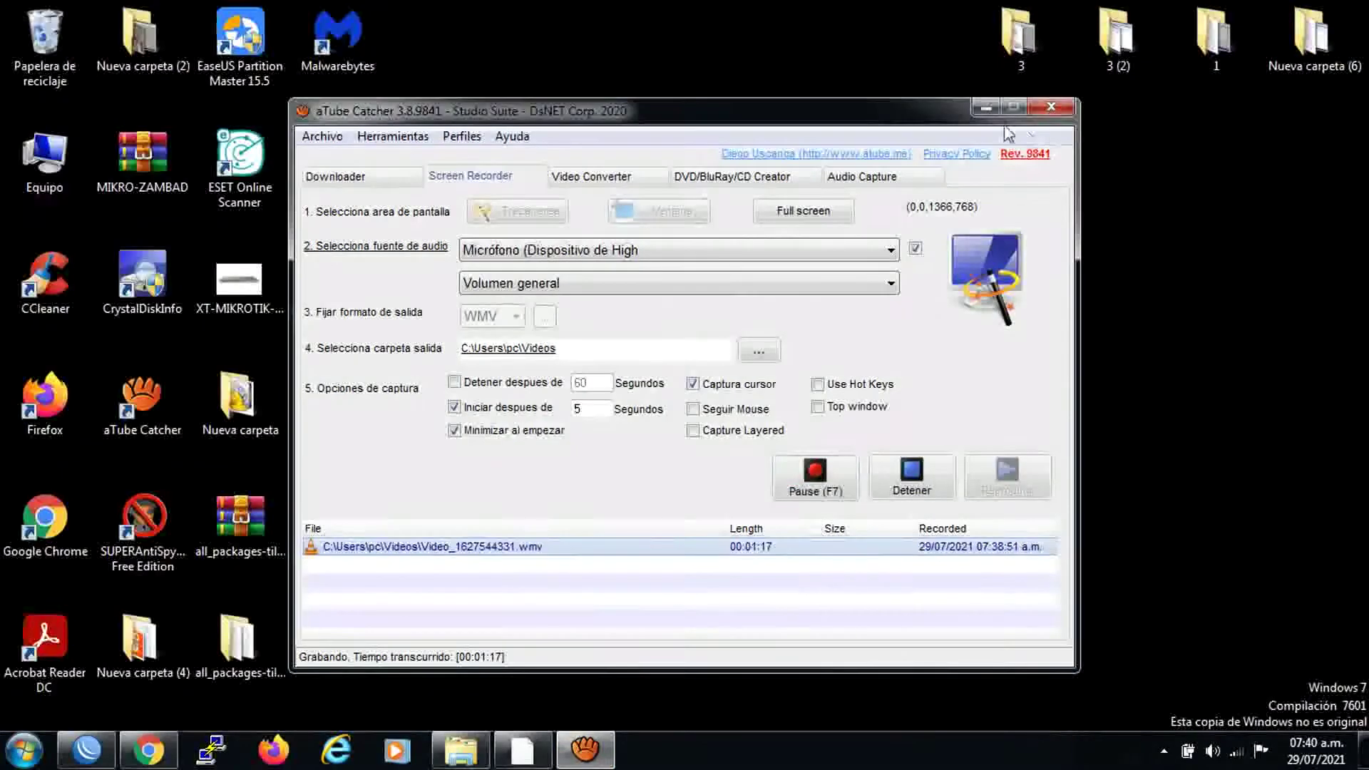
{"action": "left_click", "coordinate": [987, 107]}
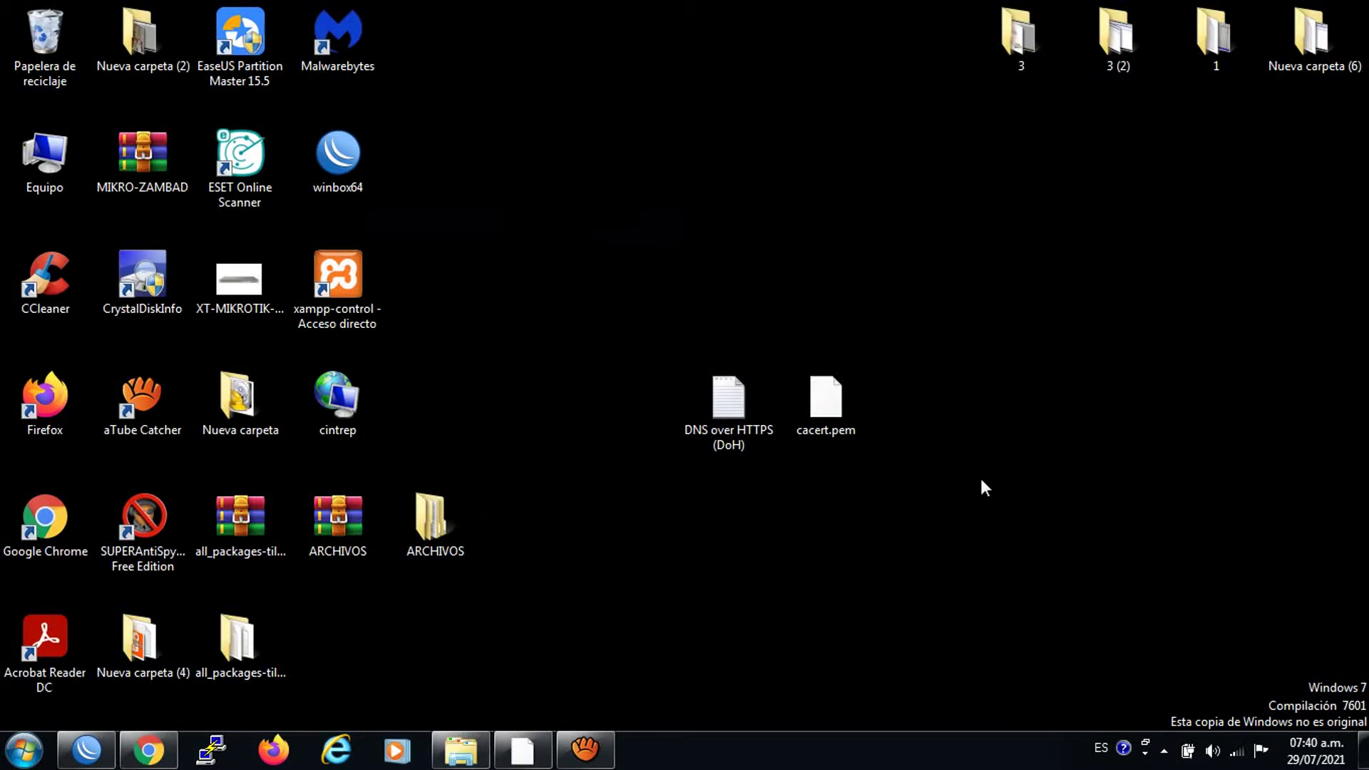
{"action": "left_click_drag", "start_coordinate": [827, 413], "coordinate": [909, 436]}
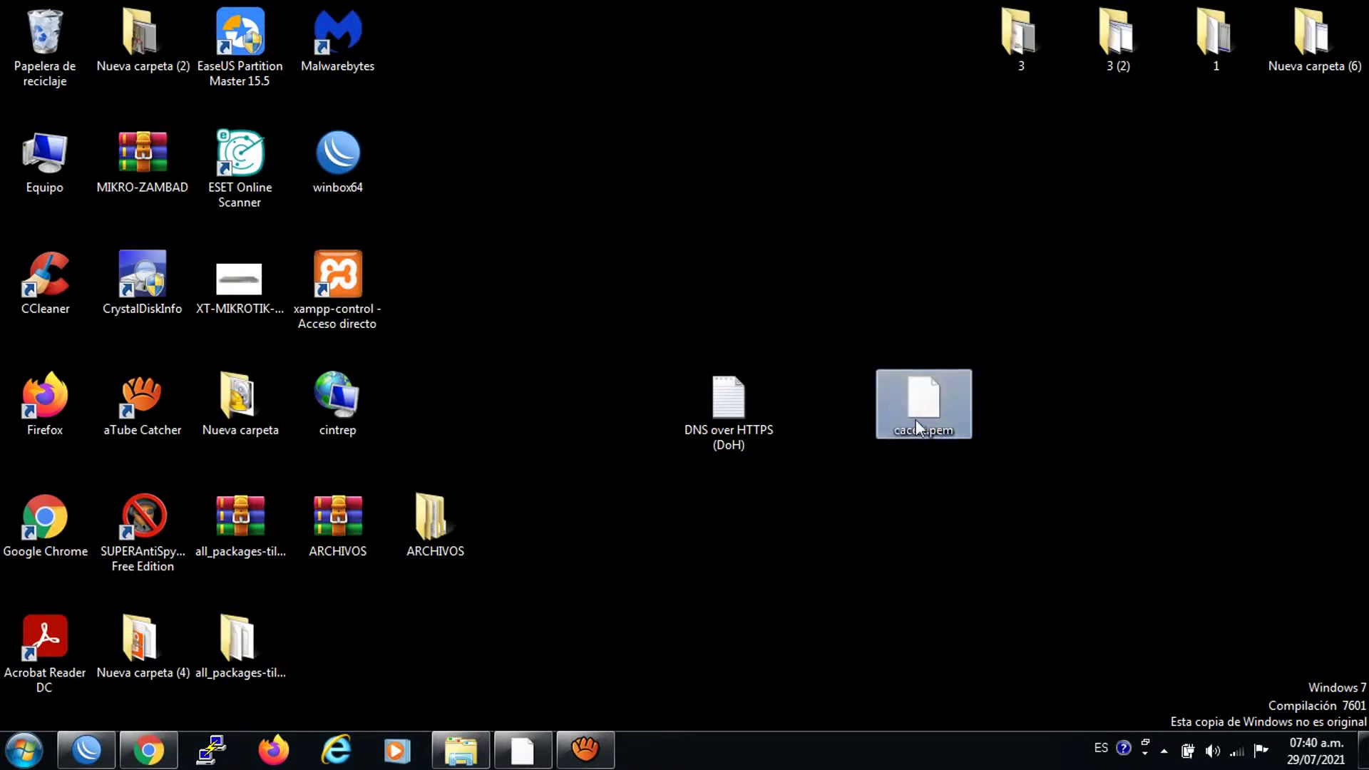
{"action": "left_click_drag", "start_coordinate": [836, 408], "coordinate": [832, 406]}
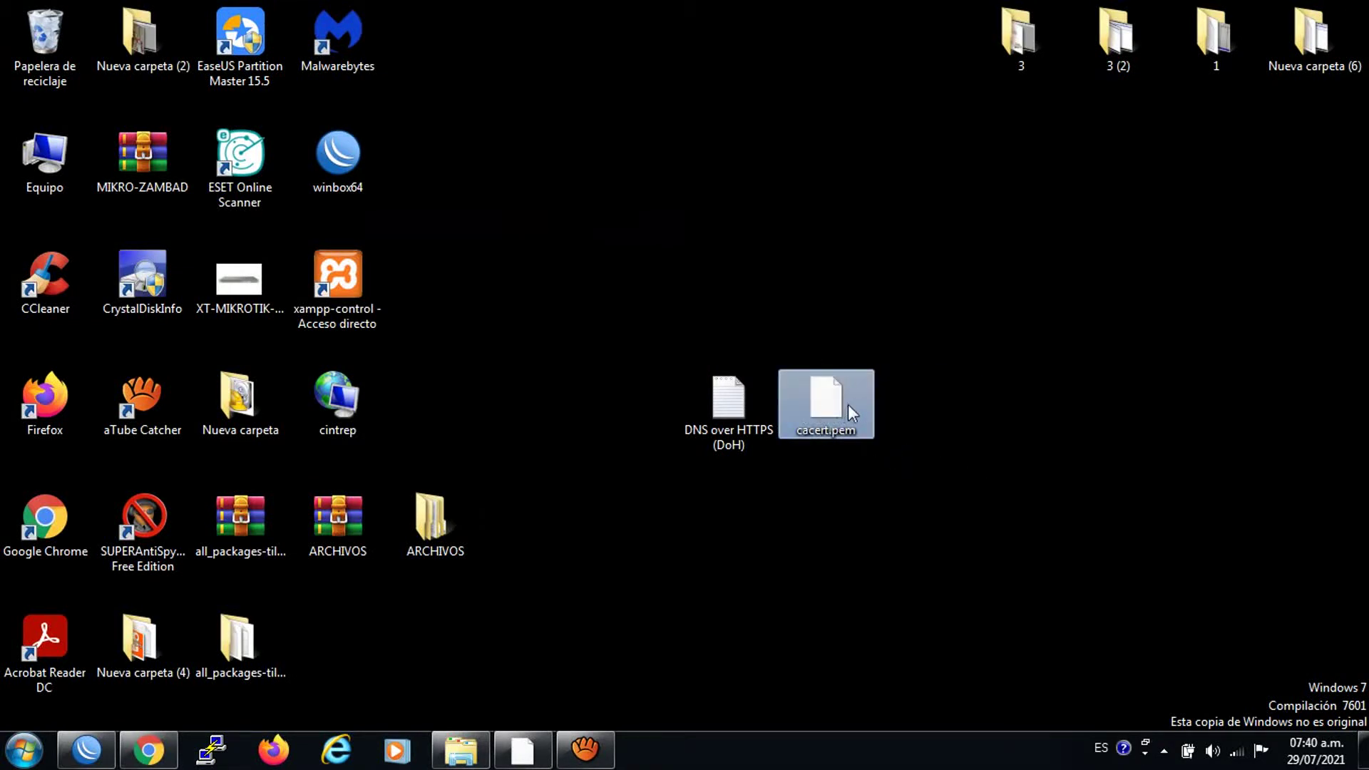
Close WinBox's DNS Settings and arrange the reduced WinBox window beside the cacert.pem file on the desktop.
{"action": "left_click", "coordinate": [96, 754]}
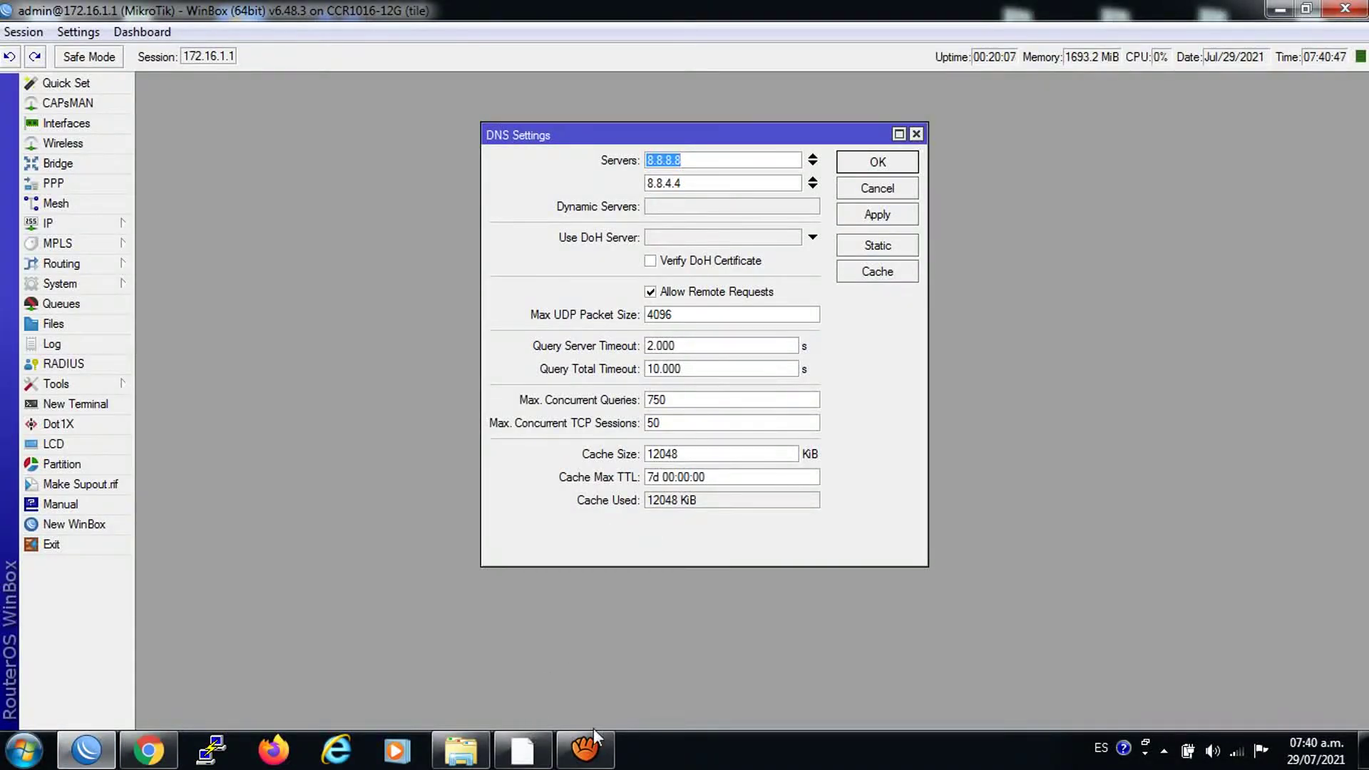
{"action": "left_click", "coordinate": [1306, 10]}
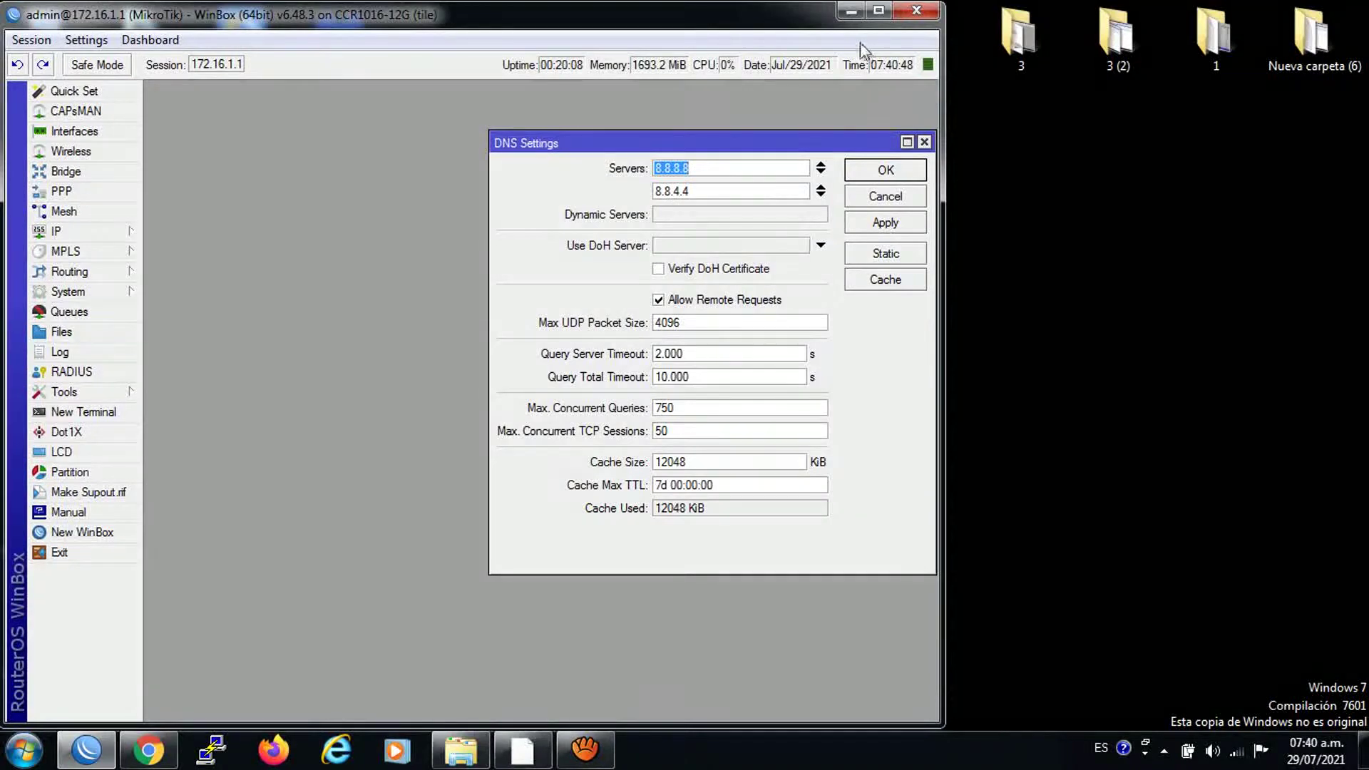
{"action": "left_click_drag", "start_coordinate": [742, 24], "coordinate": [573, 35]}
{"action": "left_click", "coordinate": [752, 150]}
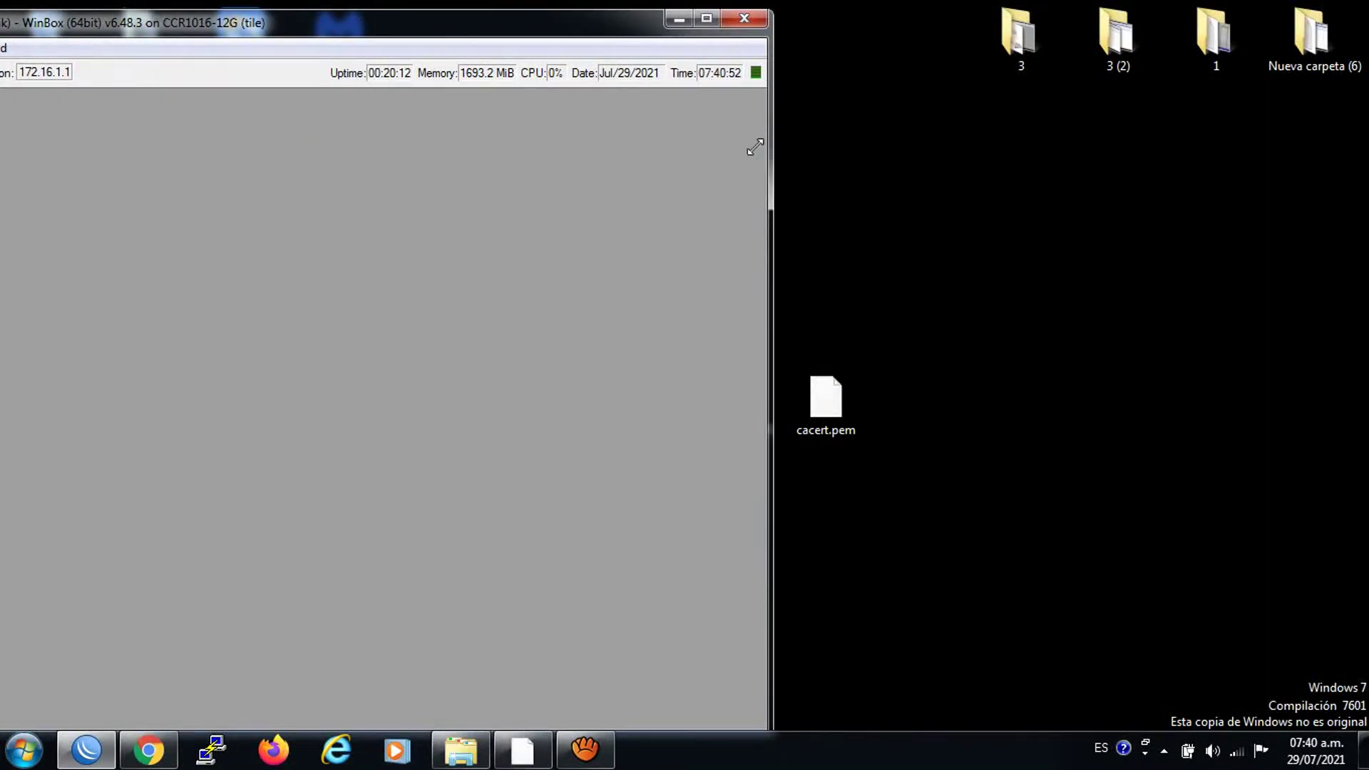
{"action": "left_click_drag", "start_coordinate": [590, 34], "coordinate": [663, 50]}
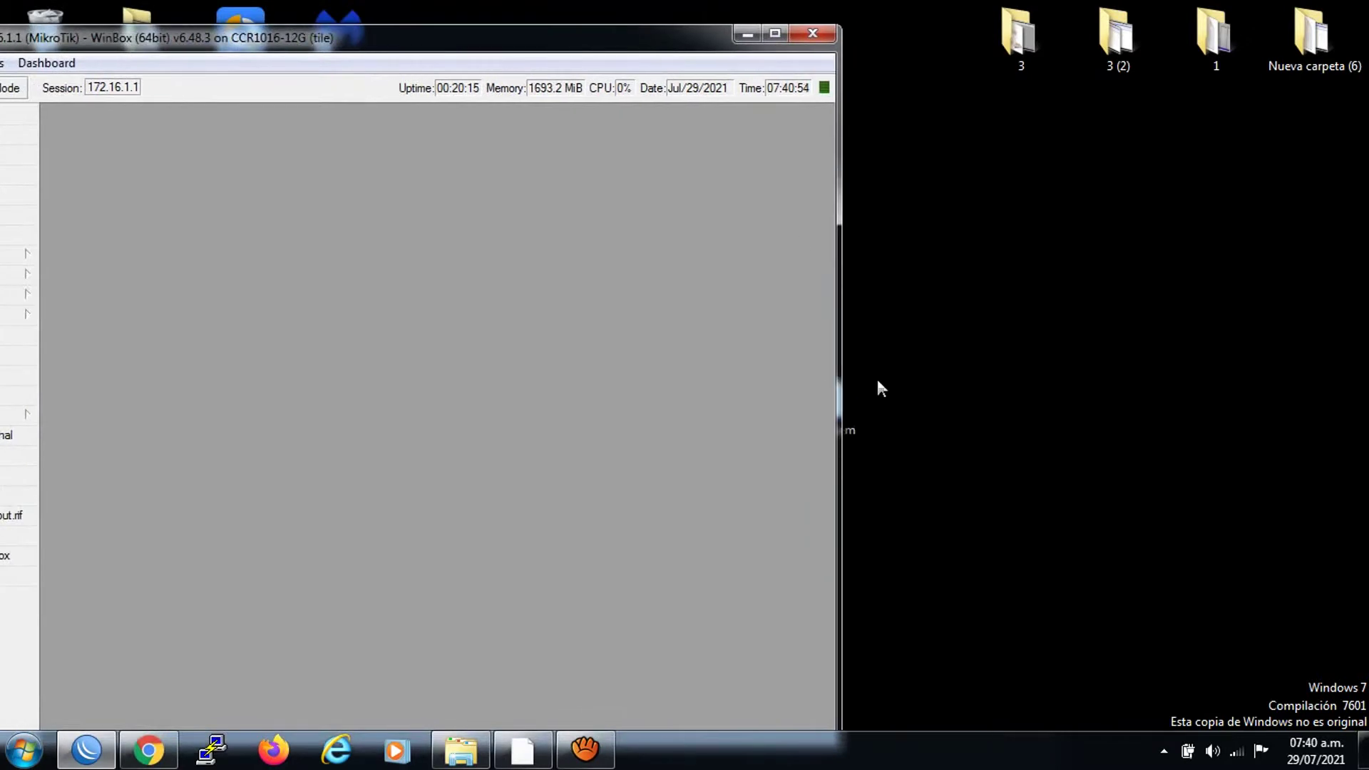
{"action": "left_click_drag", "start_coordinate": [856, 392], "coordinate": [1048, 393]}
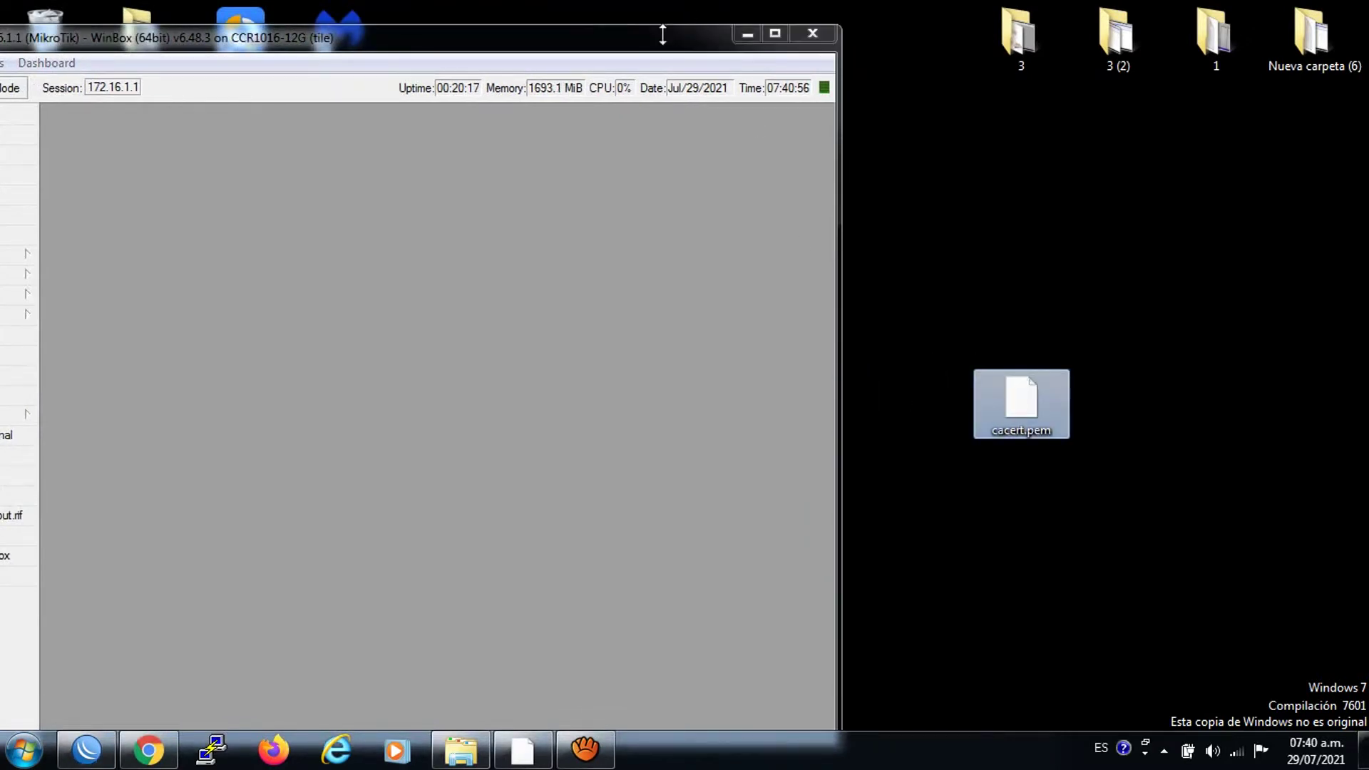
Copy cacert.pem from the desktop and paste it into the router's File List in WinBox.
{"action": "right_click", "coordinate": [1016, 384]}
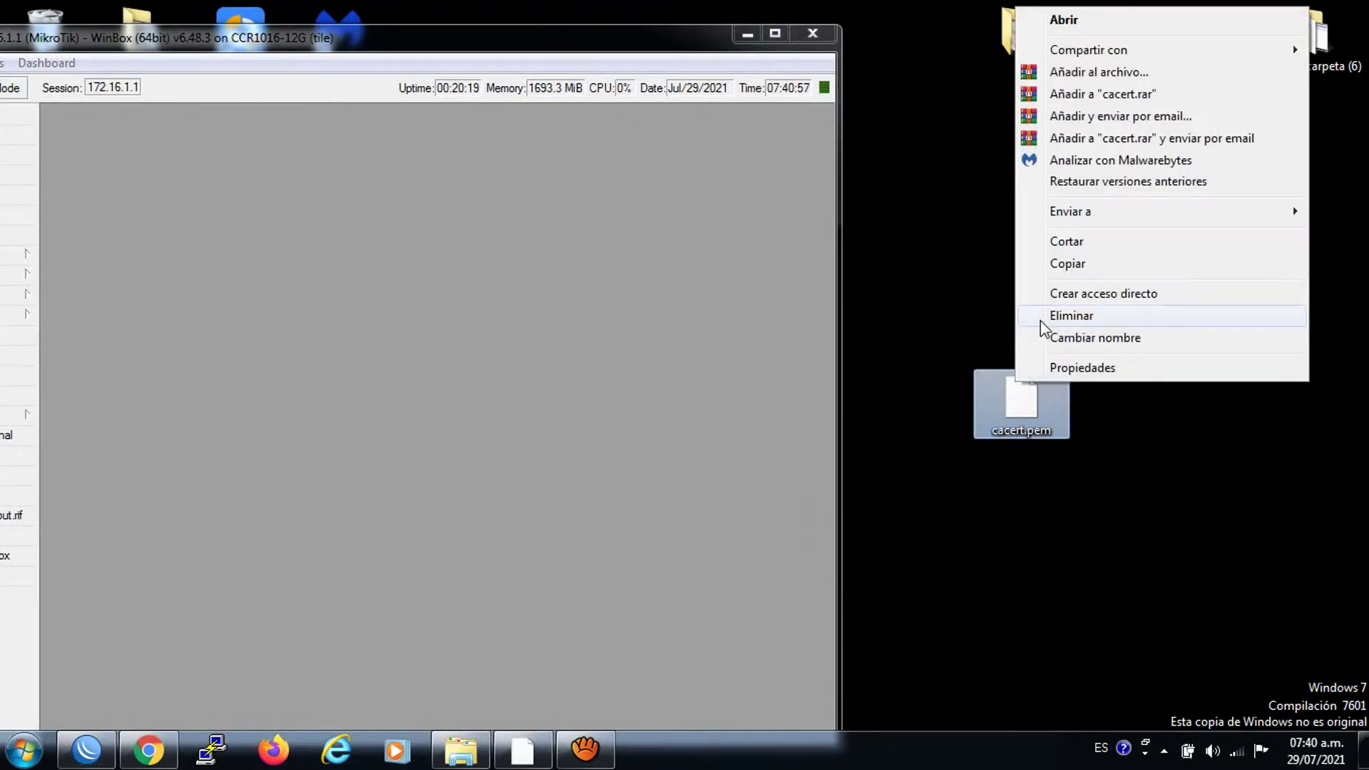
{"action": "left_click", "coordinate": [1063, 265]}
{"action": "left_click", "coordinate": [766, 30]}
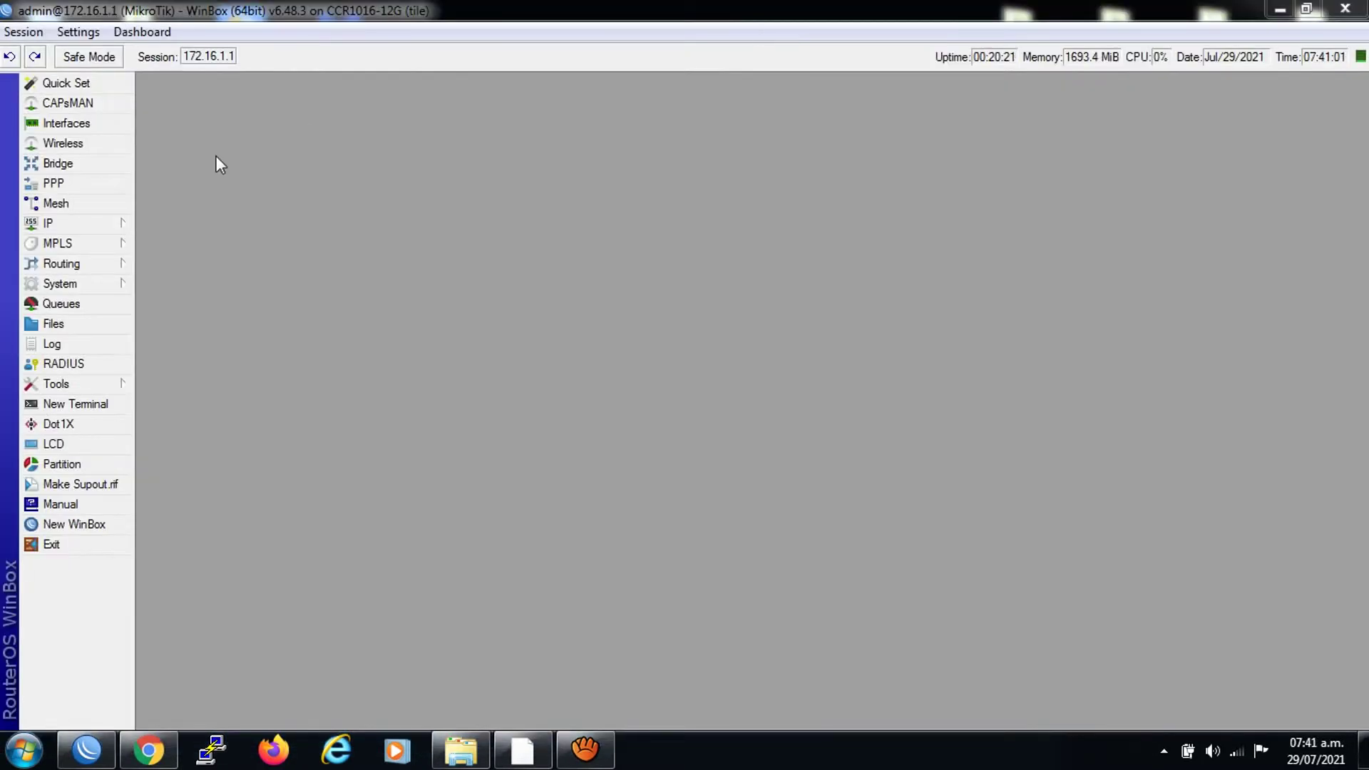
{"action": "left_click", "coordinate": [64, 325]}
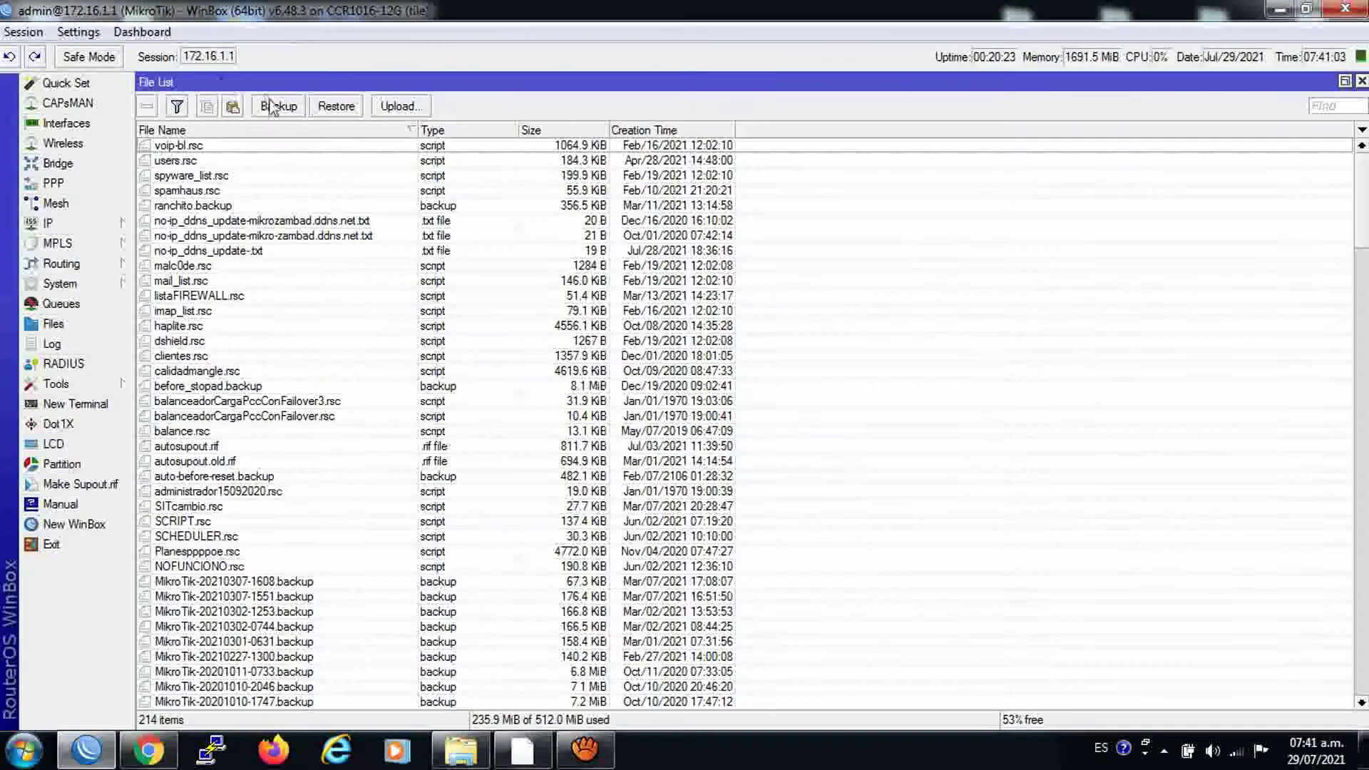
{"action": "left_click", "coordinate": [233, 107]}
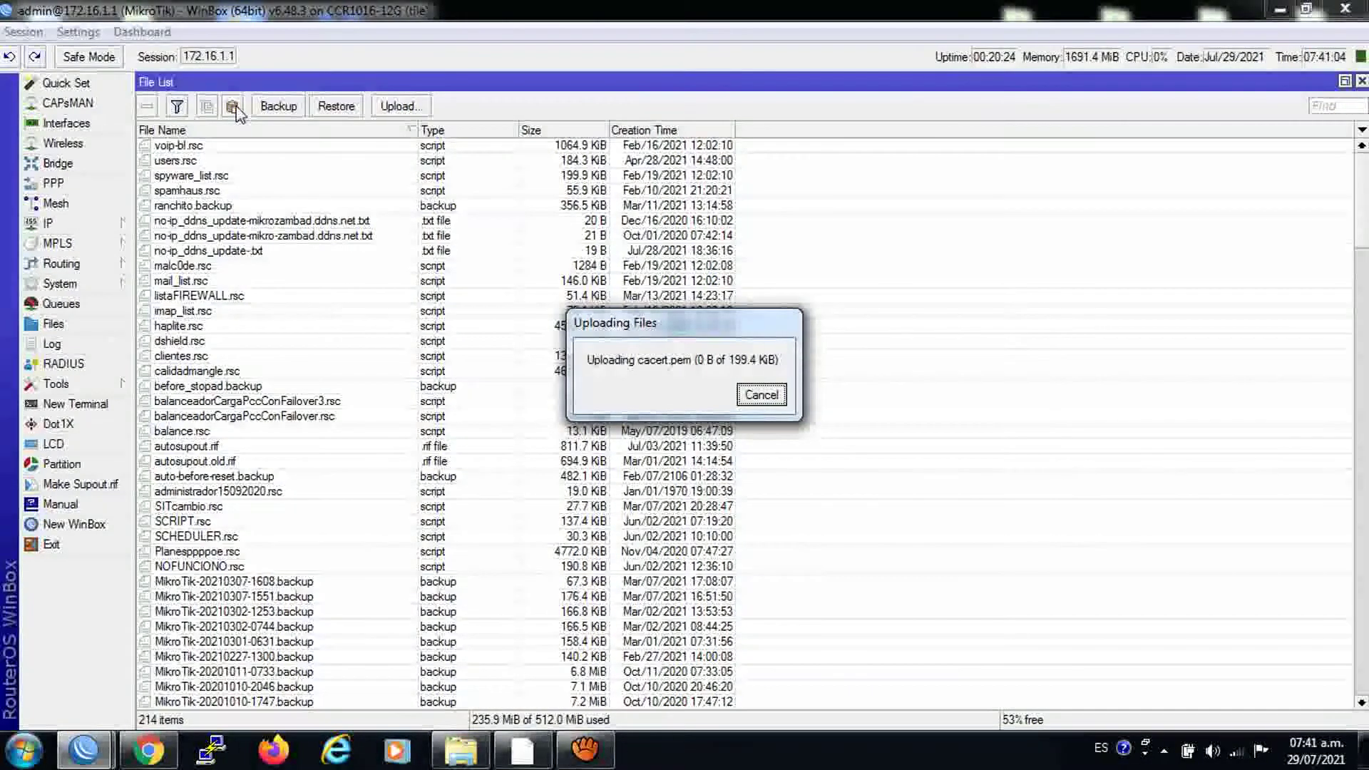
Search the router's File List for "cert", select cacert.pem to check its upload, and close the list.
{"action": "left_click", "coordinate": [583, 756]}
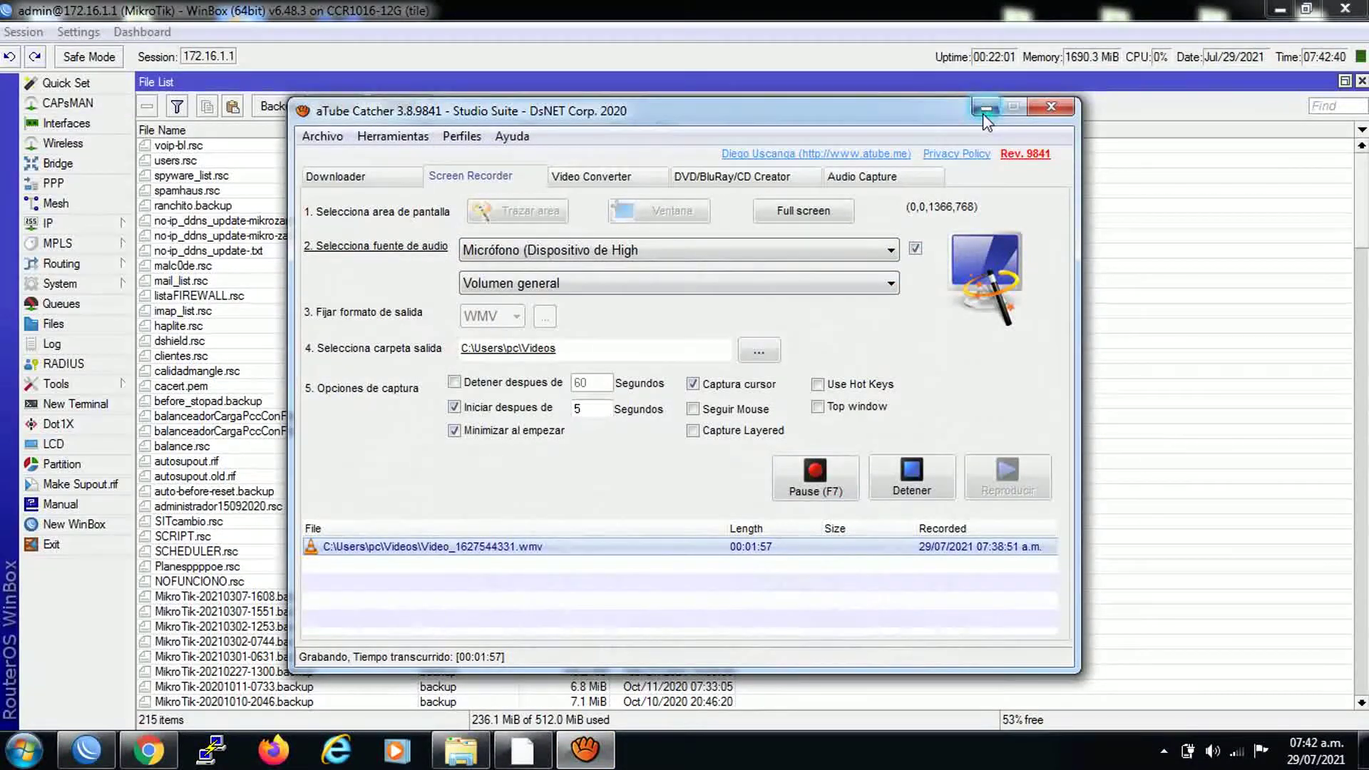
{"action": "left_click", "coordinate": [985, 111]}
{"action": "left_click", "coordinate": [1323, 107]}
{"action": "type", "text": "cert"}
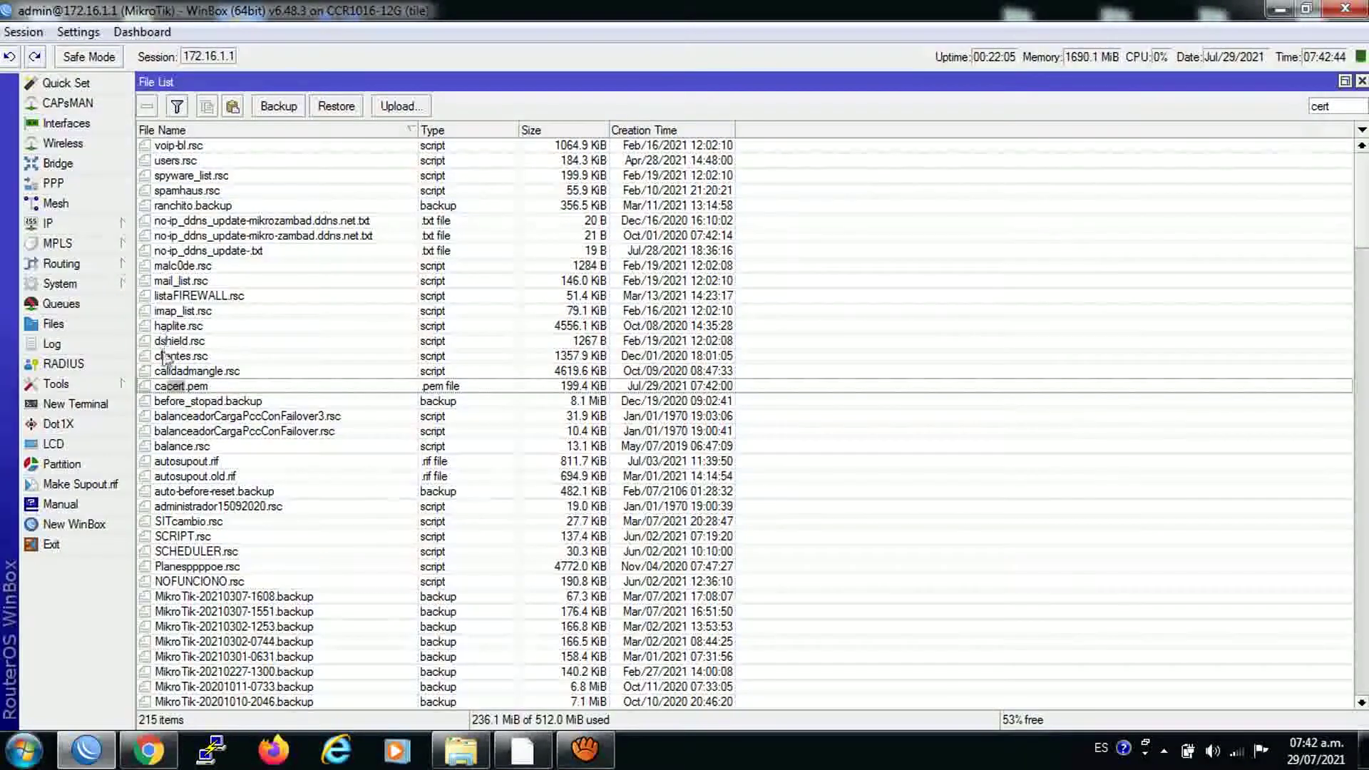
{"action": "left_click", "coordinate": [179, 386]}
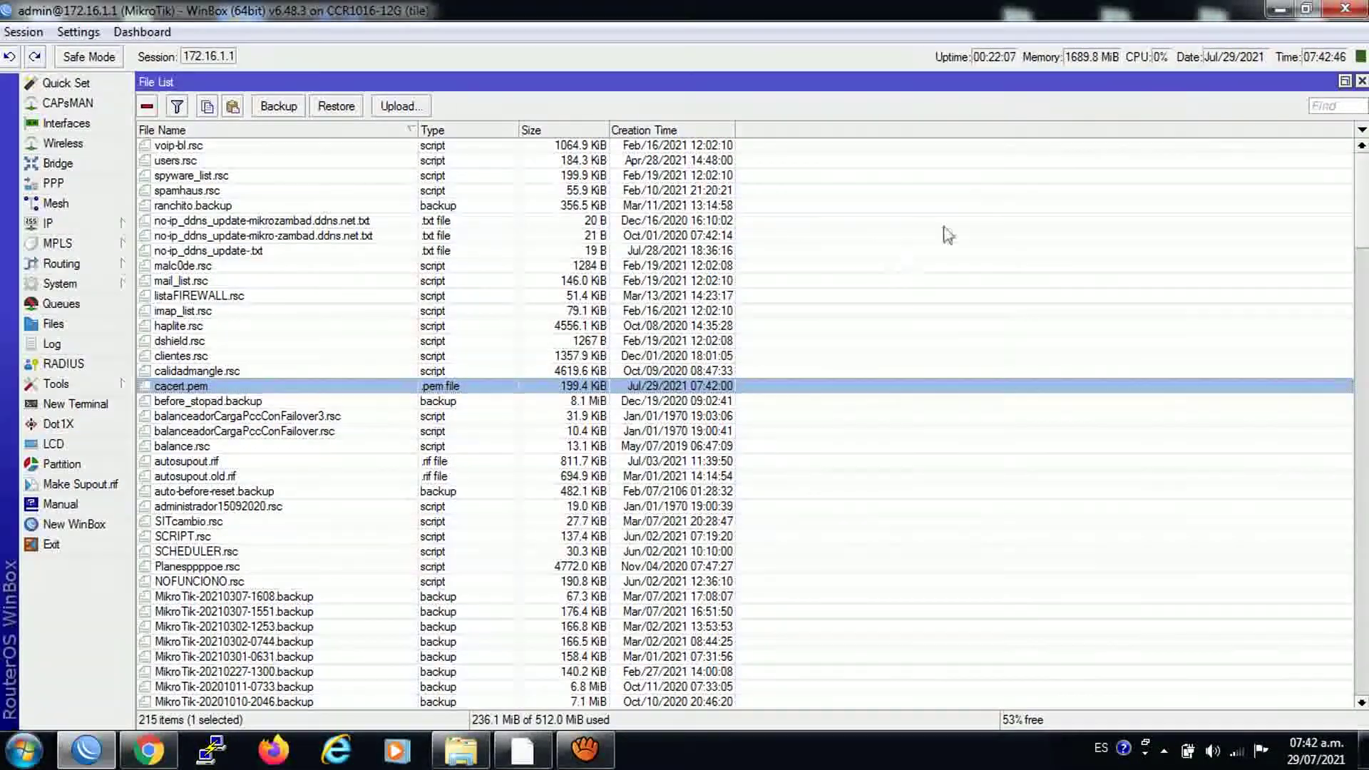
{"action": "left_click", "coordinate": [1361, 83]}
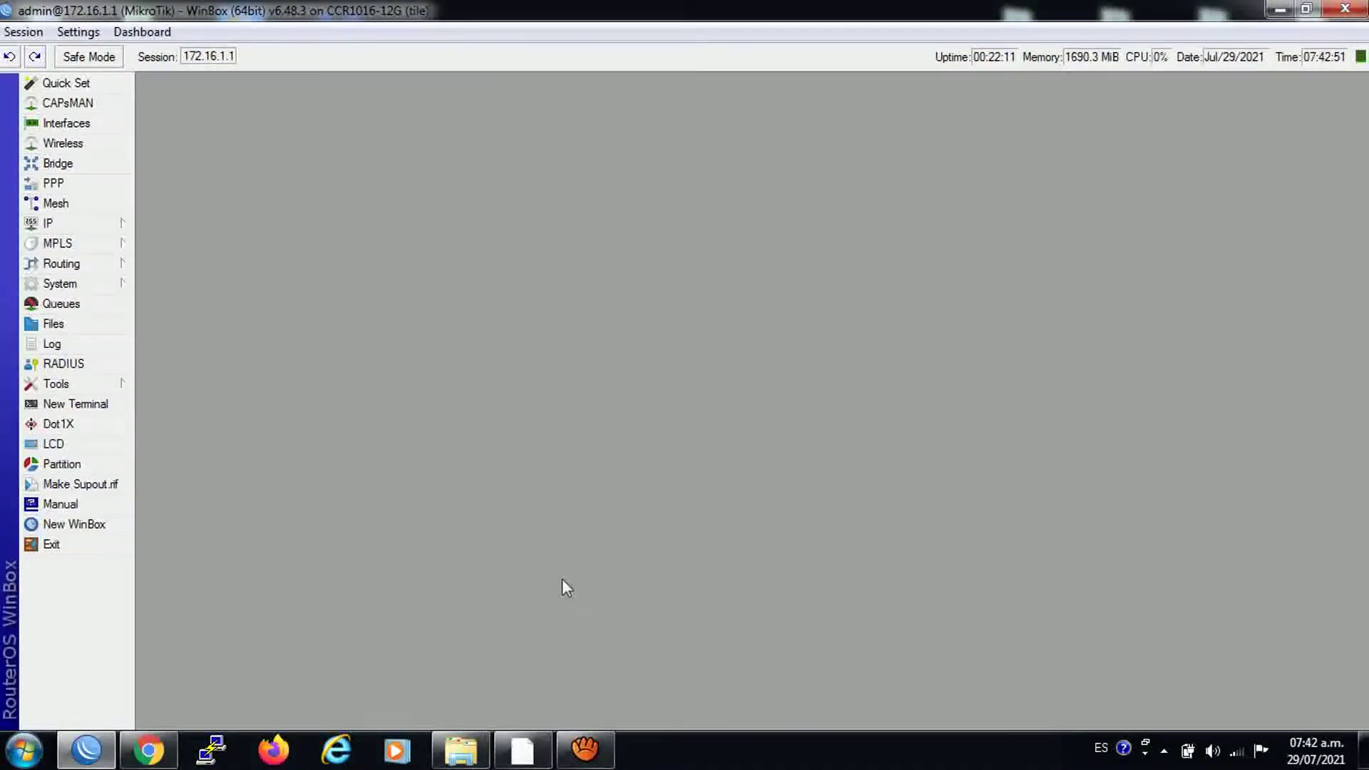
Copy the command /certificate import file-name=cacert.pem passphrase="" from the Notepad notes.
{"action": "left_click", "coordinate": [523, 750]}
{"action": "right_click", "coordinate": [522, 750]}
{"action": "left_click", "coordinate": [32, 121]}
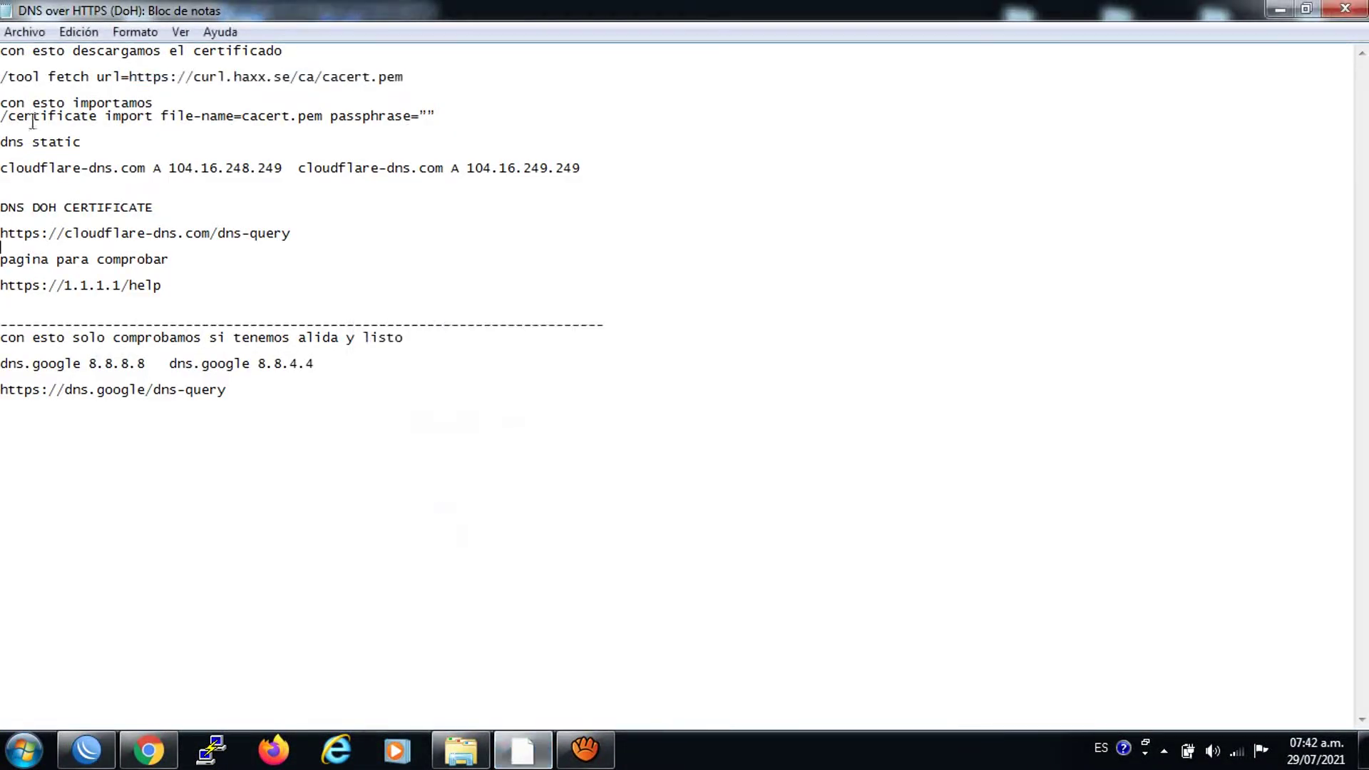
{"action": "left_click_drag", "start_coordinate": [4, 116], "coordinate": [198, 129]}
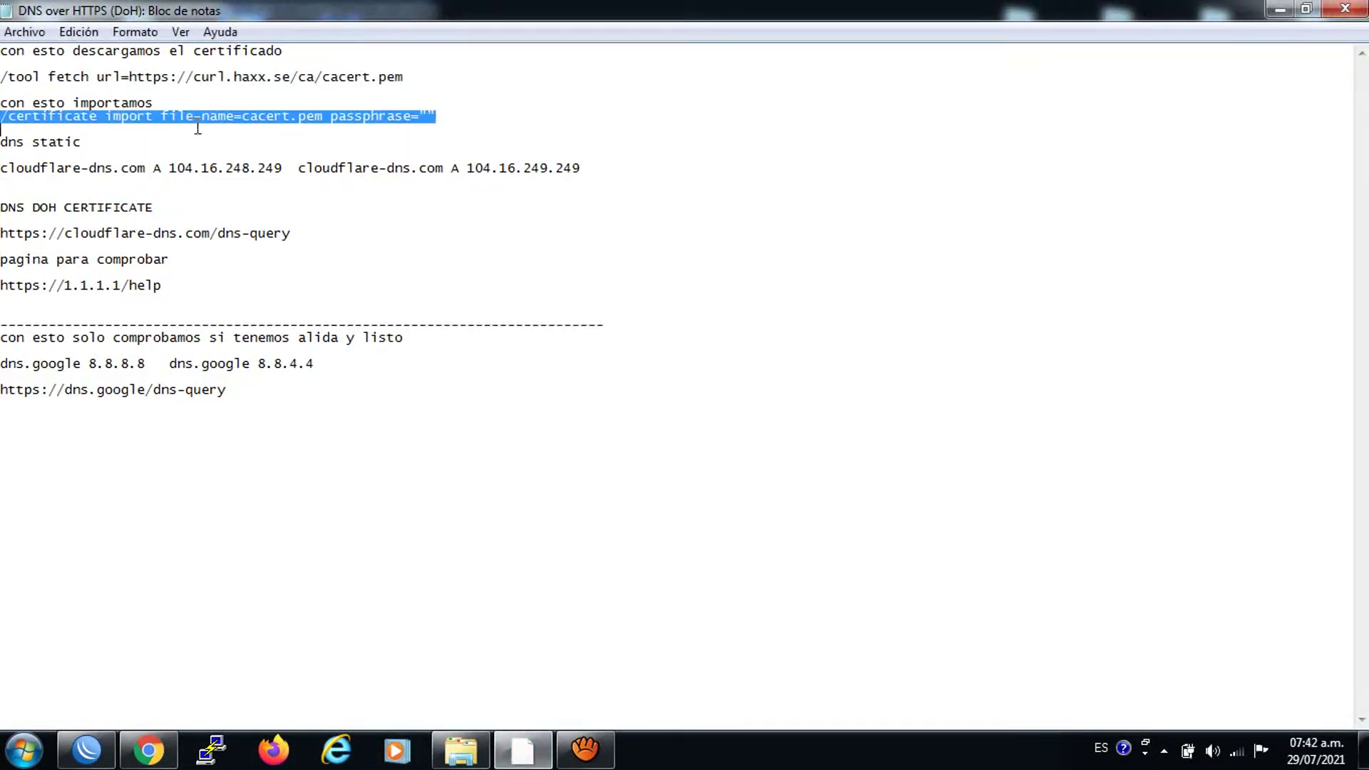
{"action": "right_click", "coordinate": [435, 117]}
{"action": "left_click", "coordinate": [492, 184]}
Switch to WinBox, open the router's Certificates list and look through its SCEP Servers, SCEP RA, Requests, OTP and CRL sections.
{"action": "left_click", "coordinate": [86, 750]}
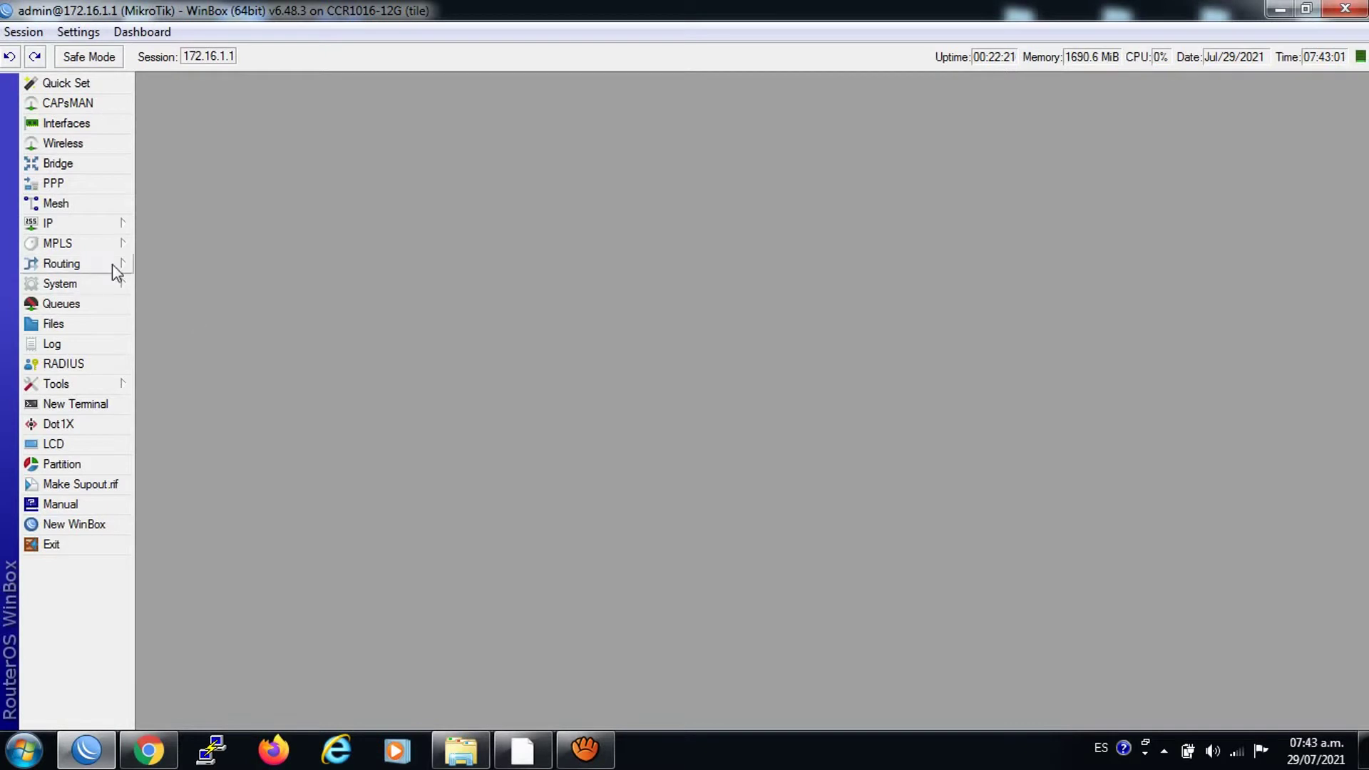
{"action": "left_click", "coordinate": [65, 285]}
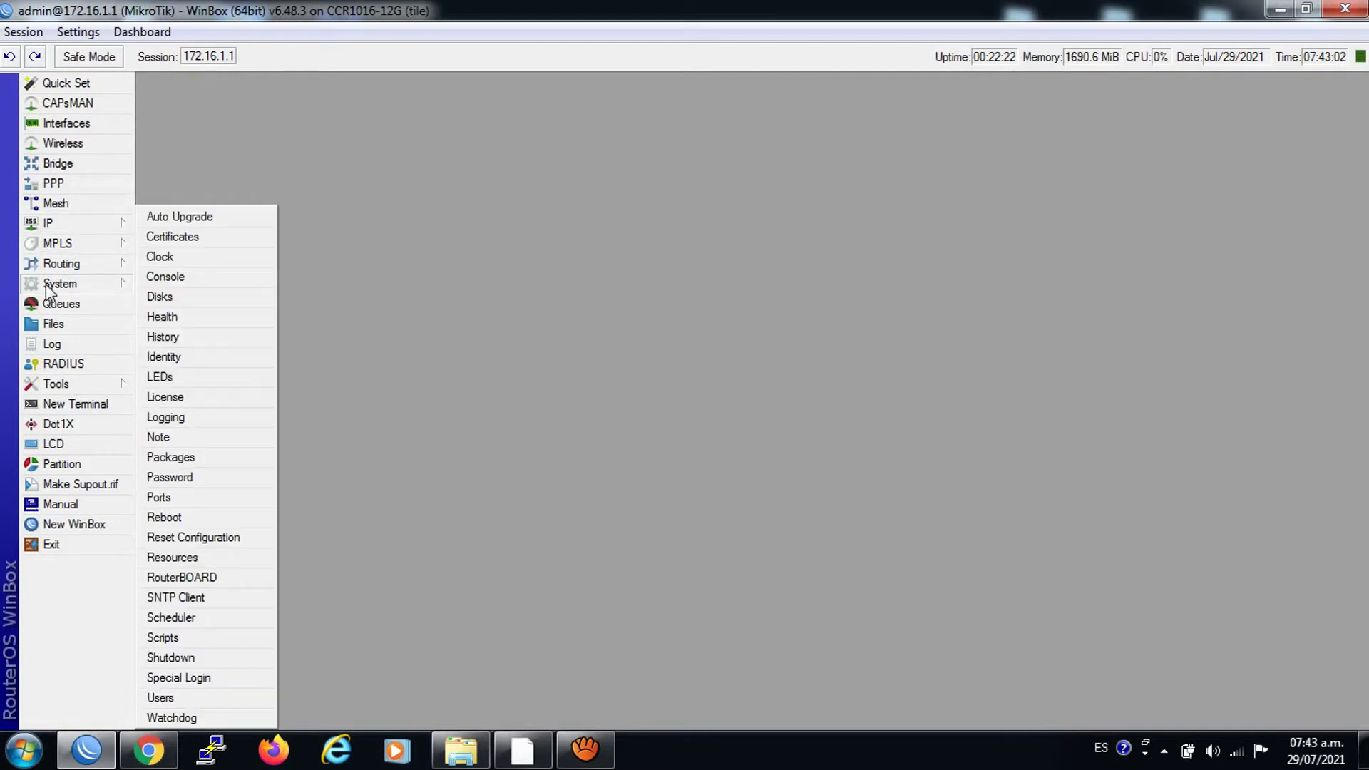
{"action": "left_click", "coordinate": [175, 238]}
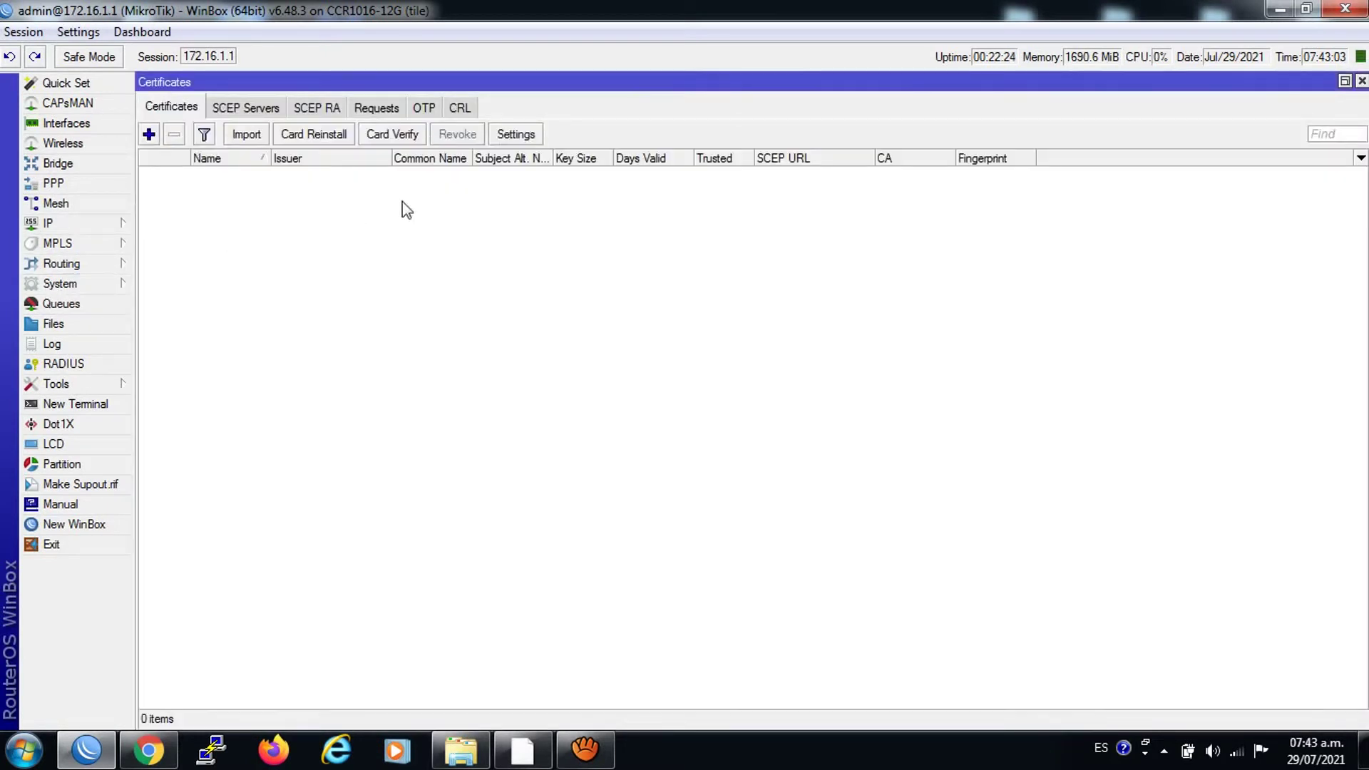
{"action": "left_click", "coordinate": [215, 113]}
{"action": "left_click", "coordinate": [306, 113]}
{"action": "left_click", "coordinate": [377, 111]}
{"action": "left_click", "coordinate": [424, 112]}
{"action": "left_click", "coordinate": [447, 115]}
{"action": "left_click", "coordinate": [184, 115]}
Run /certificate import file-name=cacert.pem passphrase="" in a new router terminal, with the terminal window reduced over the Certificates list.
{"action": "left_click", "coordinate": [60, 408]}
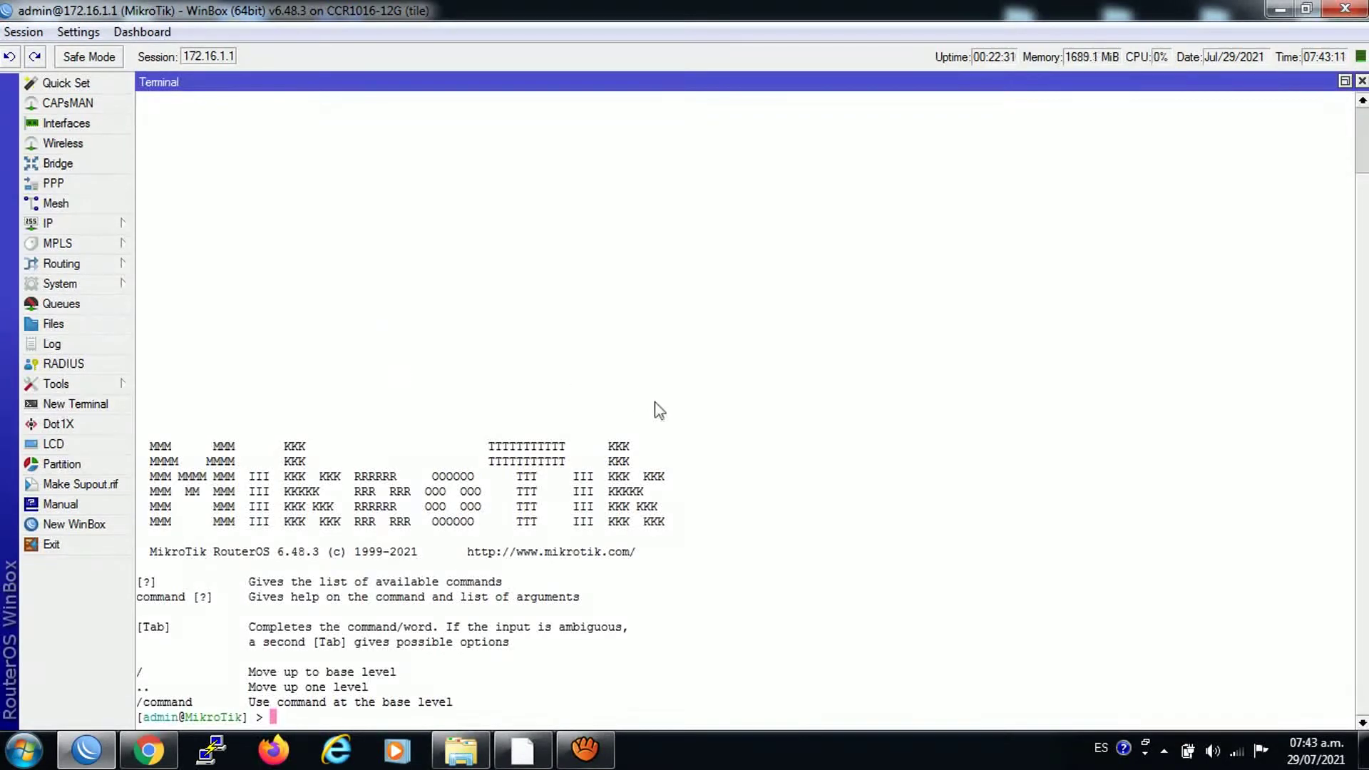
{"action": "right_click", "coordinate": [746, 484]}
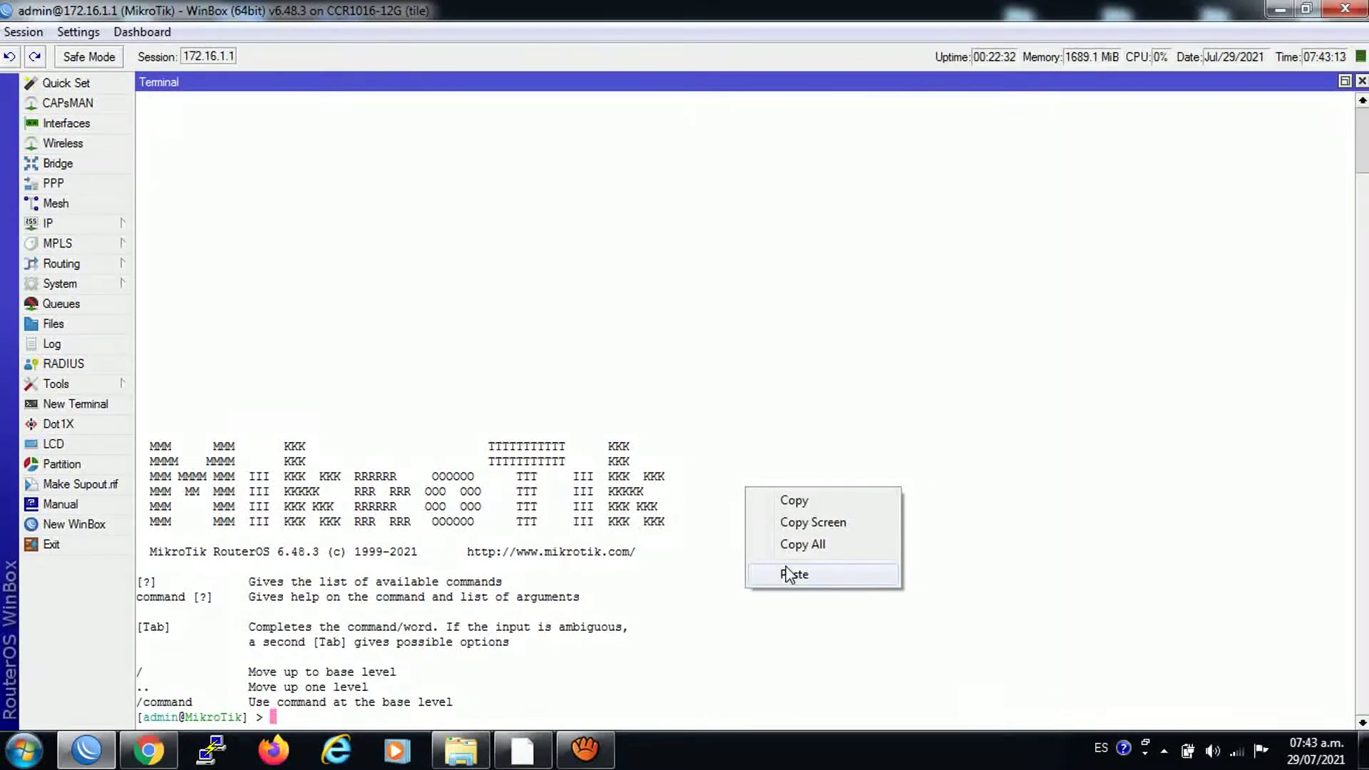
{"action": "left_click", "coordinate": [788, 575]}
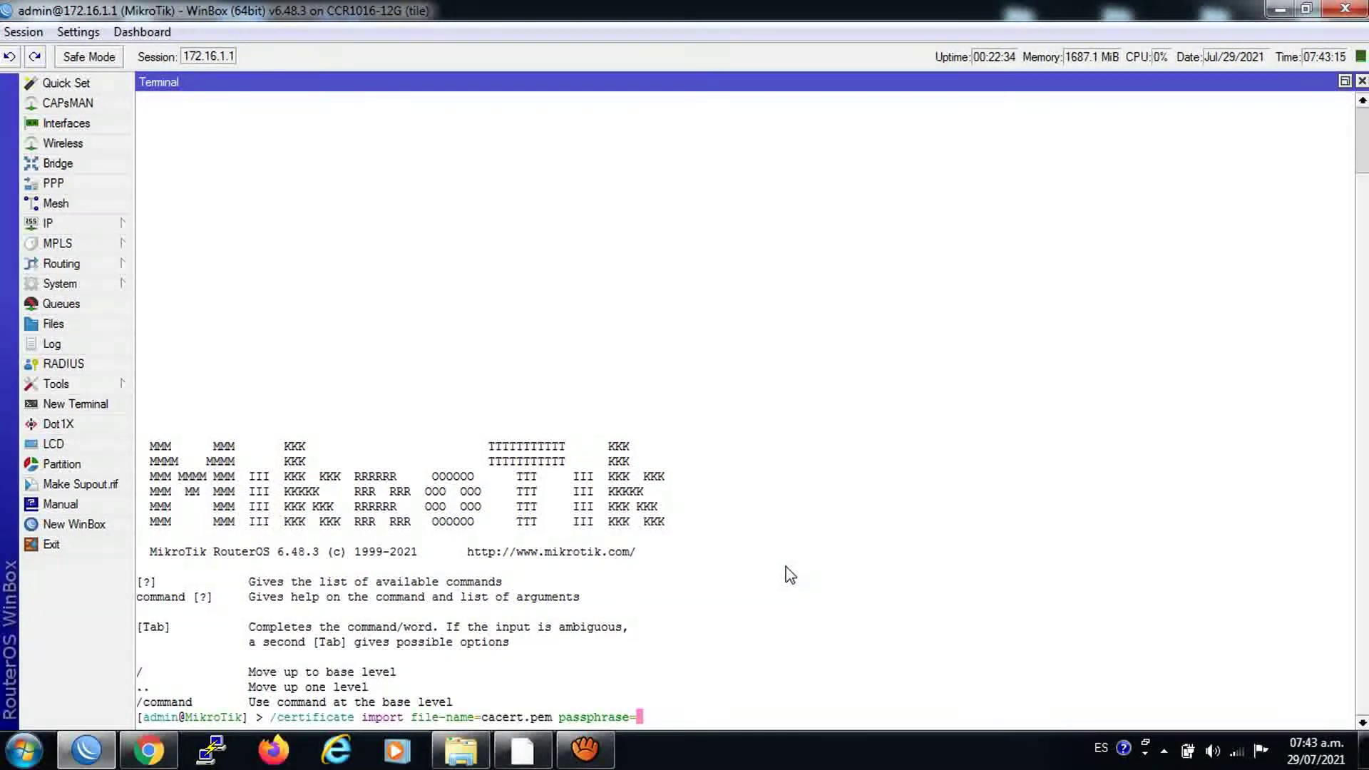
{"action": "type", "text": "\""}
{"action": "left_click", "coordinate": [1345, 79]}
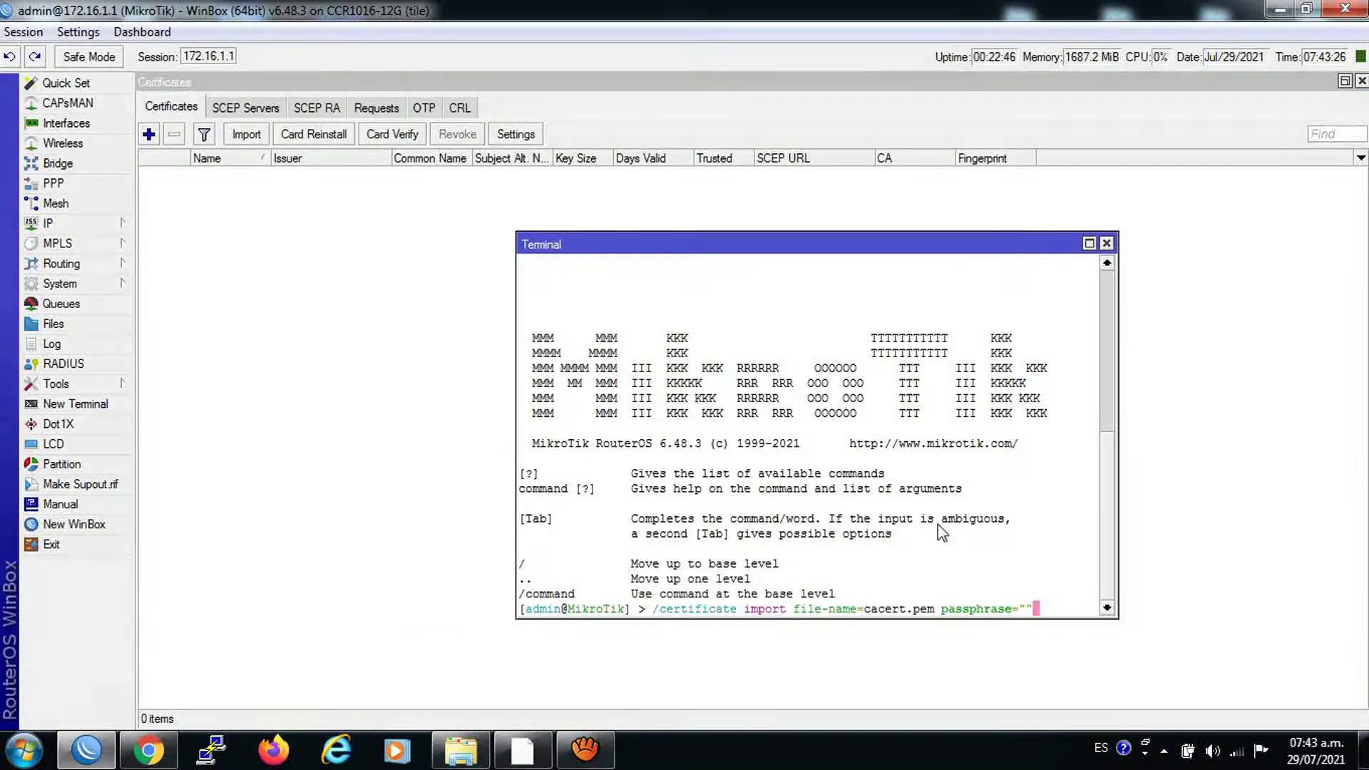
{"action": "key", "text": "Return"}
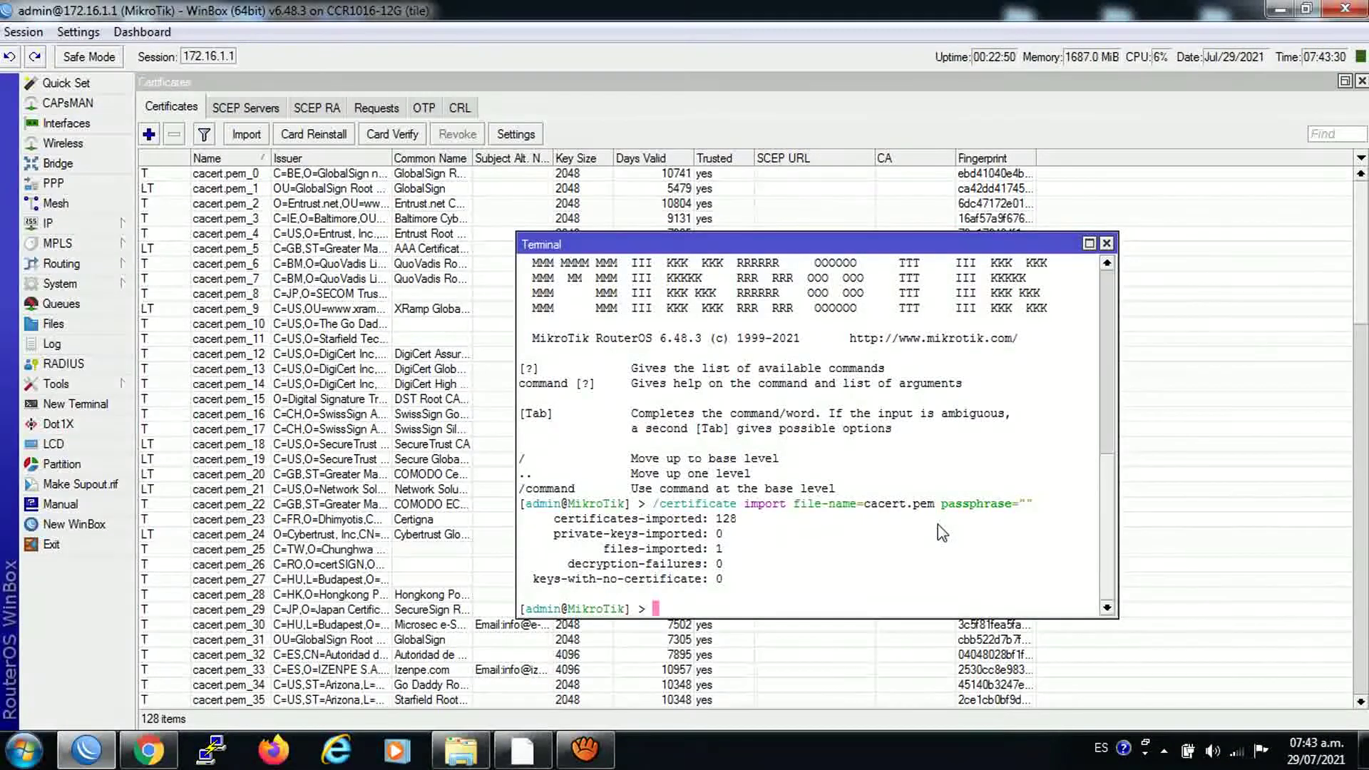
{"action": "key", "text": "Return"}
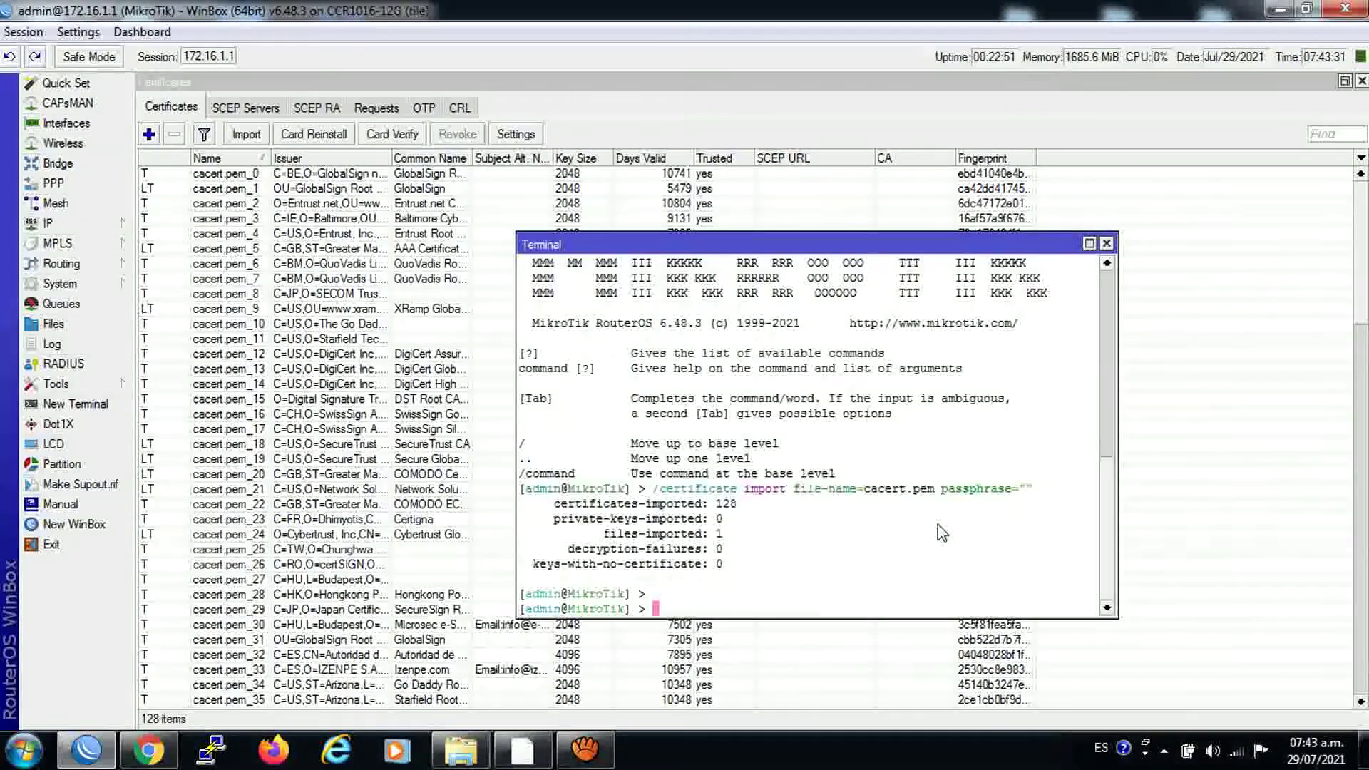
Close the terminal, examine the imported cacert.pem entries in the Certificates list, and close the list.
{"action": "left_click", "coordinate": [1106, 244]}
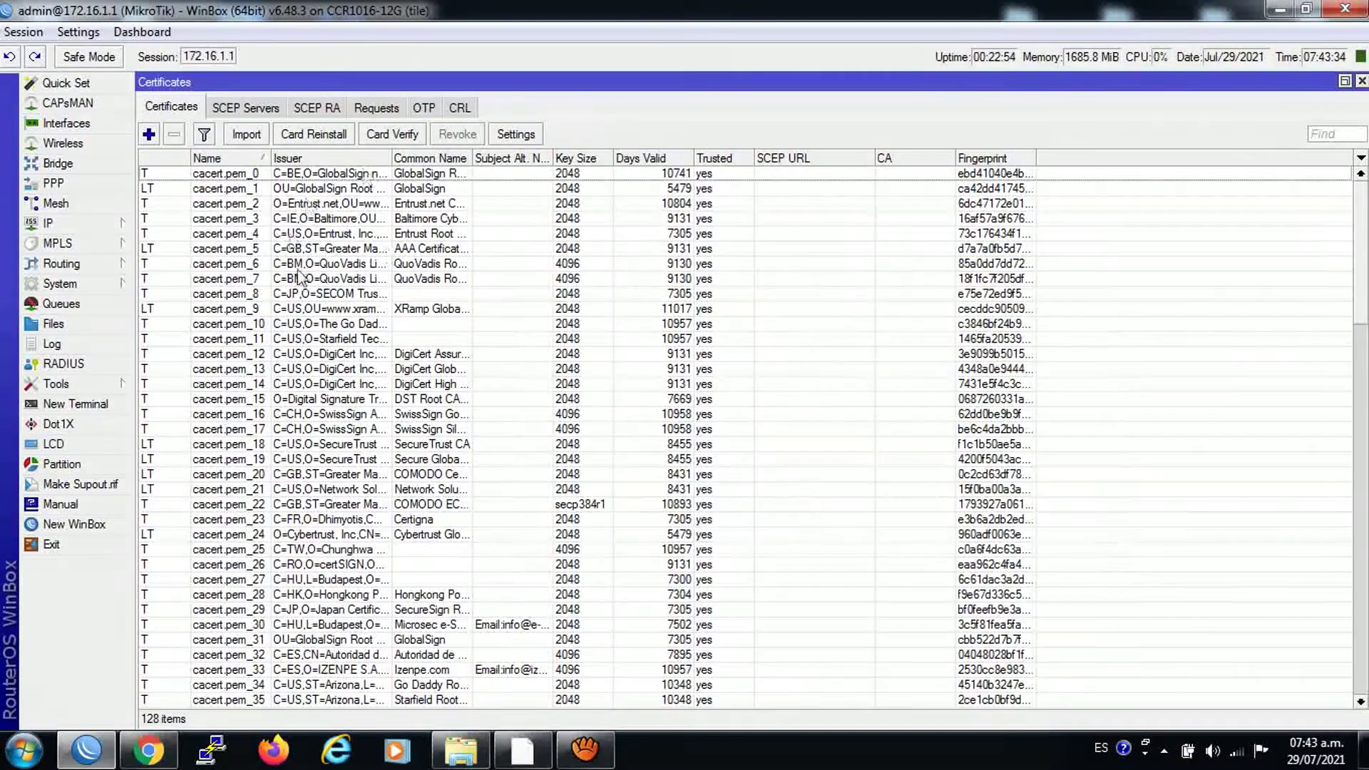
{"action": "scroll", "coordinate": [1360, 360], "scroll_direction": "down", "scroll_amount": 4}
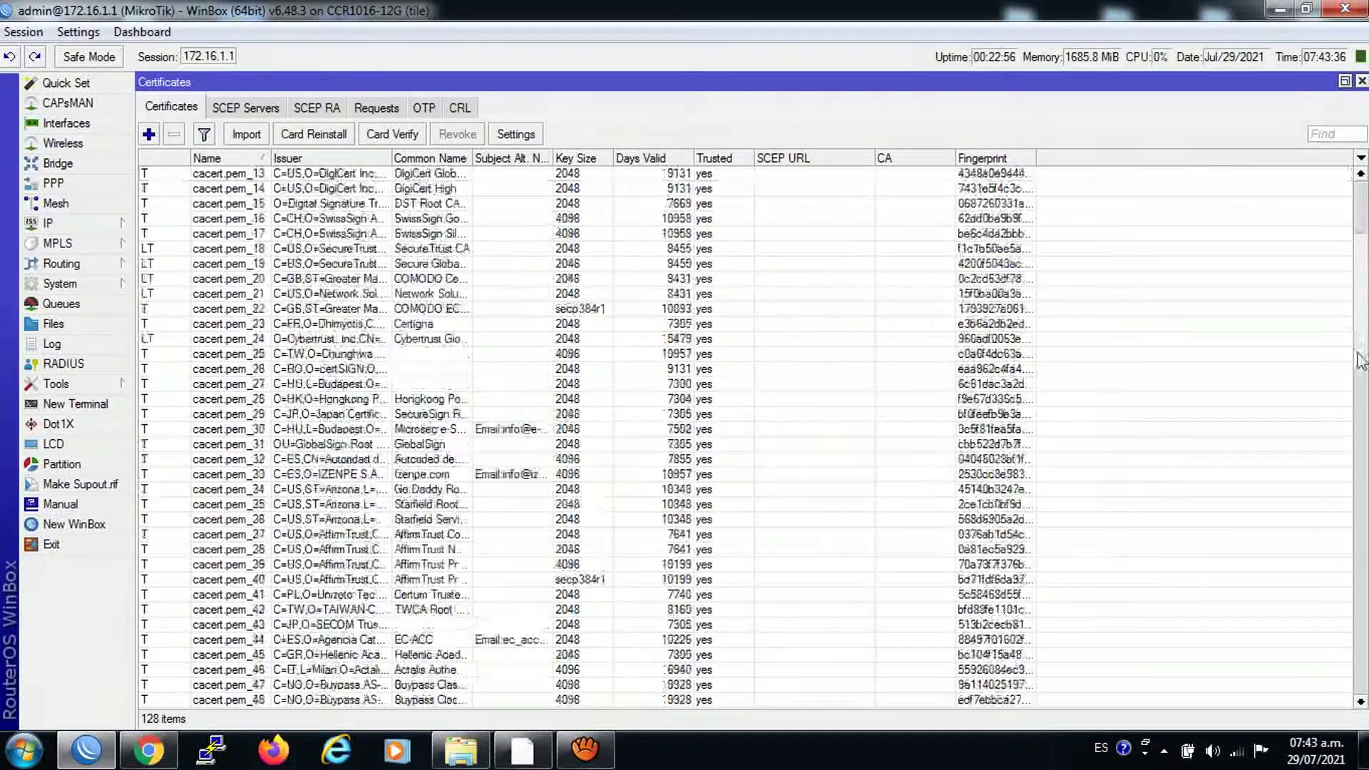
{"action": "scroll", "coordinate": [1330, 596], "scroll_direction": "down", "scroll_amount": 20}
{"action": "scroll", "coordinate": [1318, 220], "scroll_direction": "up", "scroll_amount": 20}
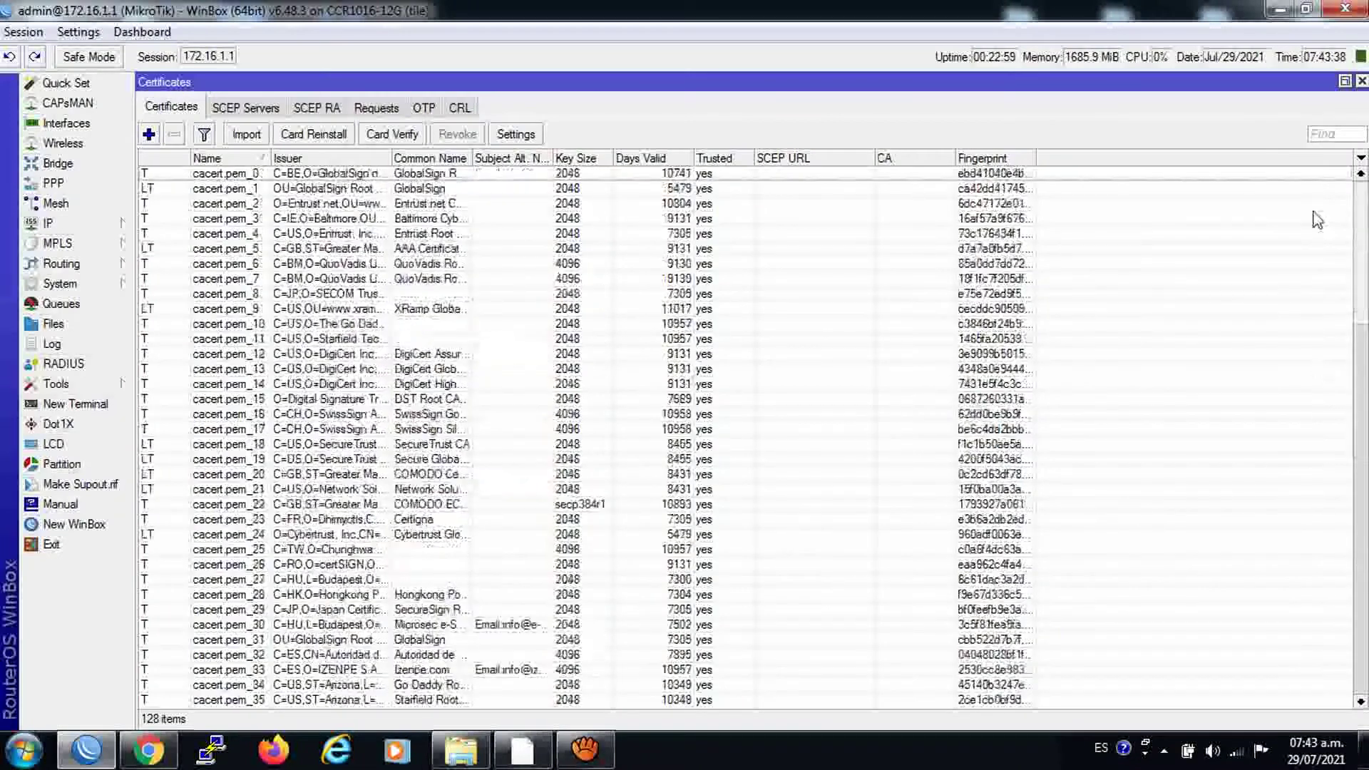
{"action": "left_click", "coordinate": [1361, 83]}
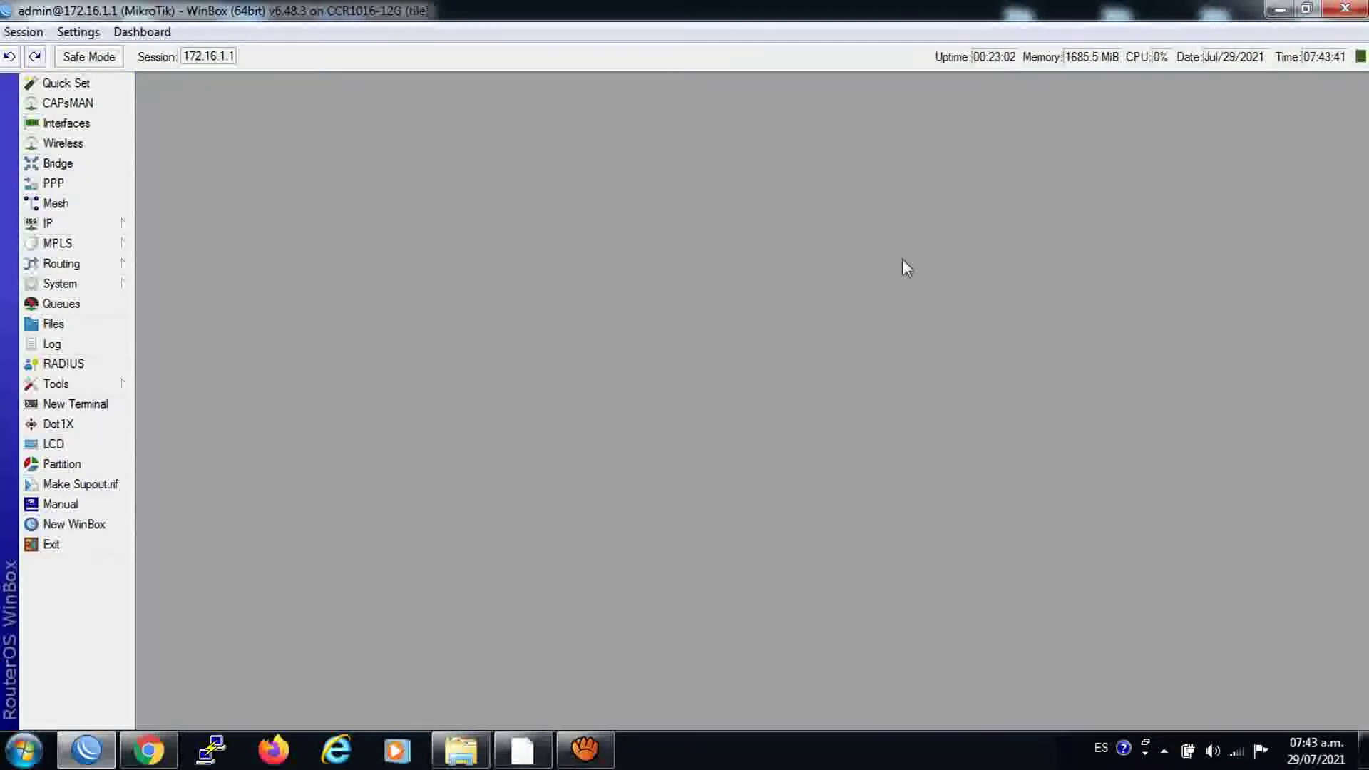
Switch to the Notepad notes and copy the first cloudflare-dns.com hostname under "dns static".
{"action": "left_click", "coordinate": [522, 749]}
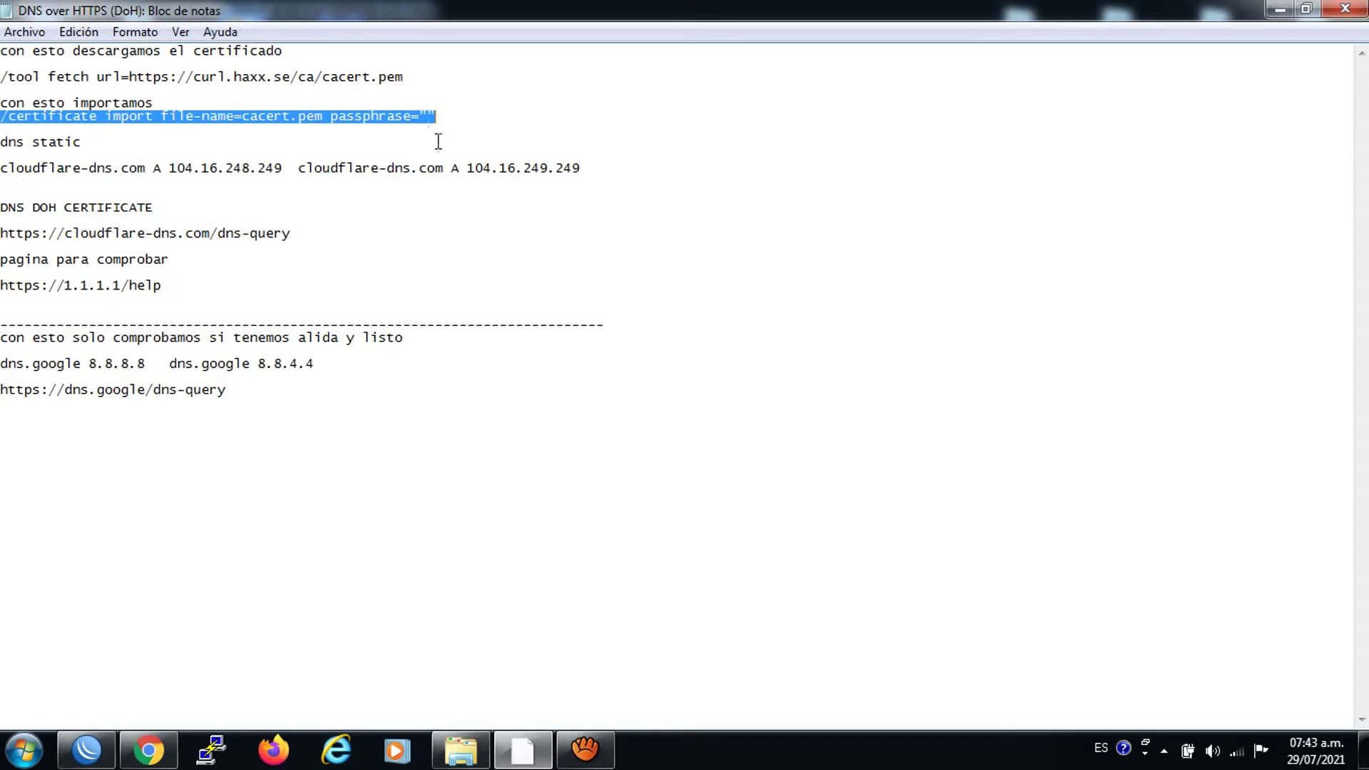
{"action": "left_click_drag", "start_coordinate": [5, 170], "coordinate": [139, 169]}
{"action": "right_click", "coordinate": [147, 169]}
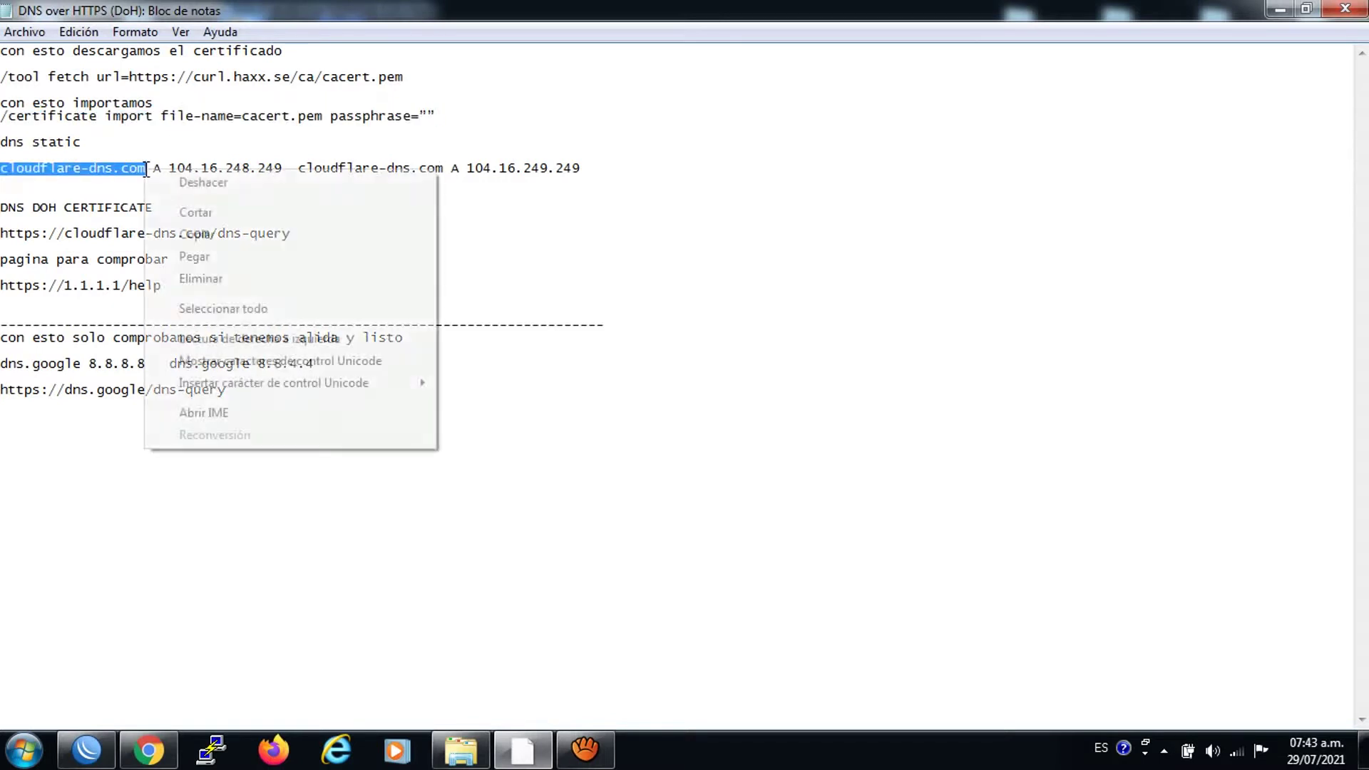
{"action": "left_click", "coordinate": [197, 232]}
In WinBox, start a new DNS static entry and paste cloudflare-dns.com as its name.
{"action": "left_click", "coordinate": [88, 751]}
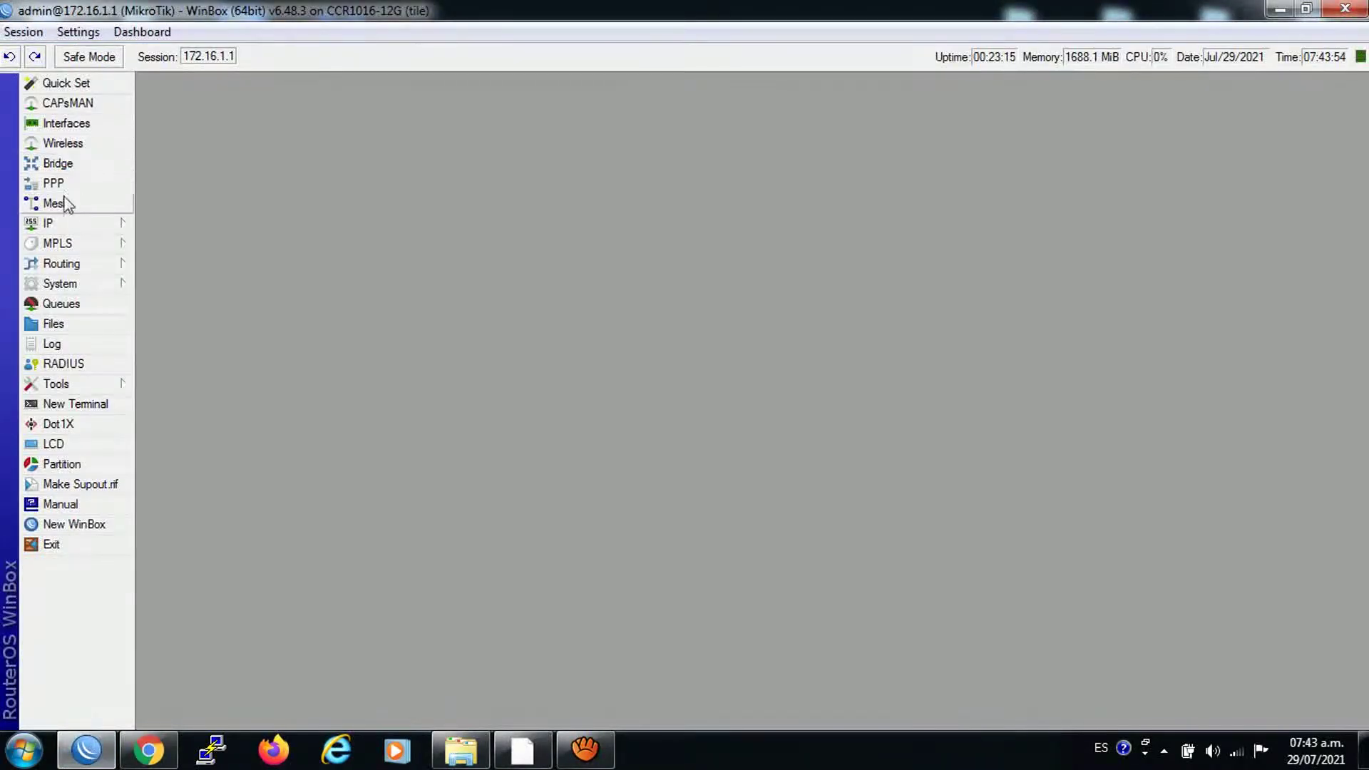
{"action": "left_click", "coordinate": [63, 223]}
{"action": "left_click", "coordinate": [171, 365]}
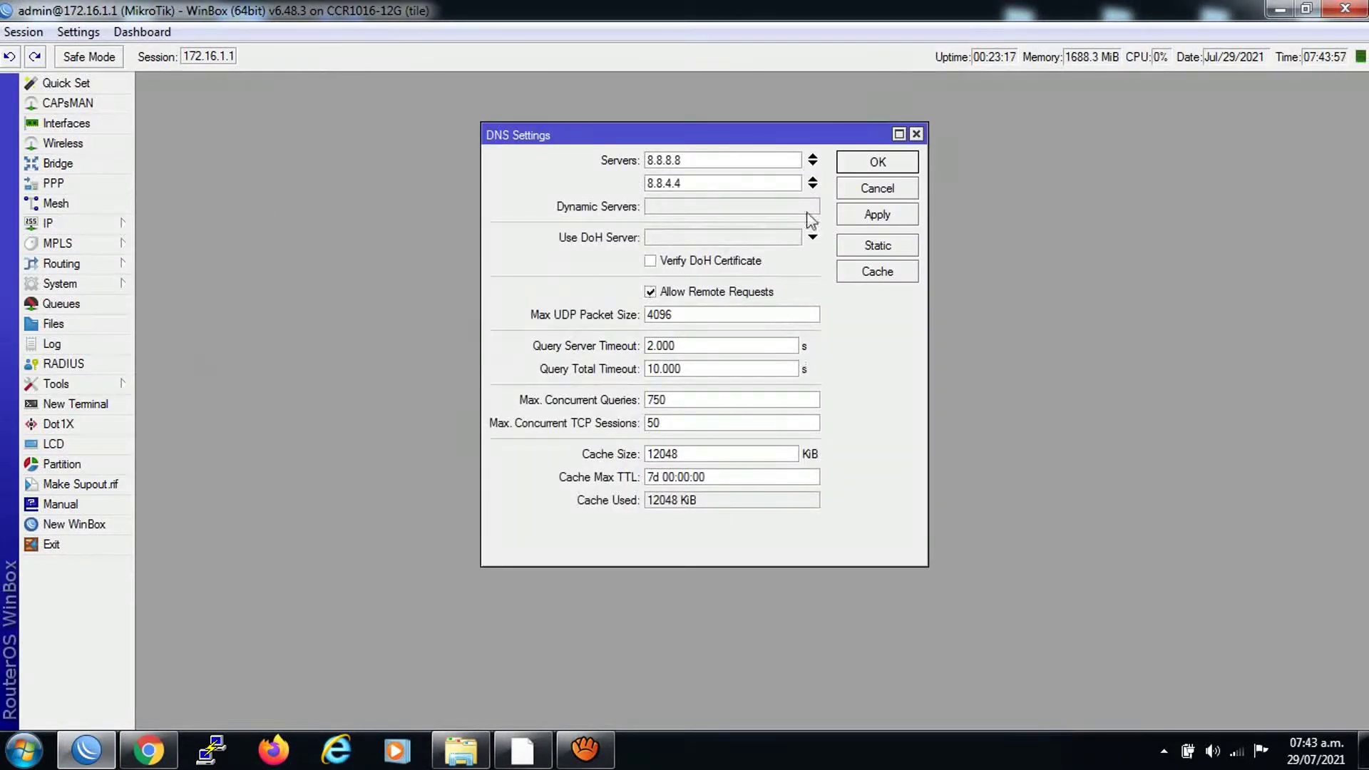
{"action": "left_click", "coordinate": [872, 246]}
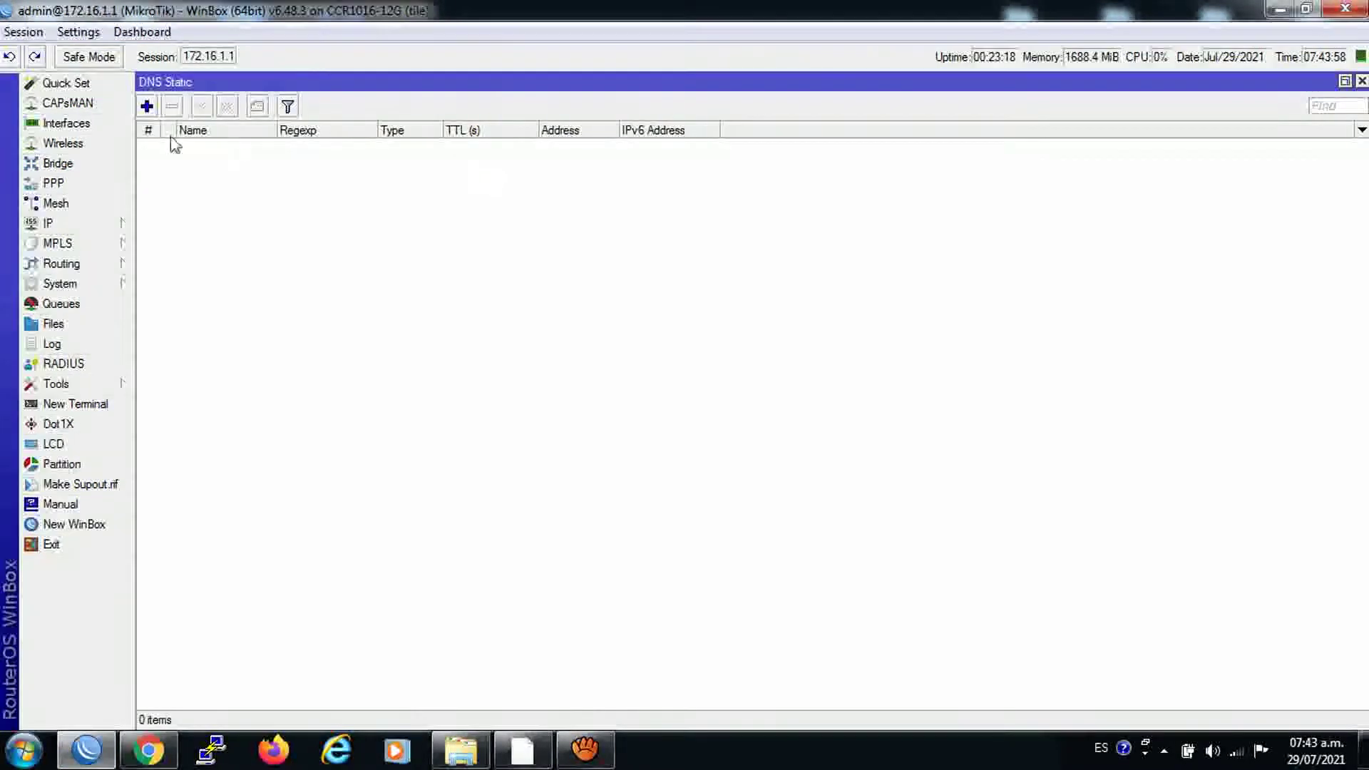
{"action": "left_click", "coordinate": [149, 108]}
{"action": "right_click", "coordinate": [691, 352]}
{"action": "left_click", "coordinate": [738, 408]}
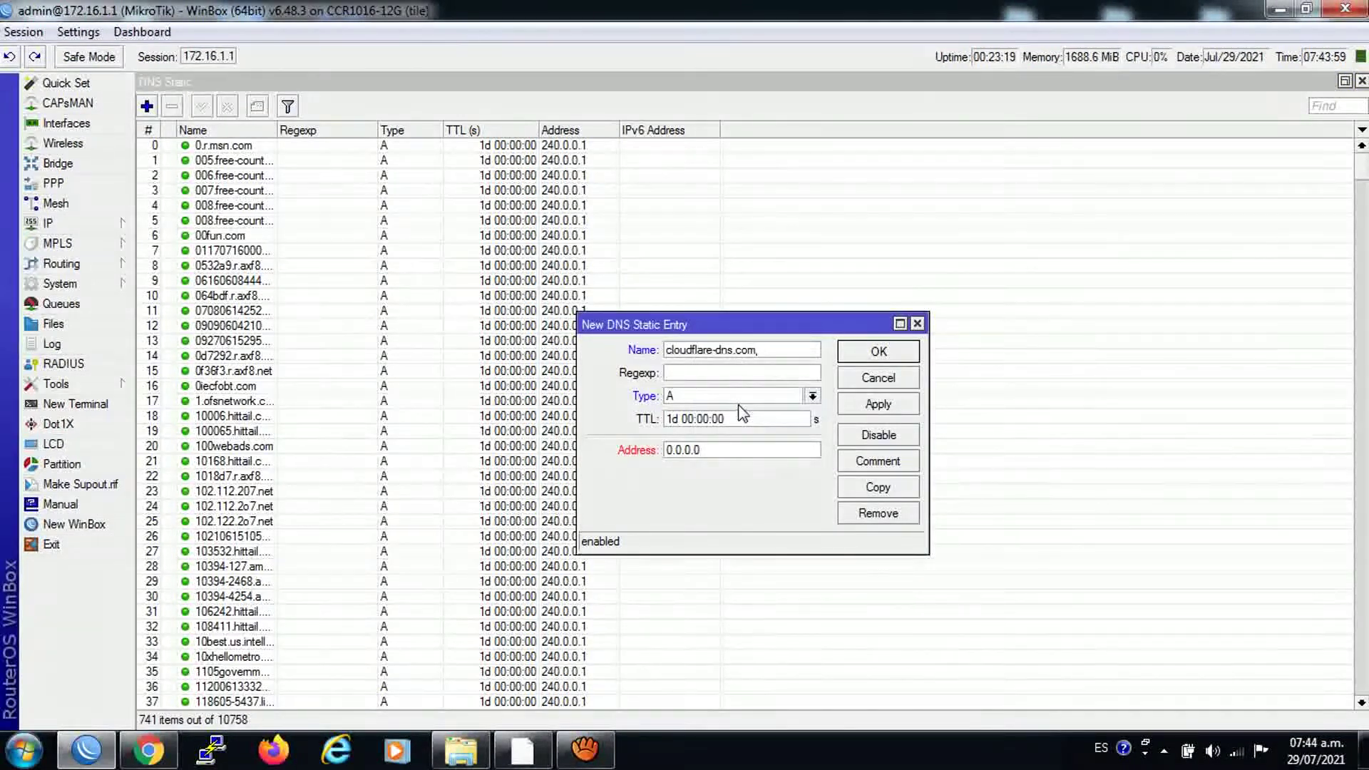
Copy 104.16.248.249 from the Notepad notes into the static entry's address in WinBox and save the entry.
{"action": "left_click", "coordinate": [523, 745]}
{"action": "left_click_drag", "start_coordinate": [286, 169], "coordinate": [194, 166]}
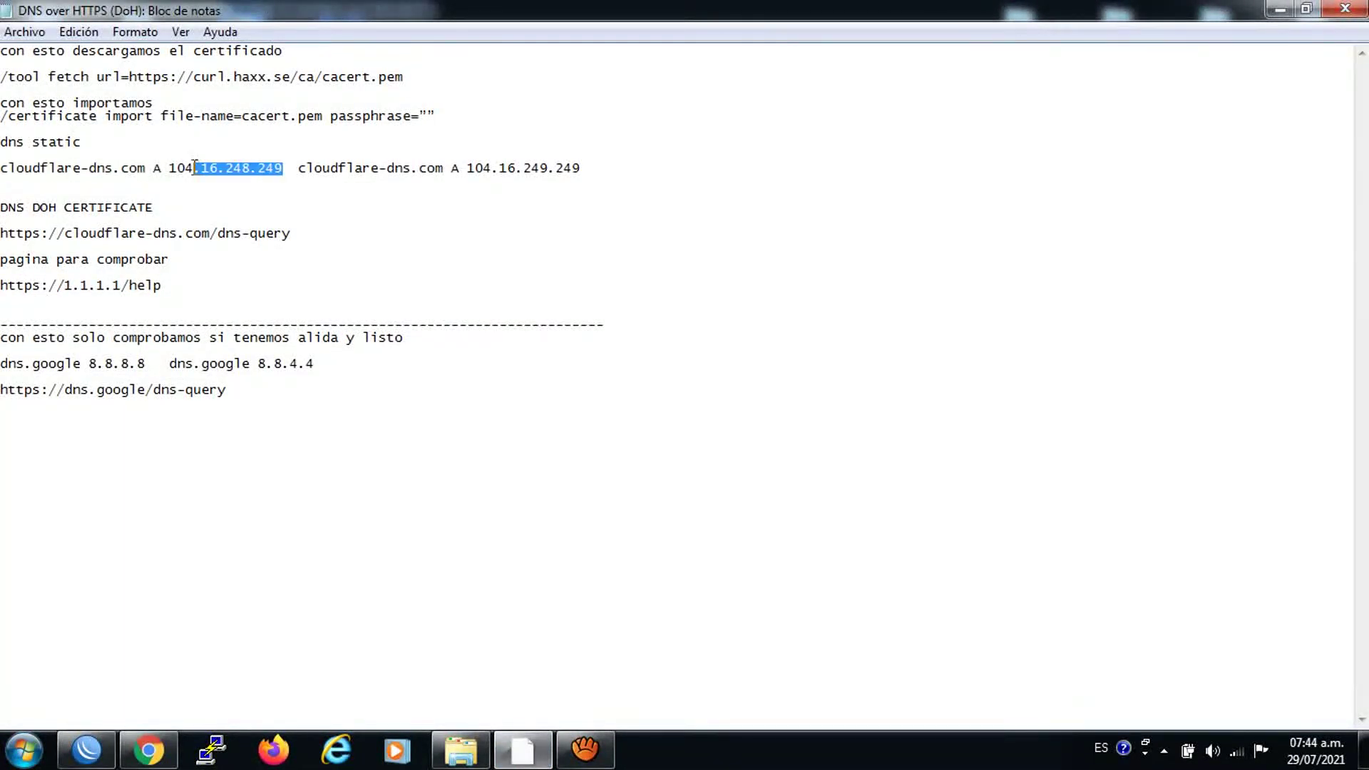
{"action": "right_click", "coordinate": [190, 165]}
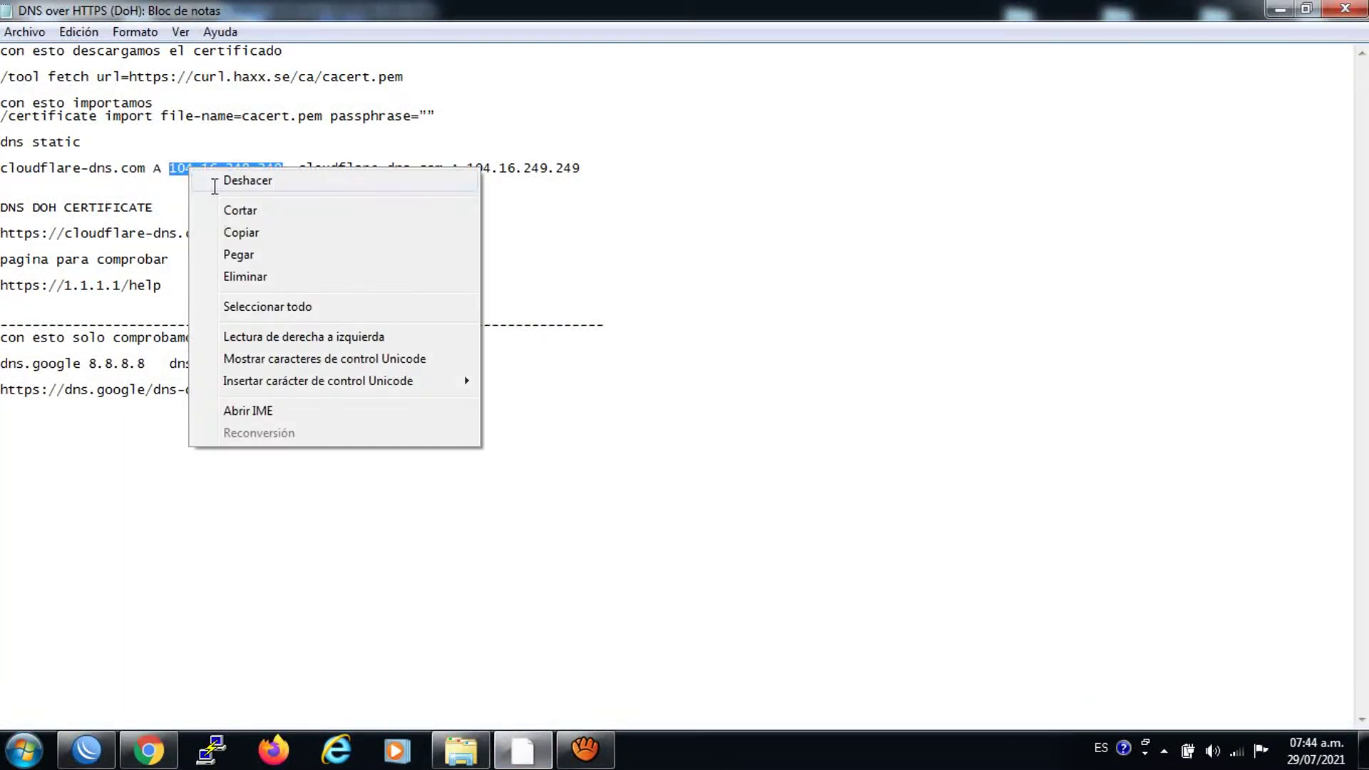
{"action": "left_click", "coordinate": [235, 229]}
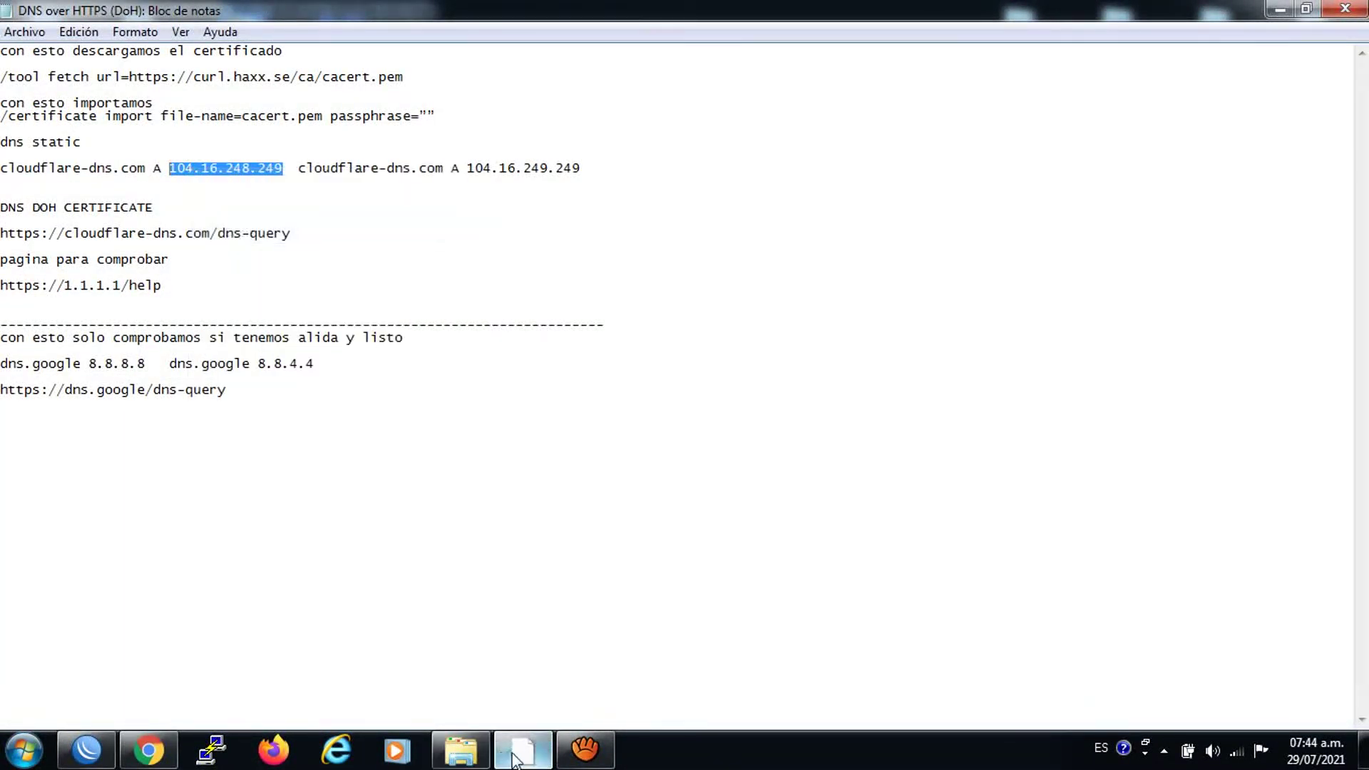
{"action": "left_click", "coordinate": [86, 749]}
{"action": "left_click_drag", "start_coordinate": [664, 454], "coordinate": [664, 454]}
{"action": "right_click", "coordinate": [697, 449]}
{"action": "left_click", "coordinate": [736, 507]}
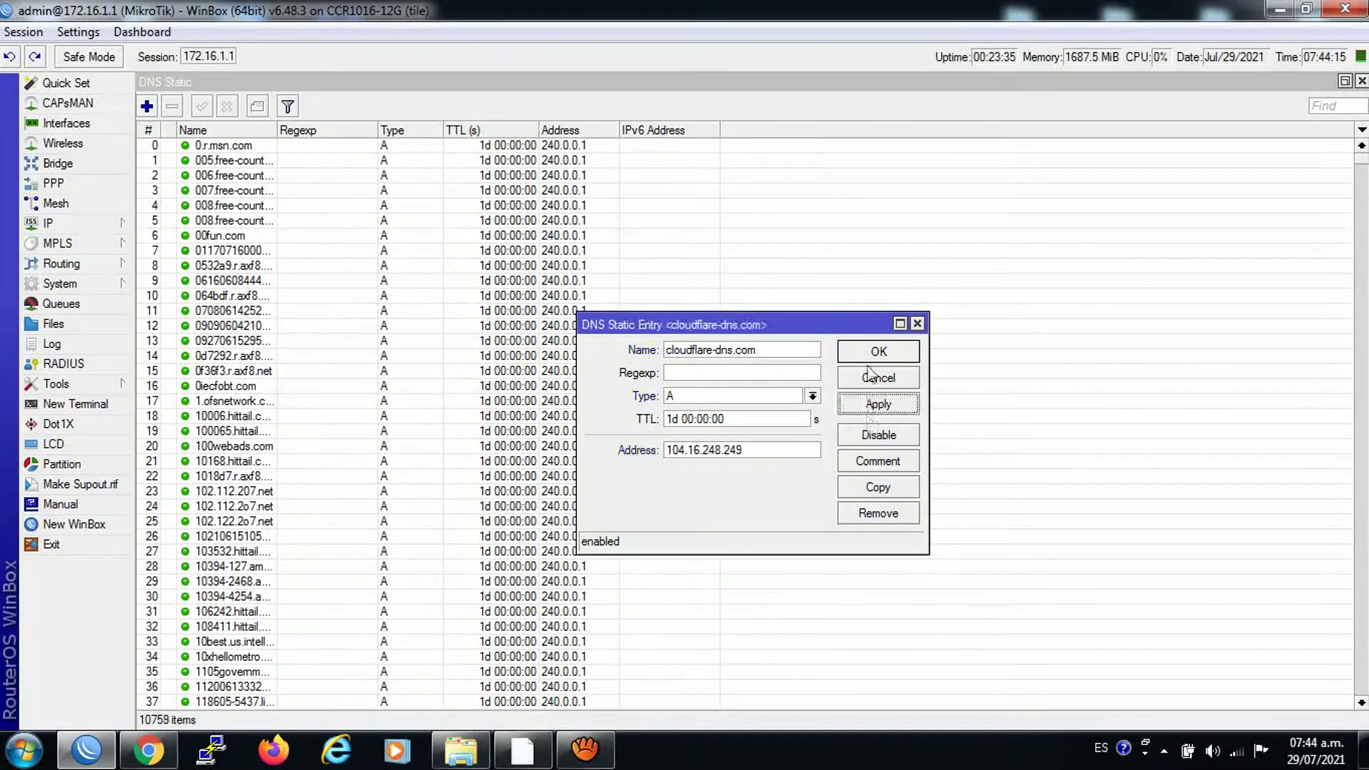
{"action": "left_click", "coordinate": [879, 351]}
Copy the second cloudflare-dns.com hostname from the Notepad notes and paste it as the name of another new DNS static entry in WinBox.
{"action": "left_click", "coordinate": [506, 758]}
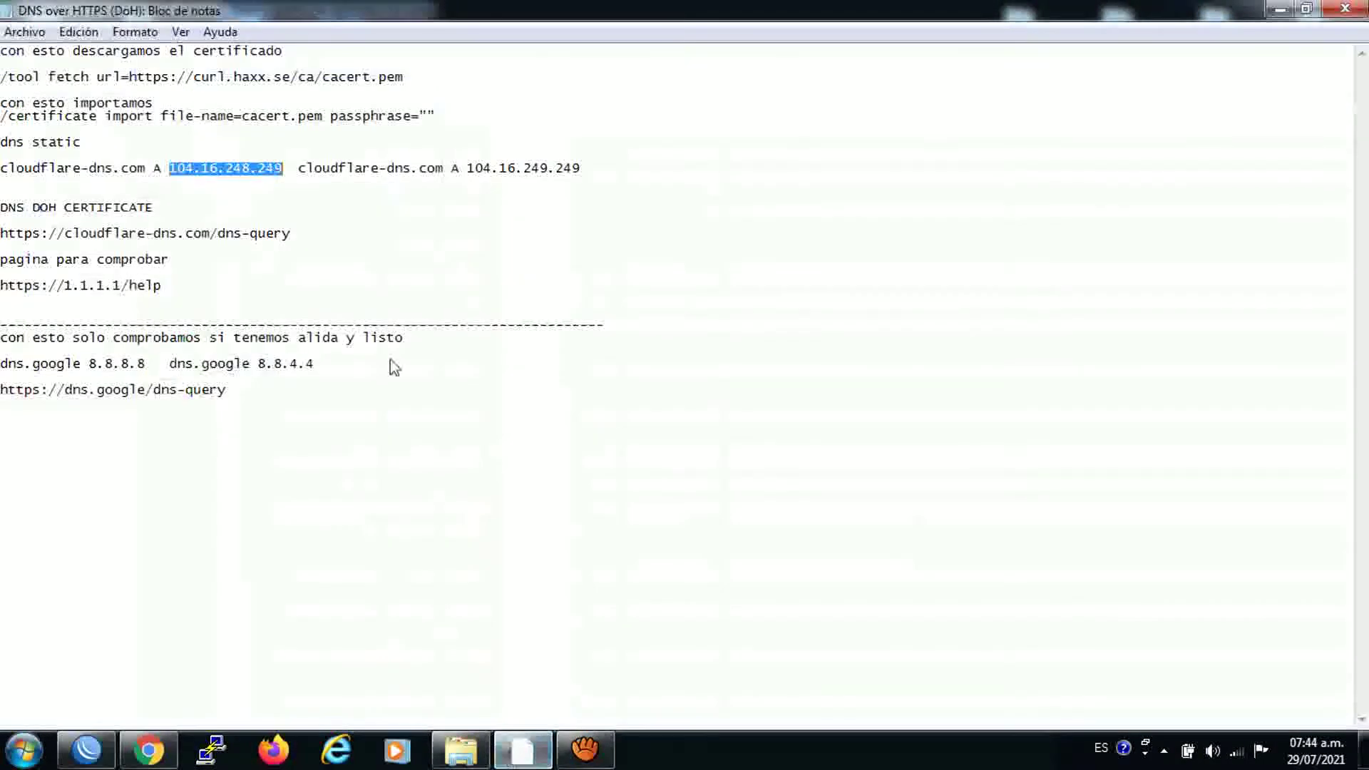
{"action": "left_click", "coordinate": [304, 169]}
{"action": "left_click_drag", "start_coordinate": [301, 169], "coordinate": [443, 173]}
{"action": "right_click", "coordinate": [434, 173]}
{"action": "left_click", "coordinate": [649, 235]}
{"action": "left_click", "coordinate": [86, 750]}
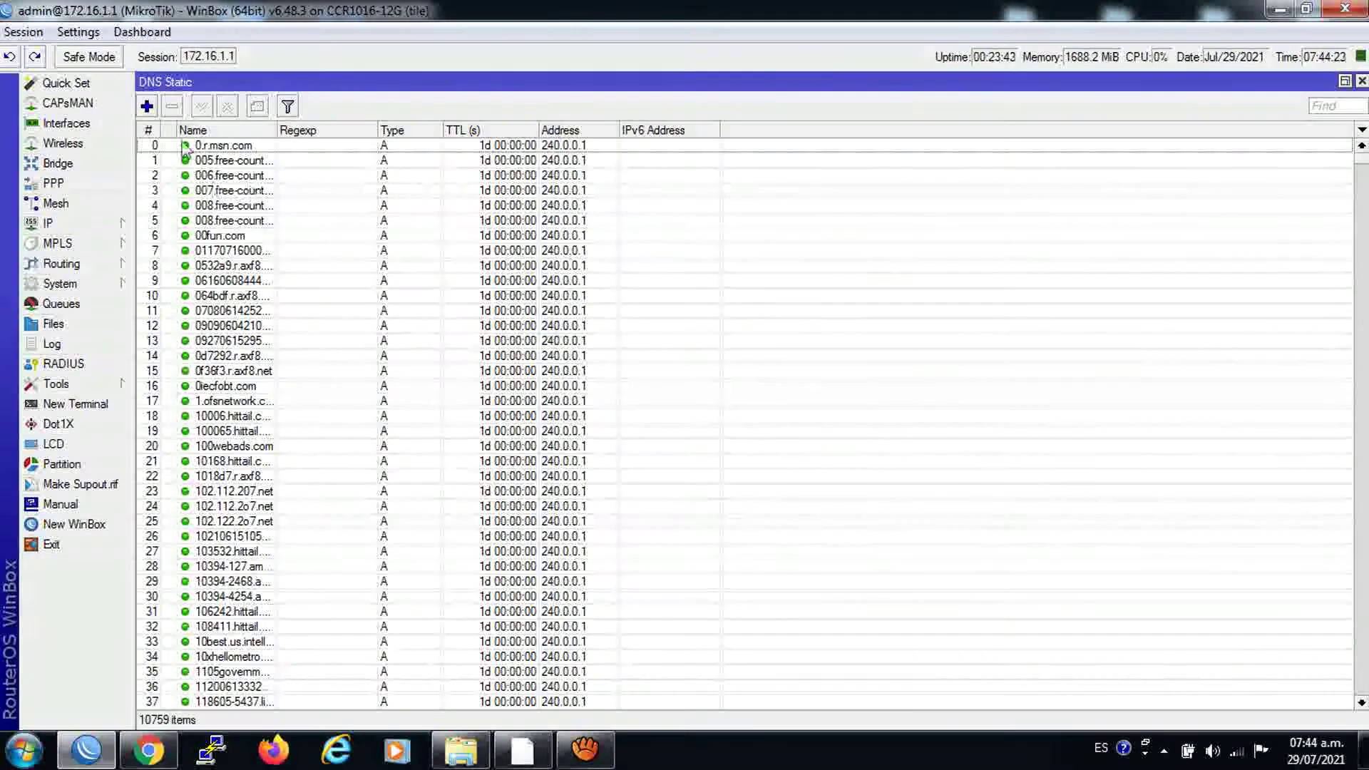
{"action": "left_click", "coordinate": [147, 106]}
{"action": "right_click", "coordinate": [696, 354]}
{"action": "left_click", "coordinate": [734, 412]}
Switch to the Notepad notes and copy the second Cloudflare address, 104.16.249.249.
{"action": "left_click", "coordinate": [523, 753]}
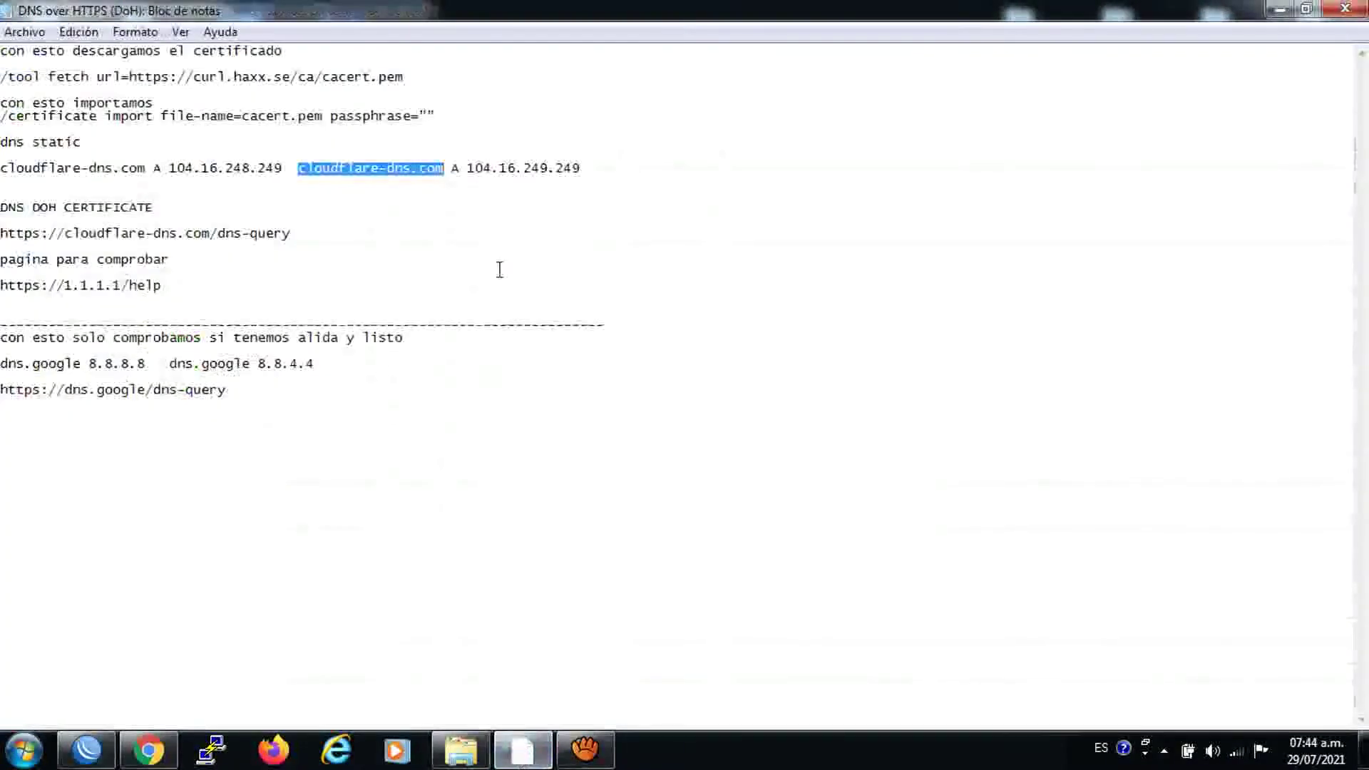
{"action": "left_click_drag", "start_coordinate": [467, 169], "coordinate": [581, 169]}
{"action": "right_click", "coordinate": [581, 170]}
{"action": "left_click", "coordinate": [626, 238]}
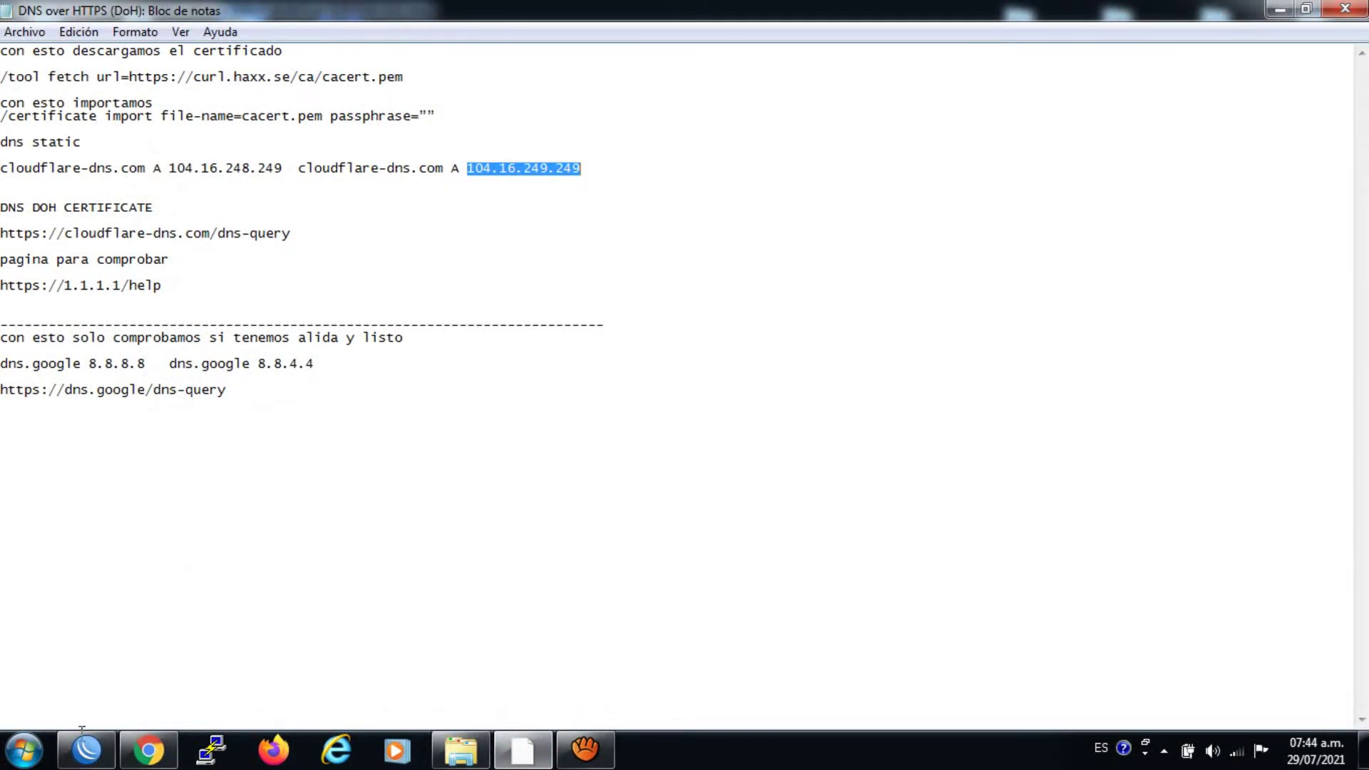
Set the second cloudflare-dns.com static entry's address to 104.16.249.249 in WinBox and save the entry.
{"action": "left_click", "coordinate": [87, 750]}
{"action": "left_click", "coordinate": [689, 451]}
{"action": "double_click", "coordinate": [689, 450]}
{"action": "right_click", "coordinate": [691, 454]}
{"action": "left_click", "coordinate": [738, 509]}
{"action": "left_click", "coordinate": [864, 404]}
{"action": "left_click", "coordinate": [863, 354]}
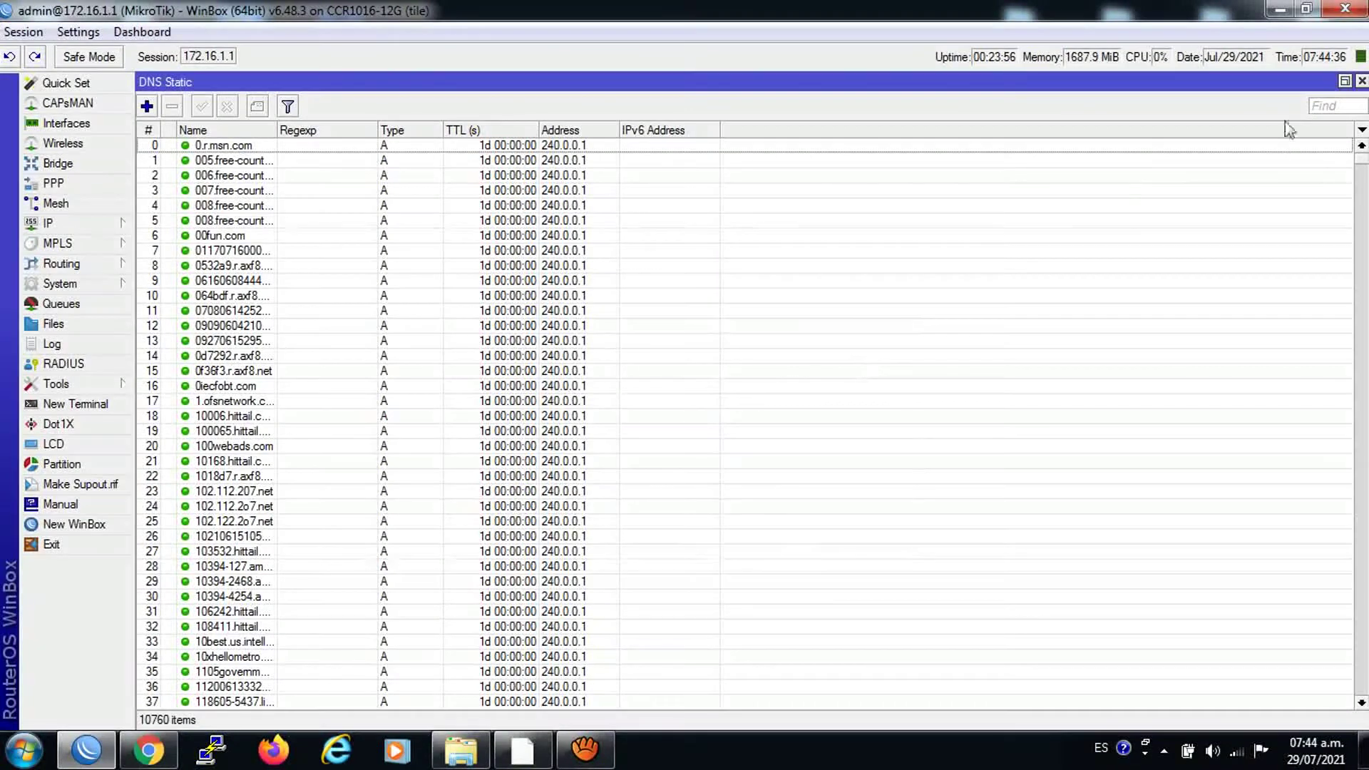
Close the DNS Static list and remove the servers 8.8.8.8 and 8.8.4.4 from DNS Settings.
{"action": "left_click", "coordinate": [1362, 81]}
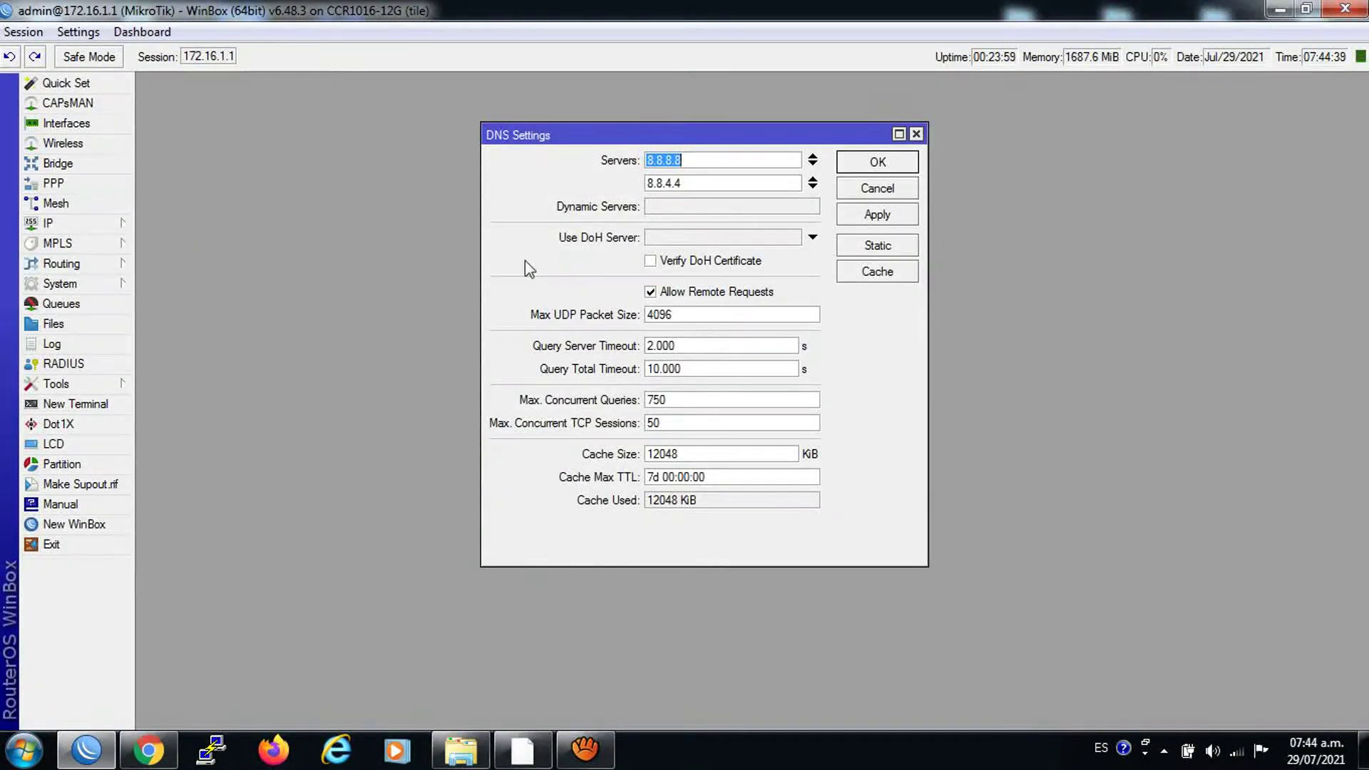
{"action": "left_click", "coordinate": [813, 158]}
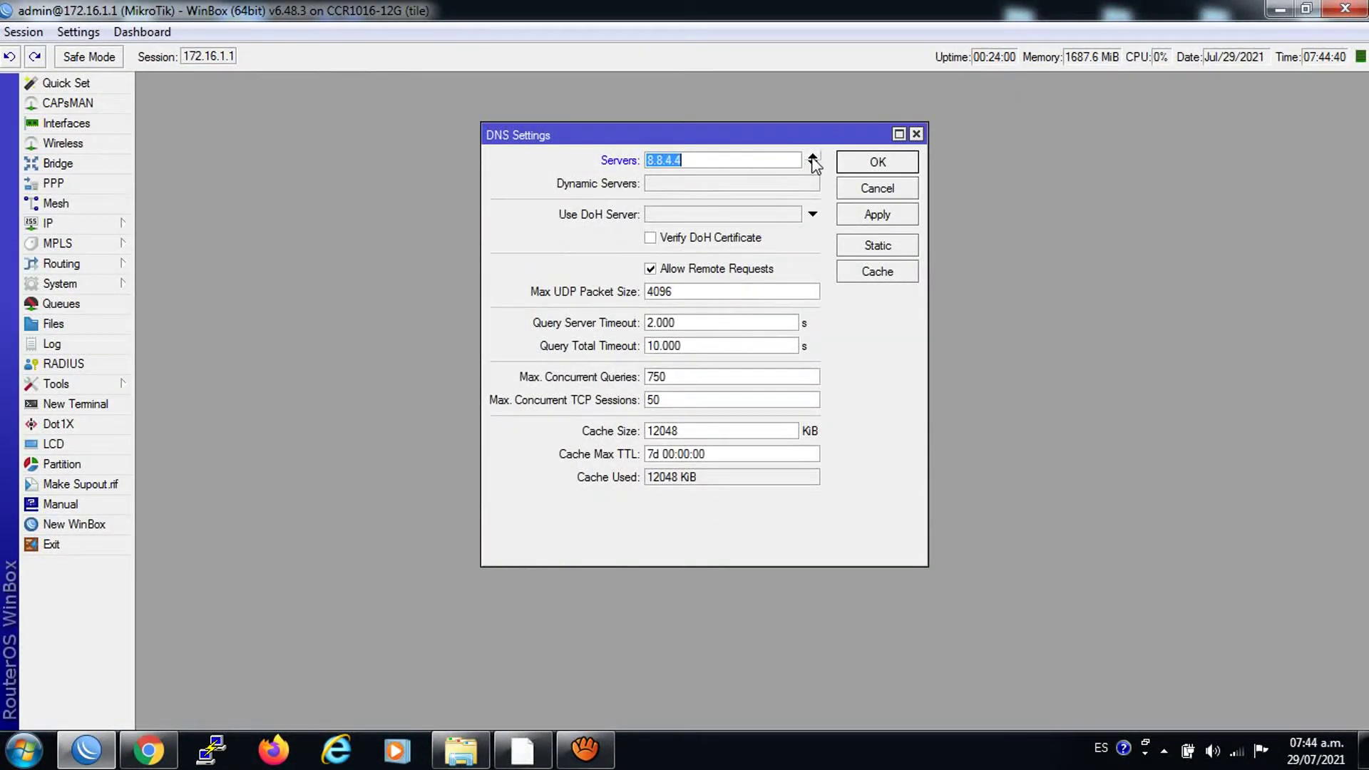
{"action": "left_click", "coordinate": [813, 158]}
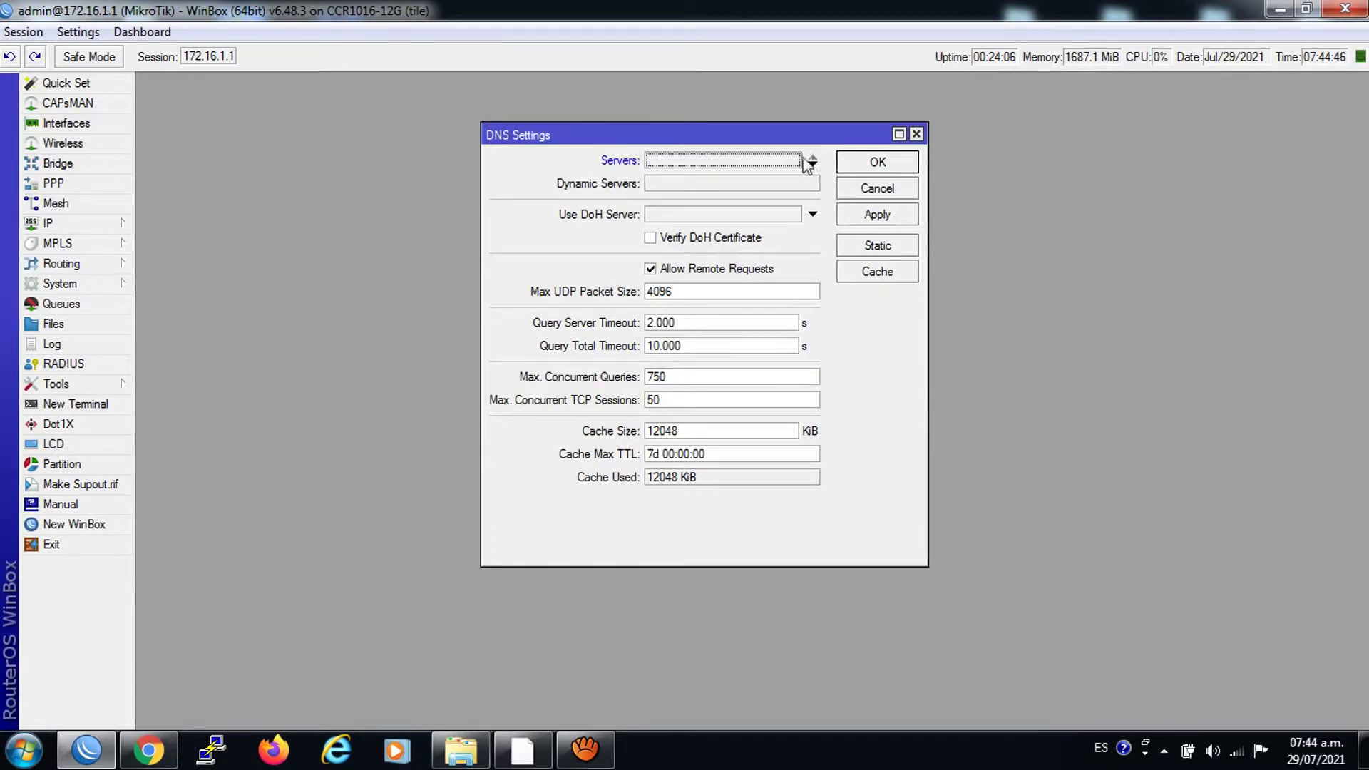
Check the WAN address on ether1 in the Address List, then view the router's DHCP Client list and close it.
{"action": "left_click", "coordinate": [75, 226]}
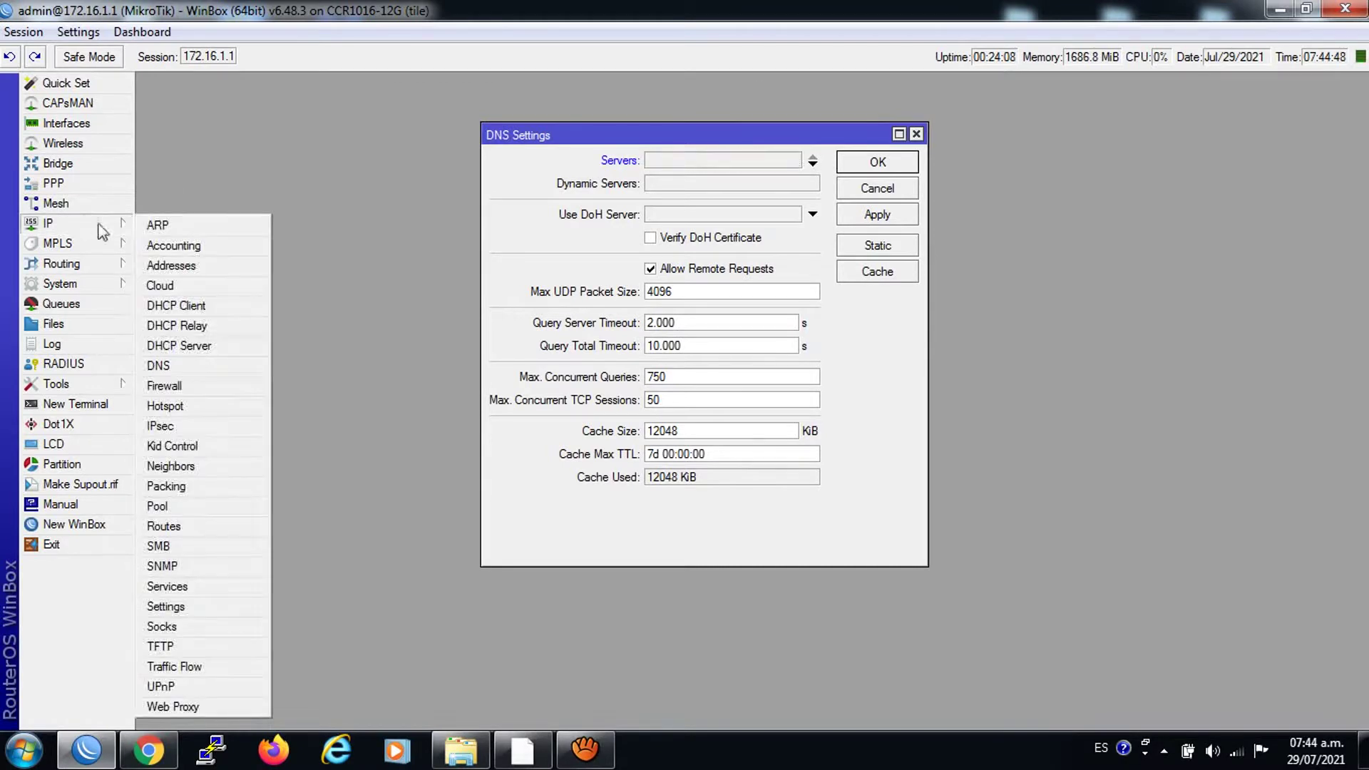
{"action": "left_click", "coordinate": [168, 262]}
{"action": "left_click", "coordinate": [799, 196]}
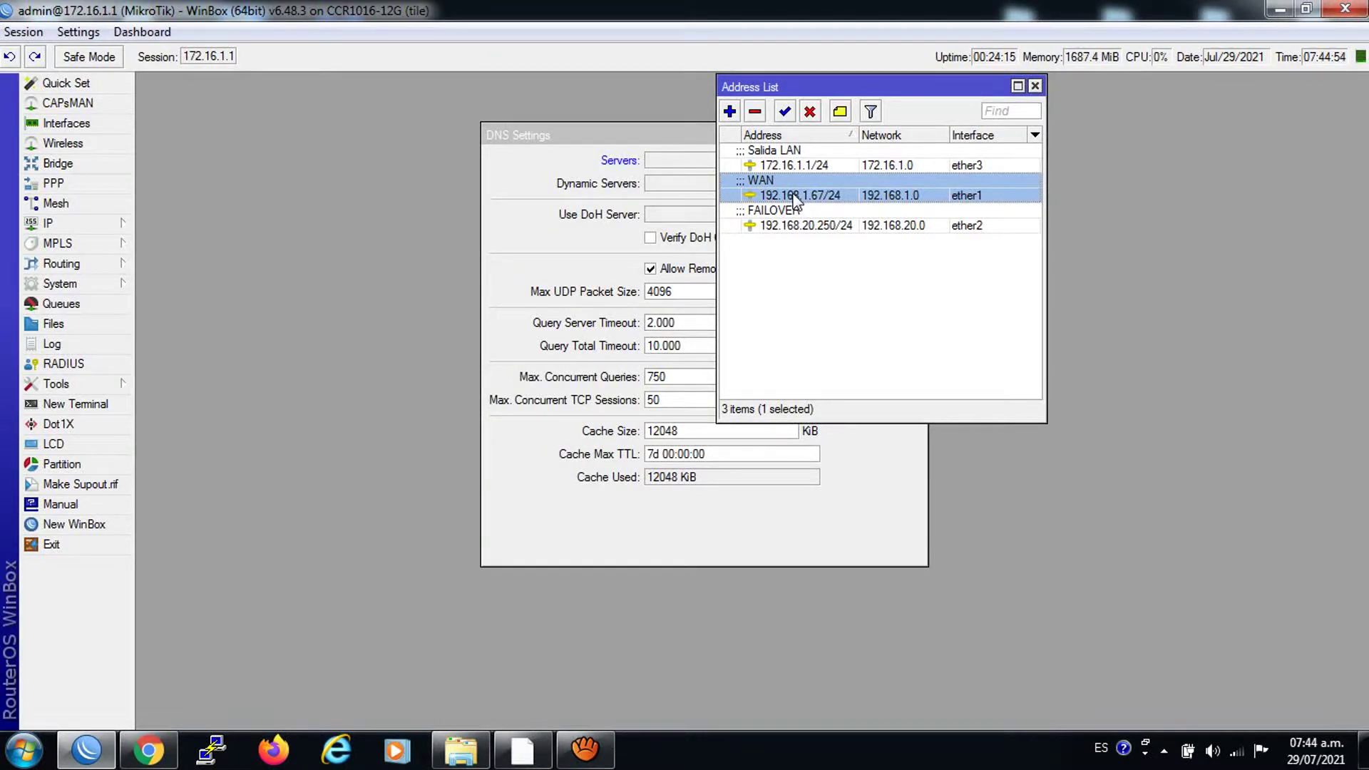
{"action": "left_click", "coordinate": [64, 223]}
{"action": "left_click", "coordinate": [186, 308]}
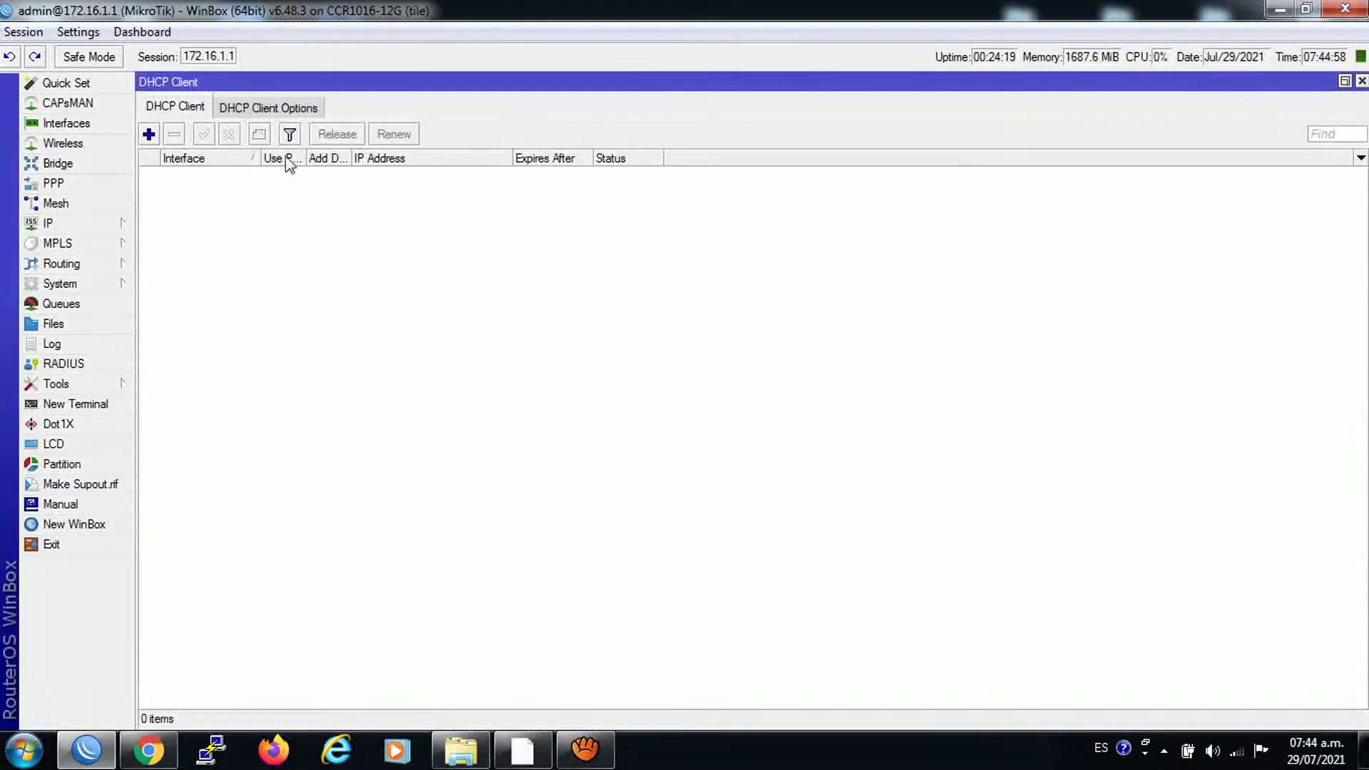
{"action": "left_click", "coordinate": [1361, 82]}
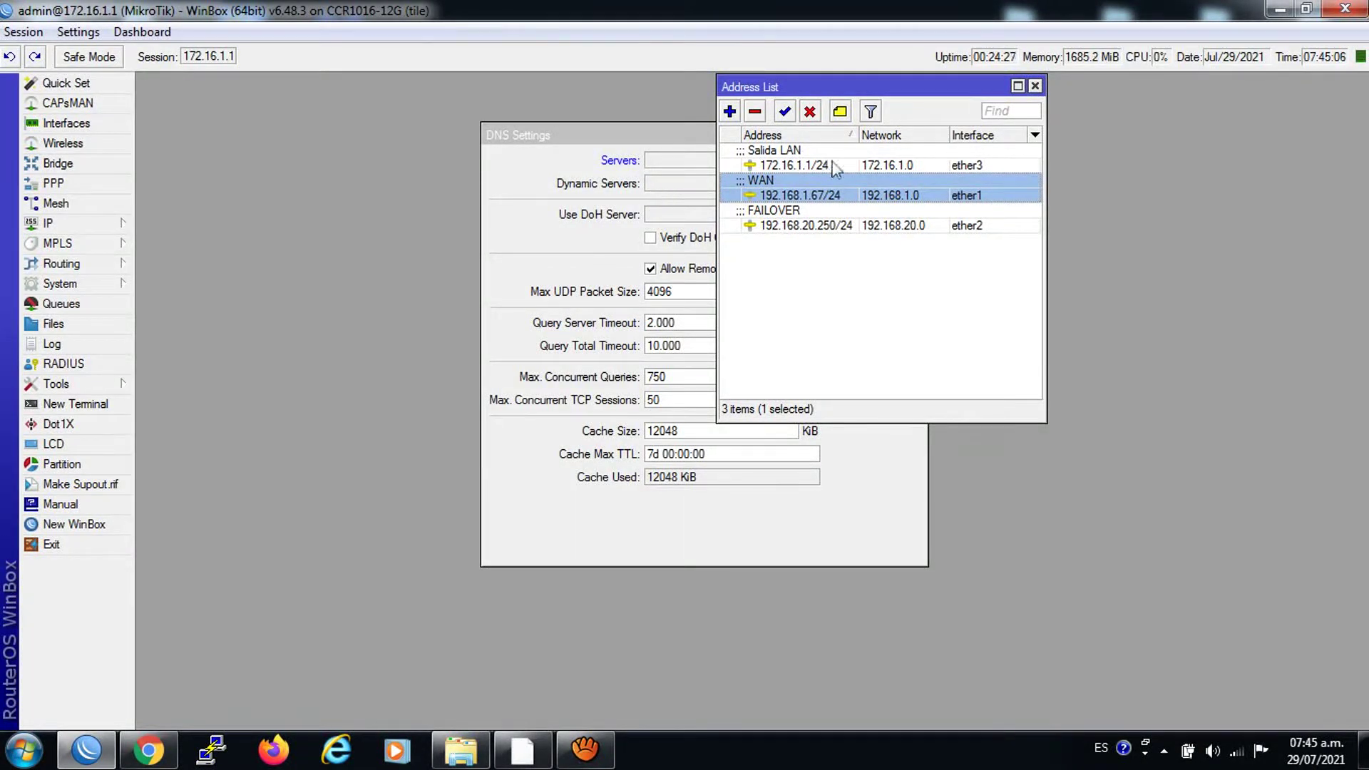
{"action": "left_click", "coordinate": [1035, 86]}
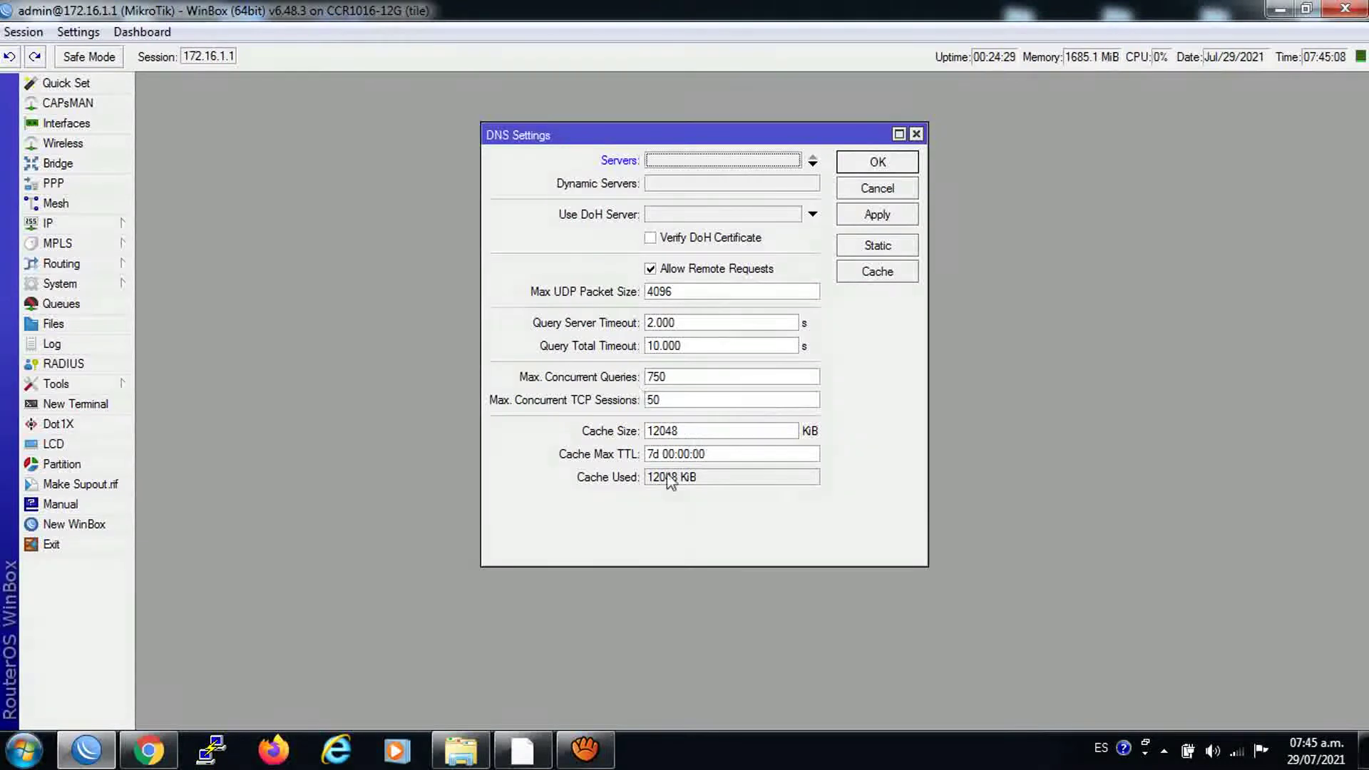
{"action": "left_click", "coordinate": [523, 749]}
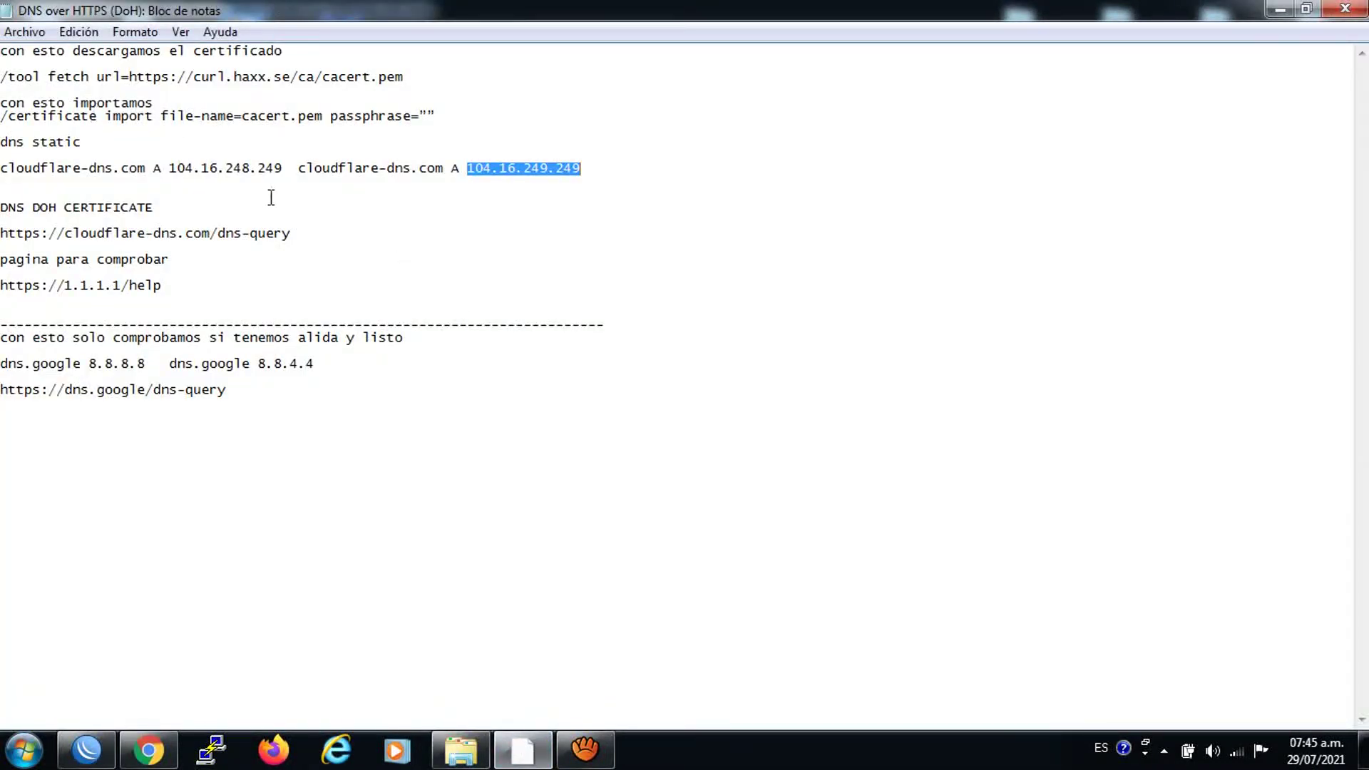
{"action": "left_click", "coordinate": [3, 234]}
{"action": "left_click_drag", "start_coordinate": [12, 234], "coordinate": [307, 230]}
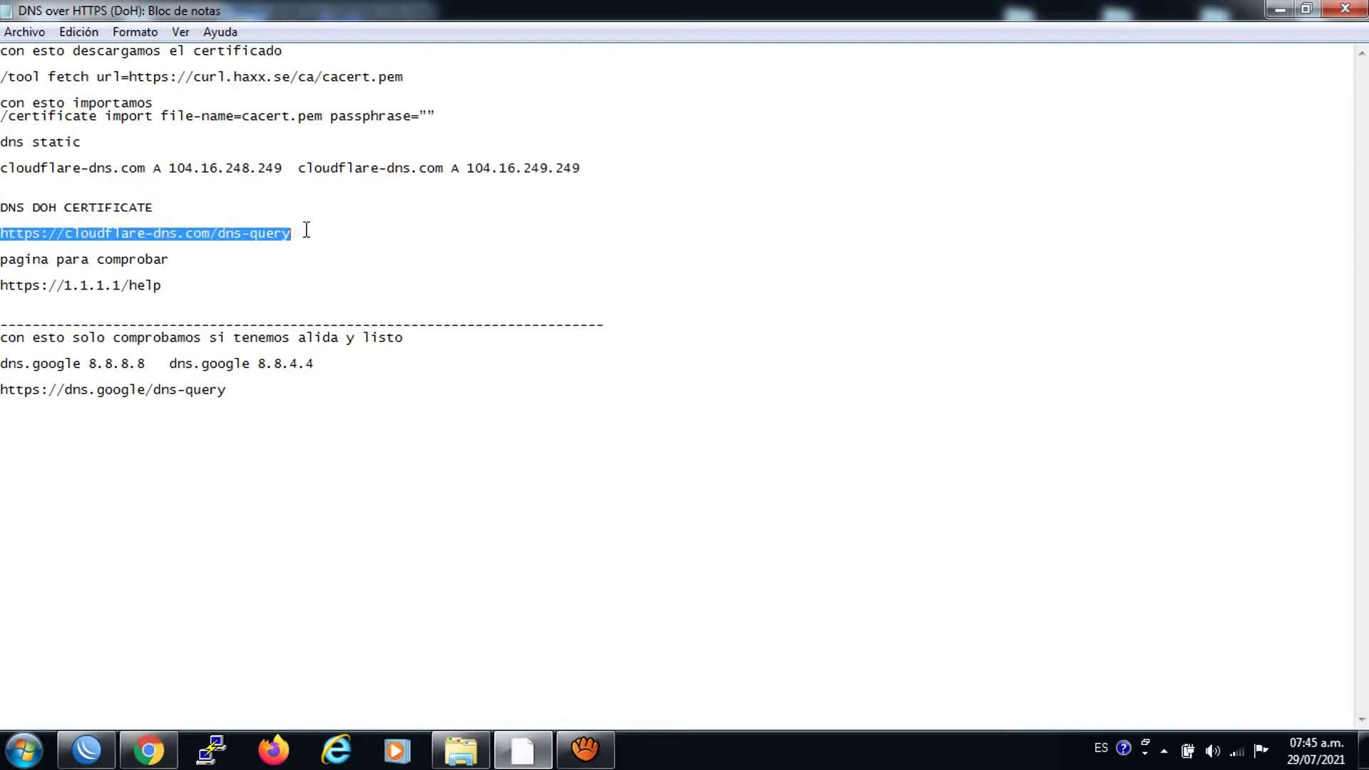
{"action": "right_click", "coordinate": [254, 241]}
{"action": "left_click", "coordinate": [315, 303]}
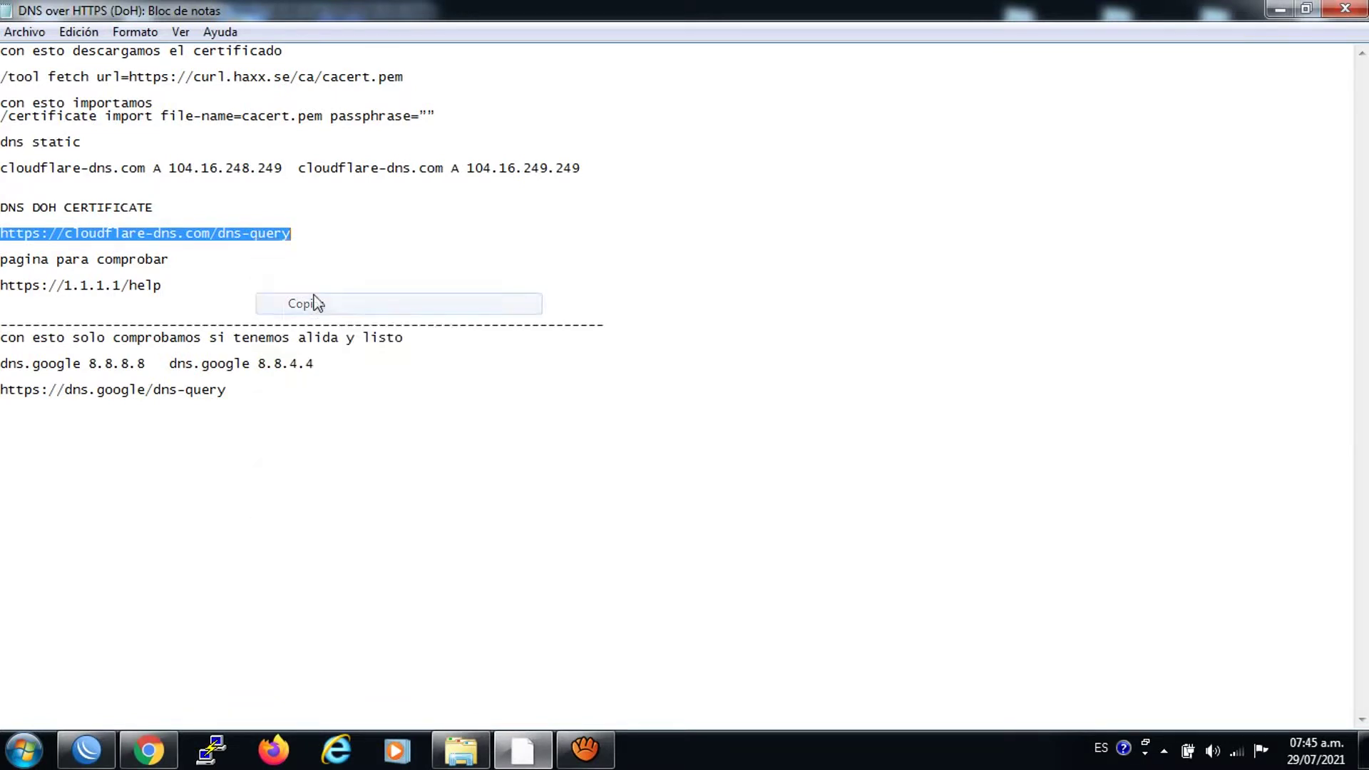
{"action": "left_click", "coordinate": [86, 750]}
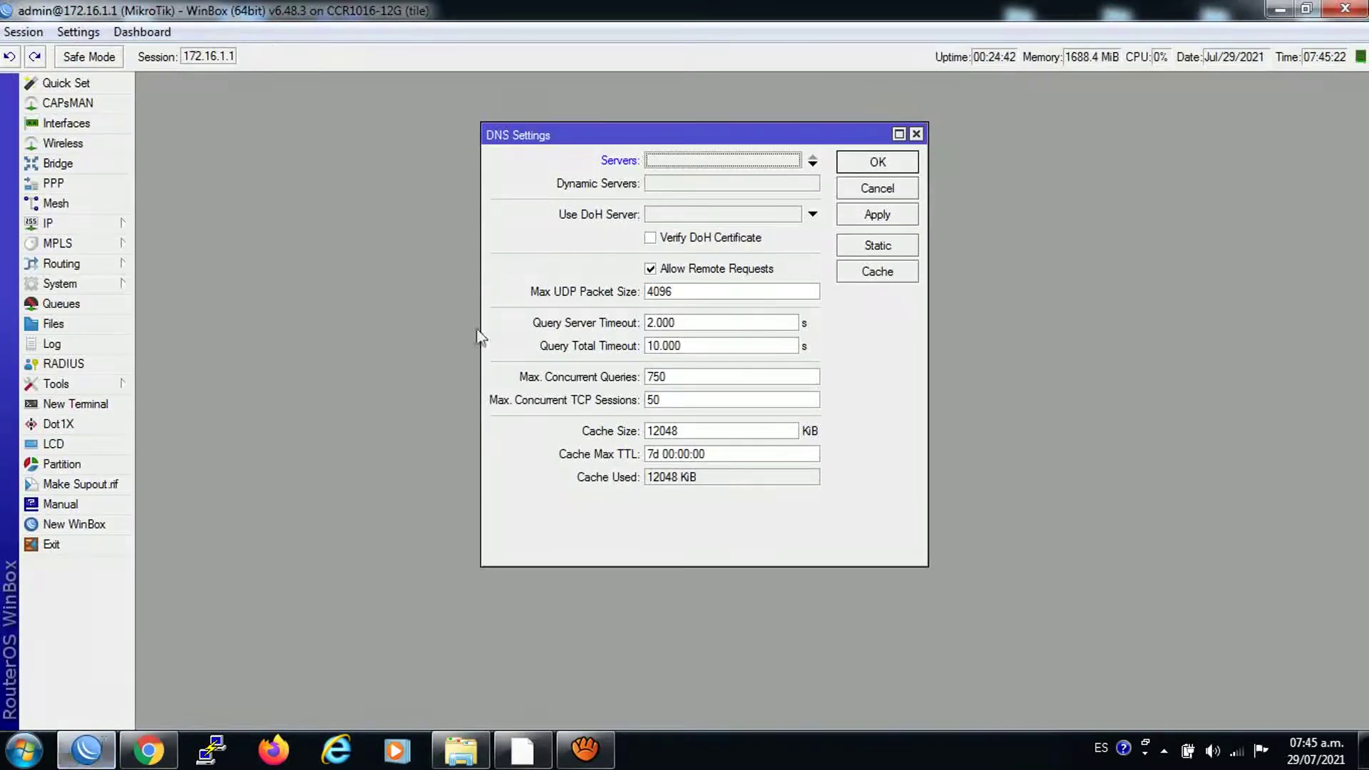
{"action": "left_click", "coordinate": [679, 219]}
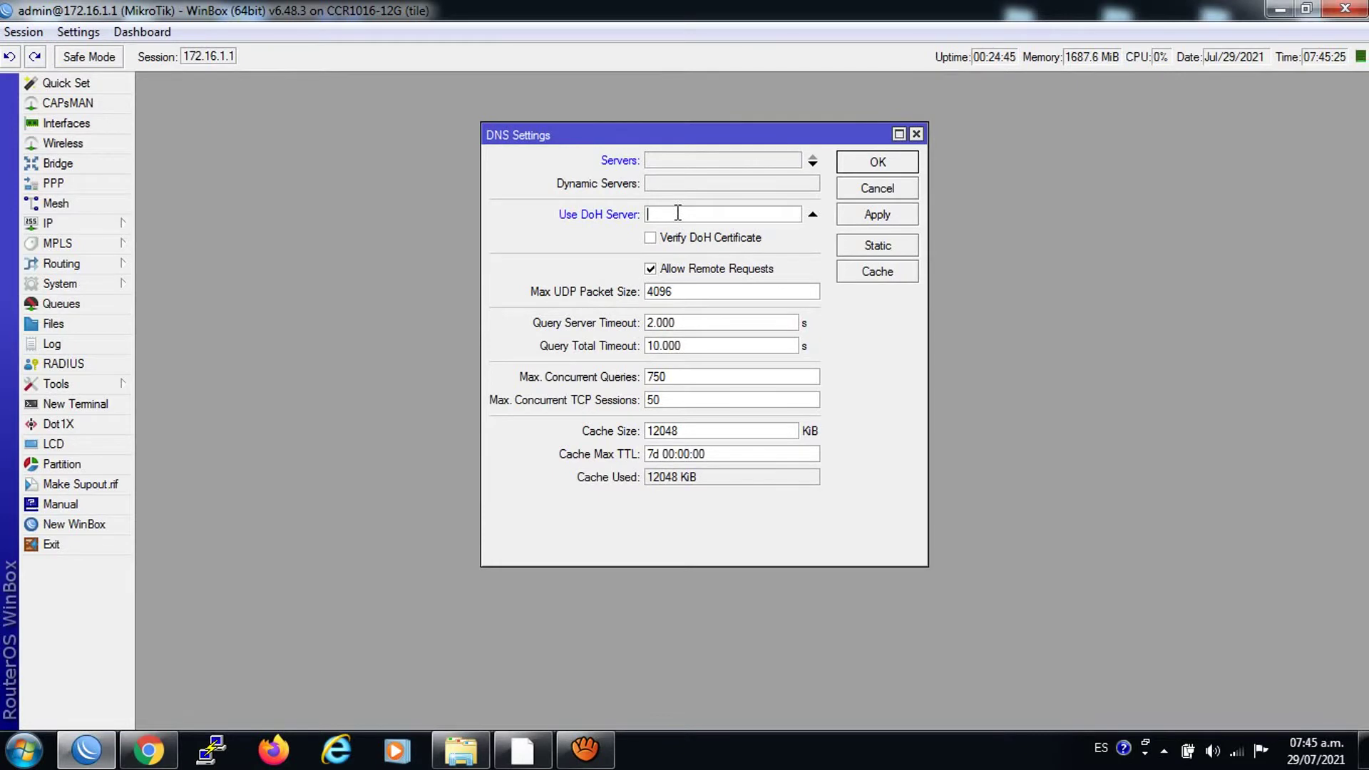
{"action": "right_click", "coordinate": [678, 214]}
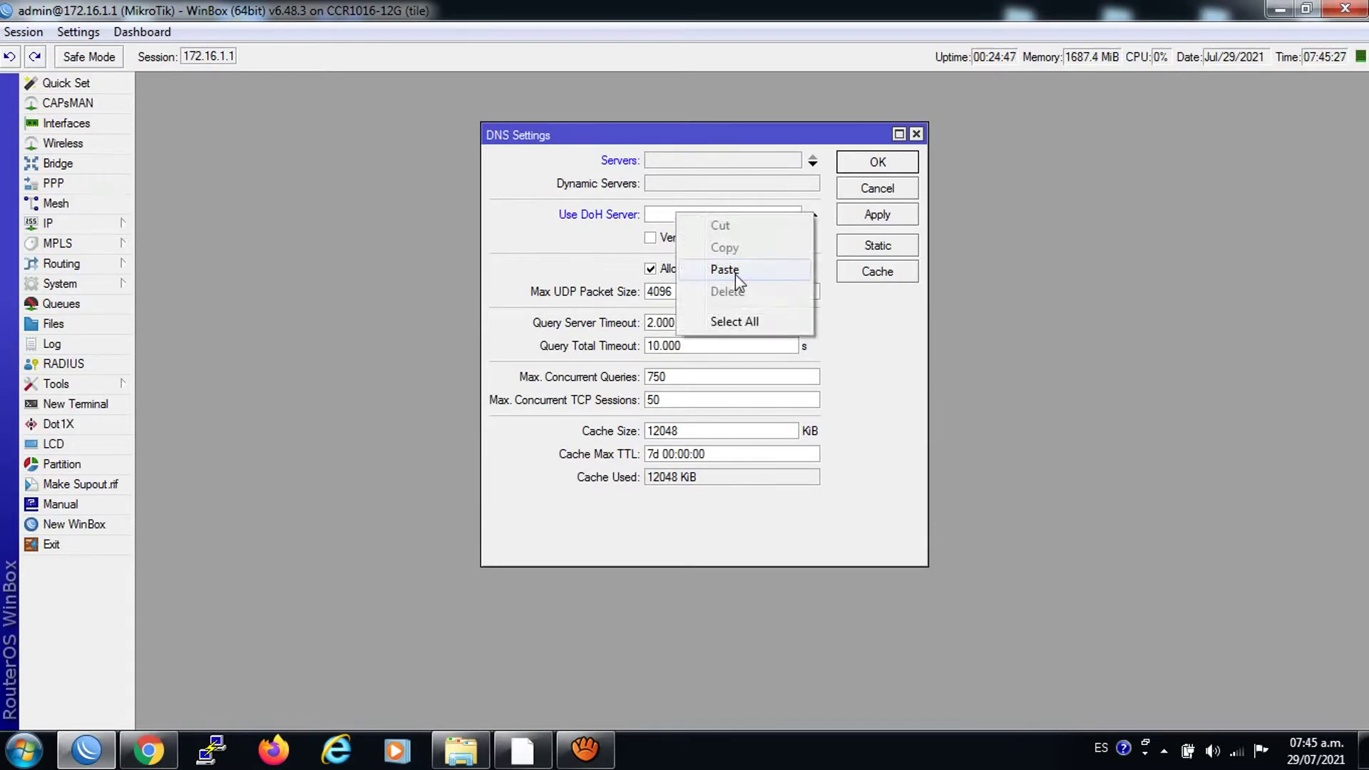
{"action": "left_click", "coordinate": [688, 265]}
{"action": "left_click", "coordinate": [649, 239]}
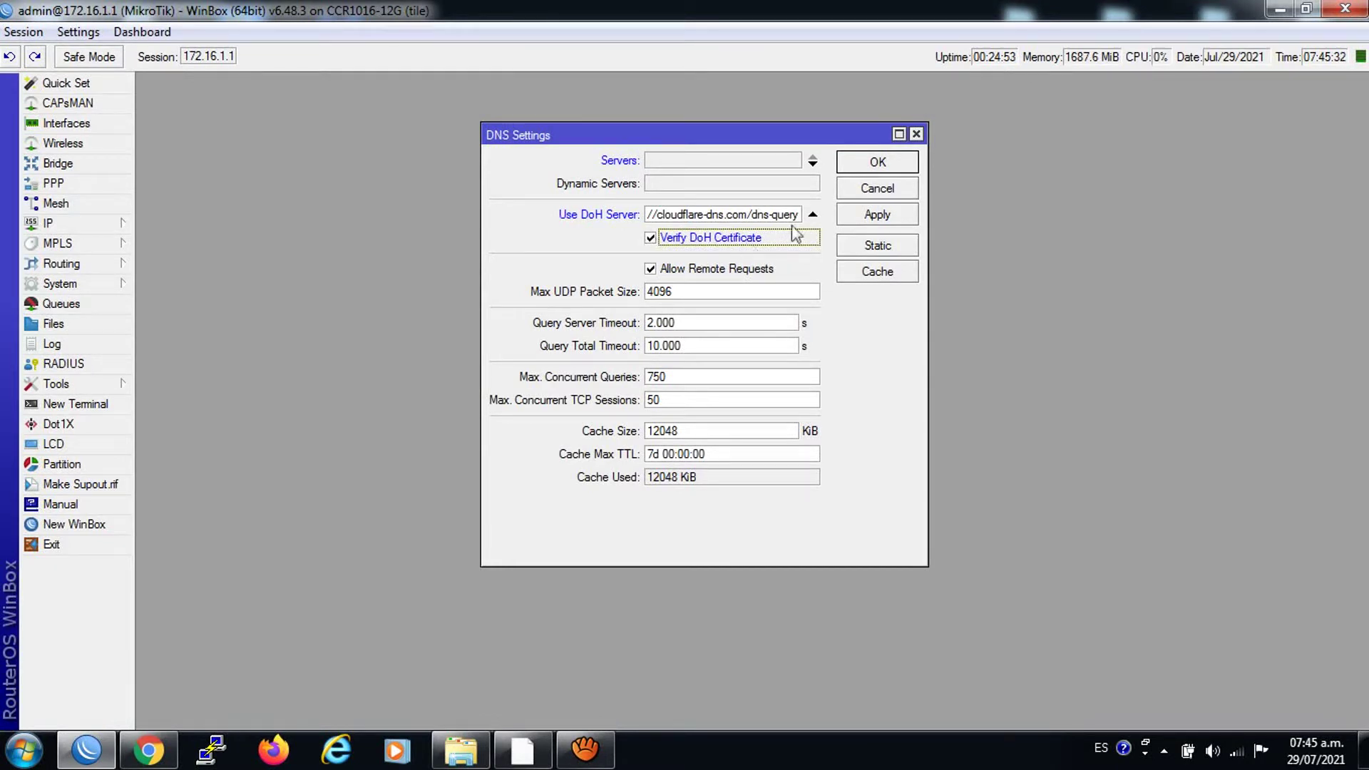
{"action": "left_click", "coordinate": [878, 216]}
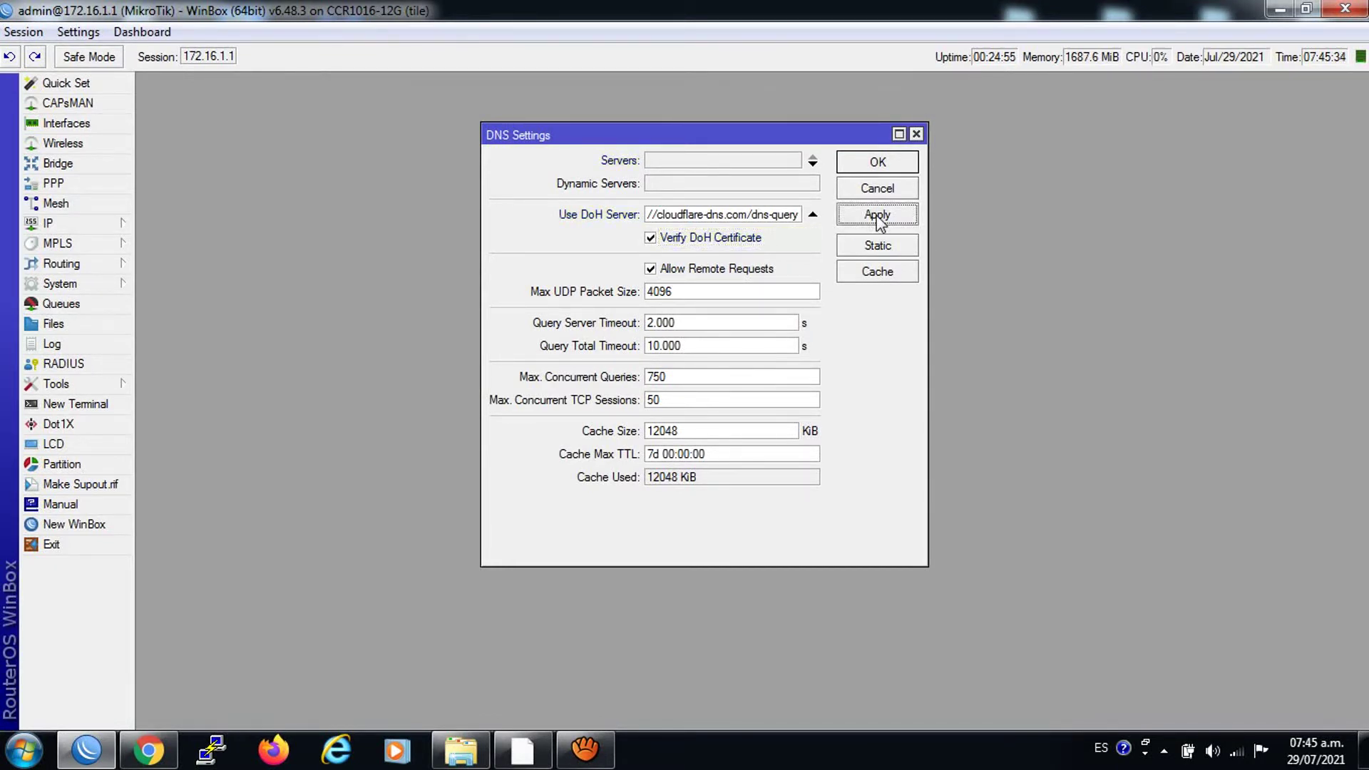
{"action": "left_click", "coordinate": [866, 163]}
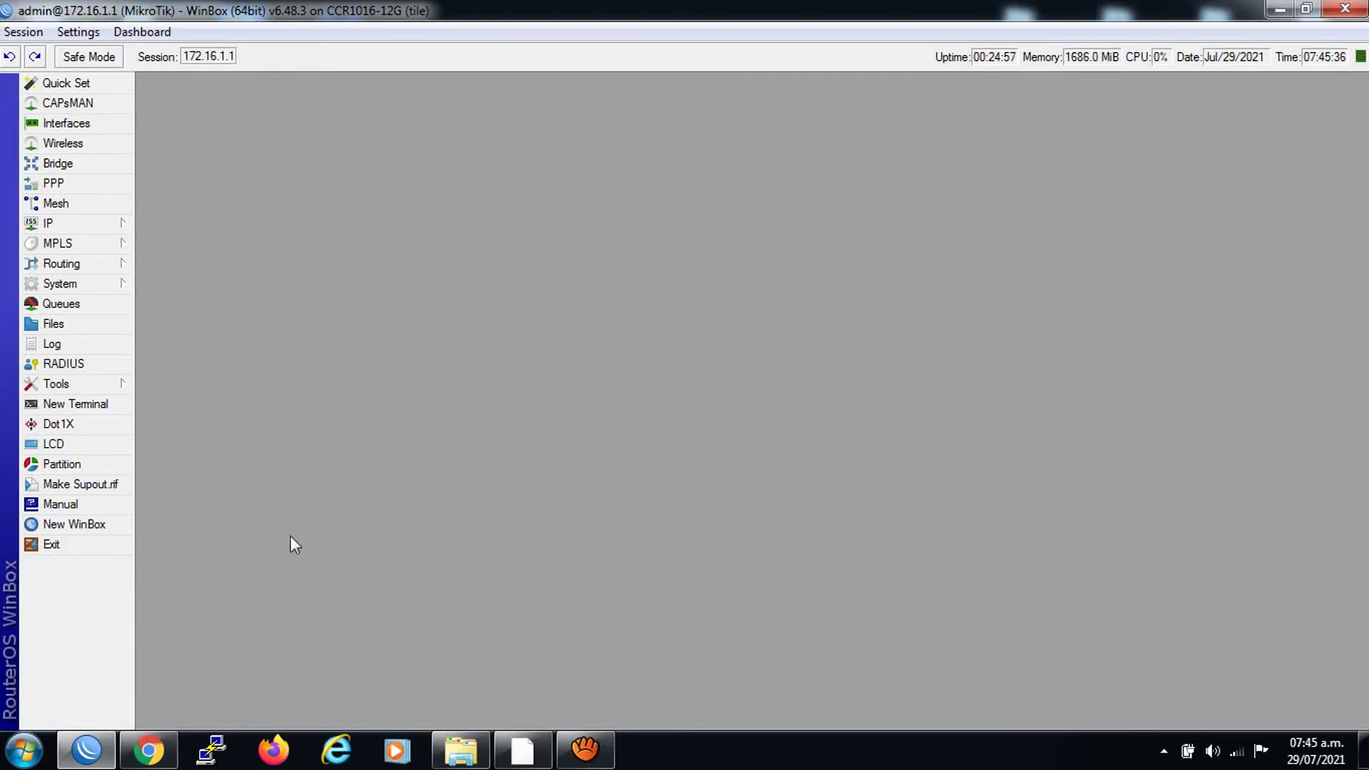
Switch to Chrome and open nperf.com/es/ in a new tab.
{"action": "left_click", "coordinate": [167, 740]}
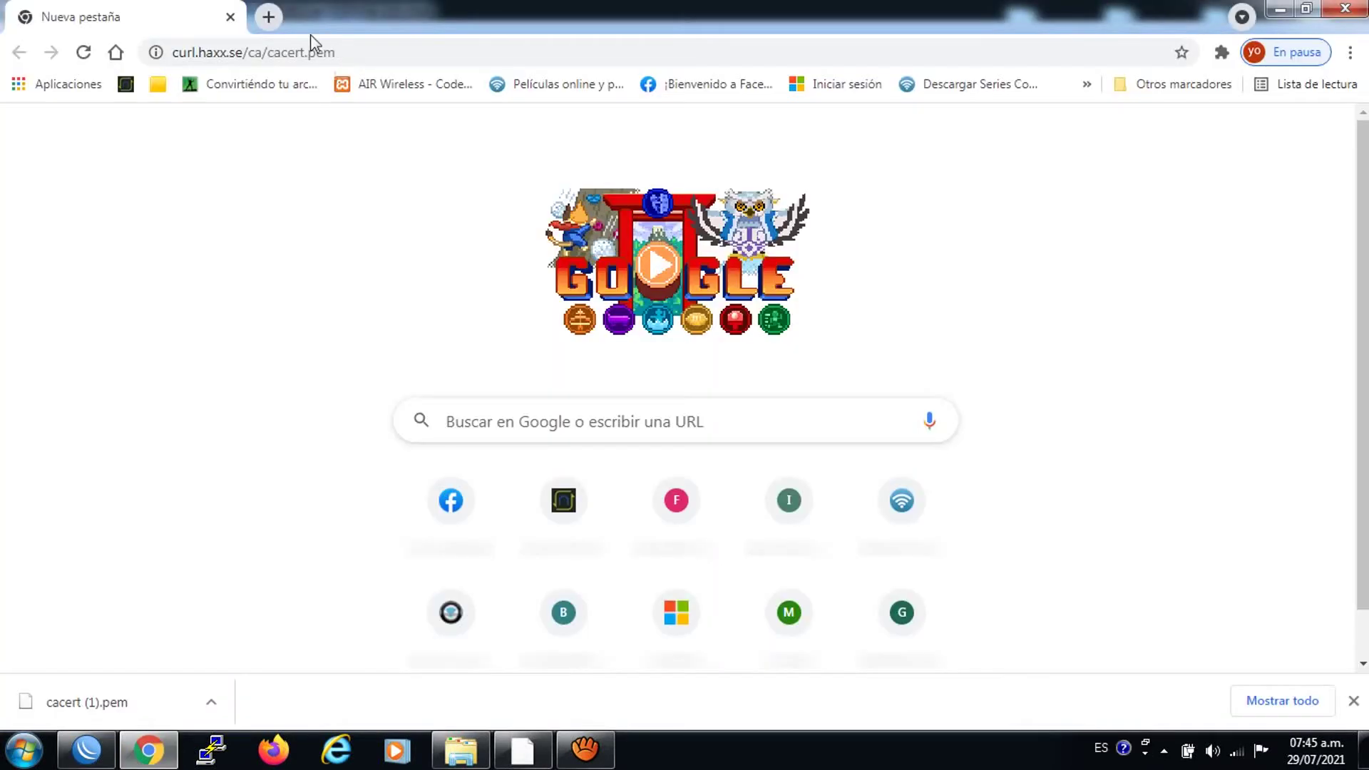
{"action": "left_click", "coordinate": [269, 17]}
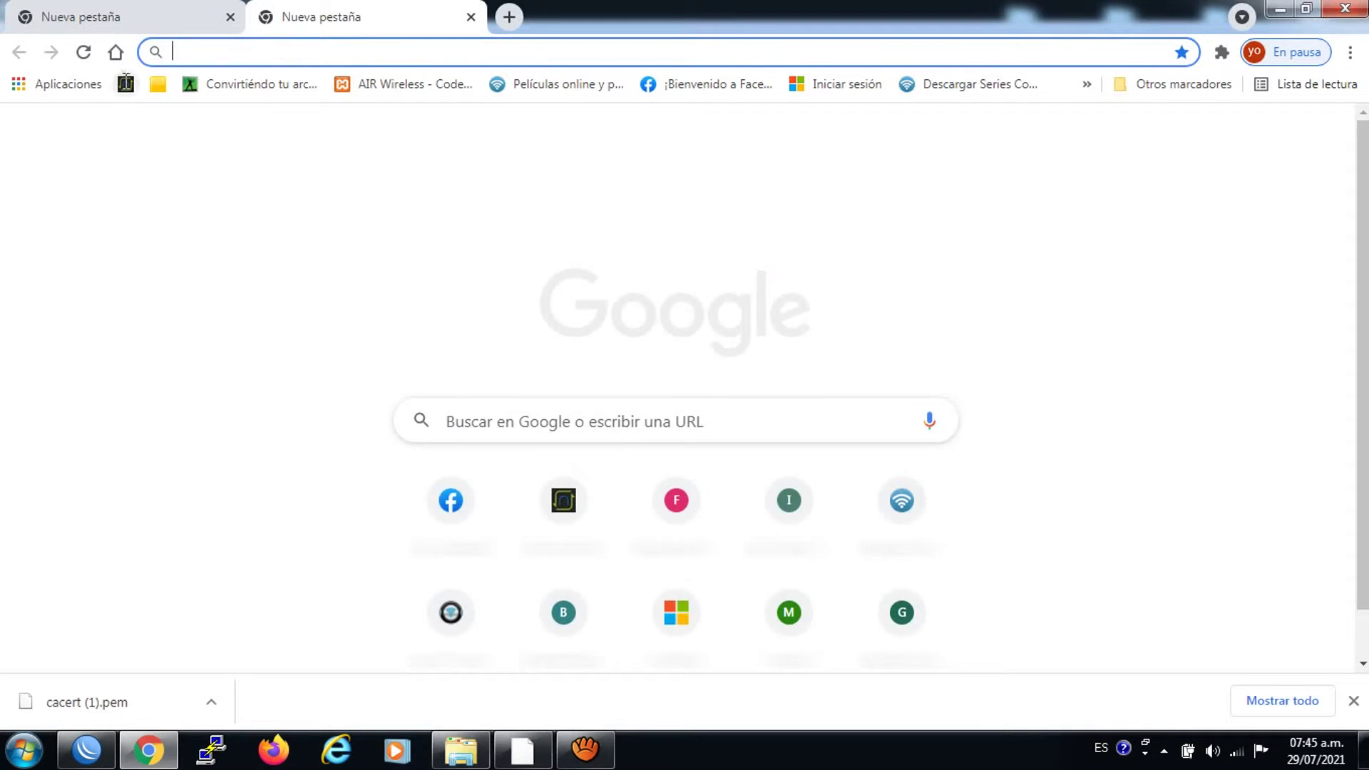
{"action": "type", "text": "nperf.com/es/"}
{"action": "key", "text": "Return"}
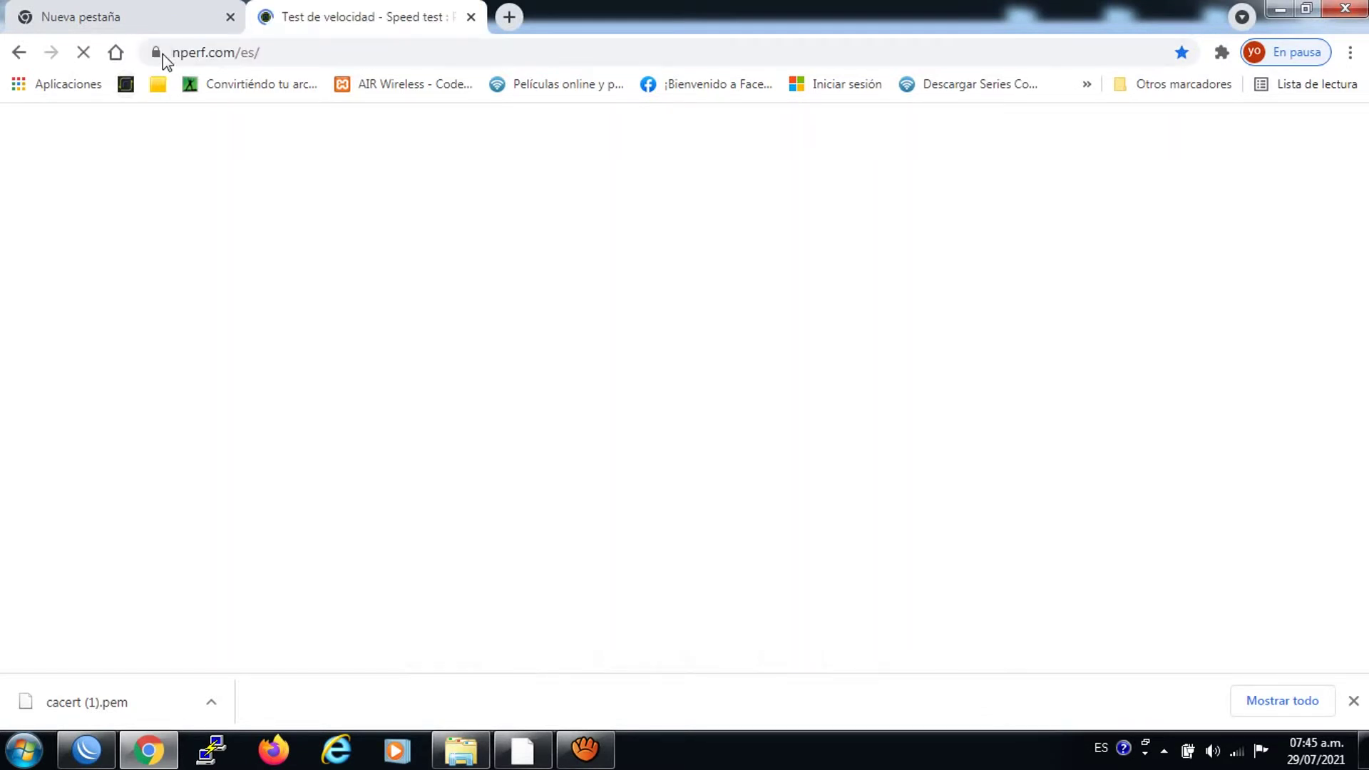
Open Facebook and YouTube in two more new tabs.
{"action": "left_click", "coordinate": [509, 17]}
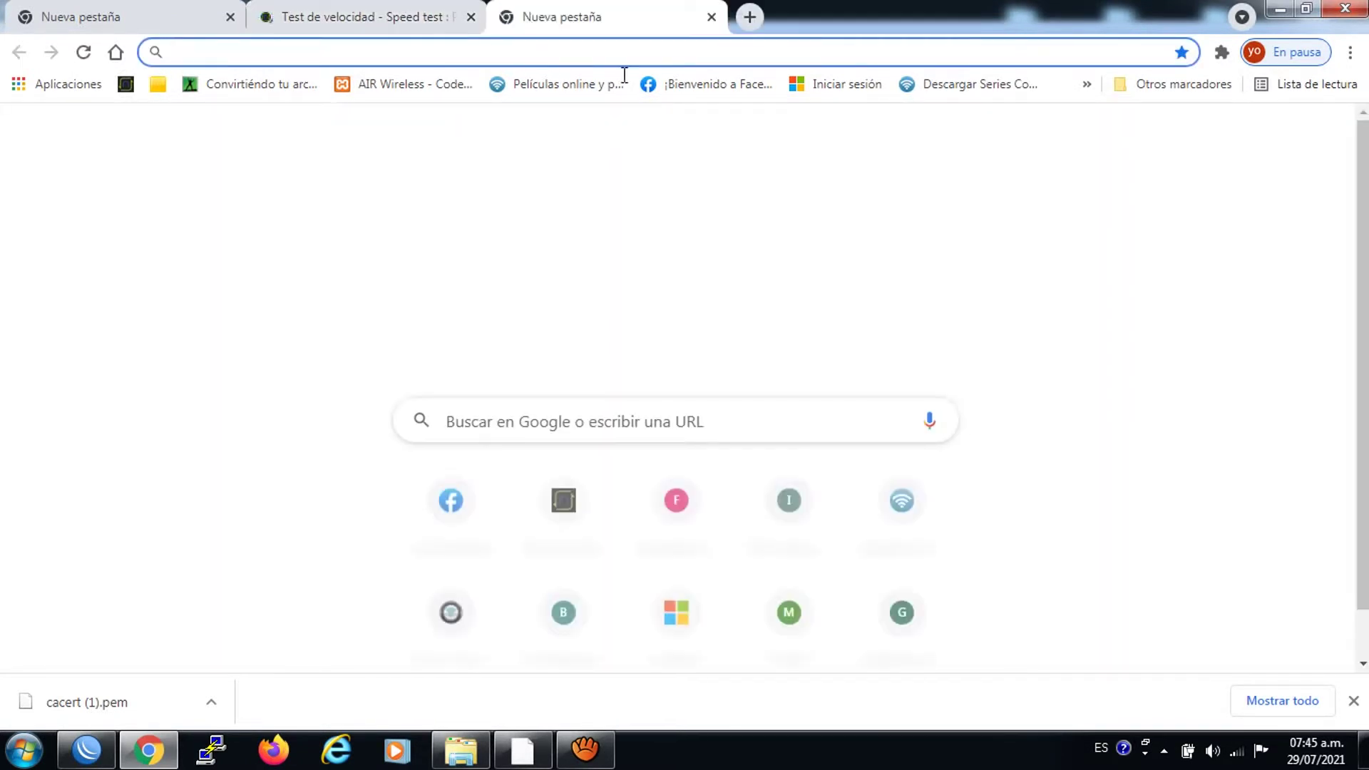
{"action": "left_click", "coordinate": [671, 86]}
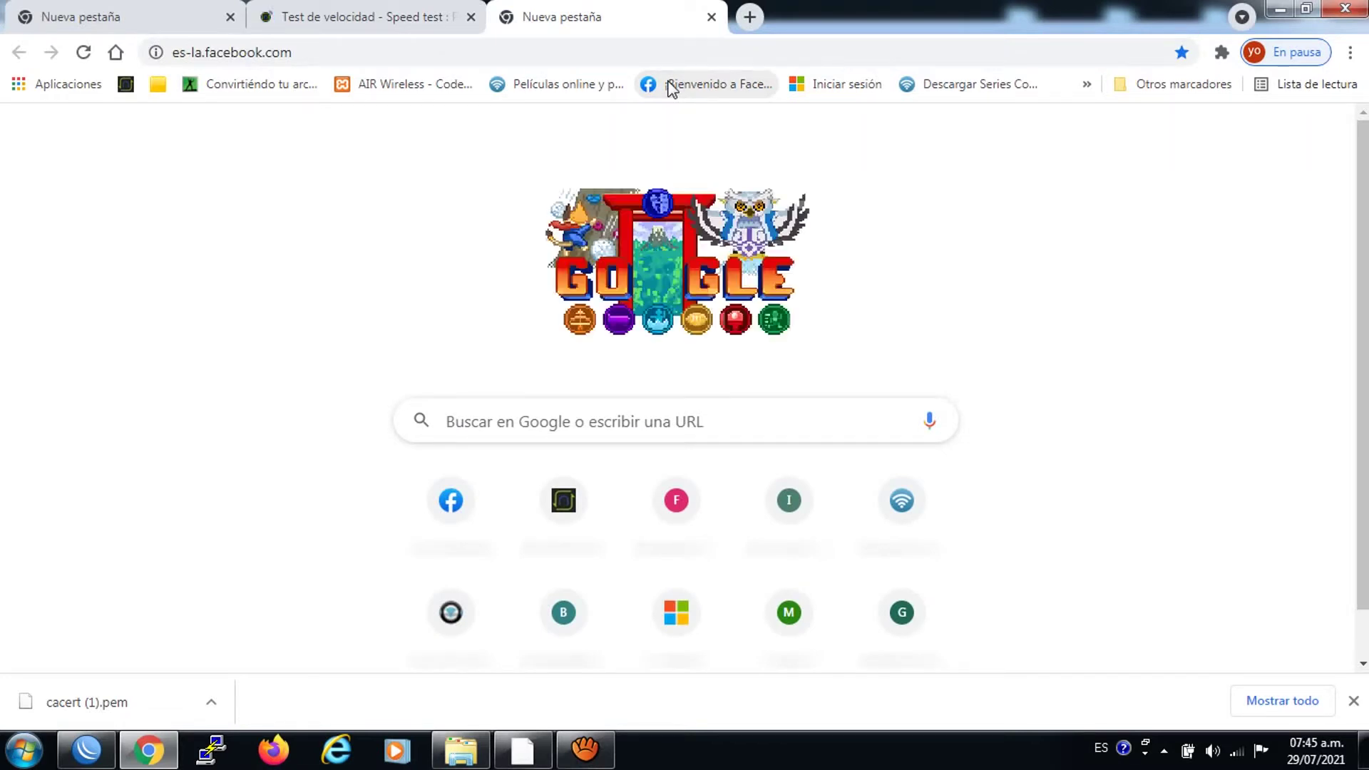
{"action": "left_click", "coordinate": [749, 16]}
{"action": "left_click", "coordinate": [67, 88]}
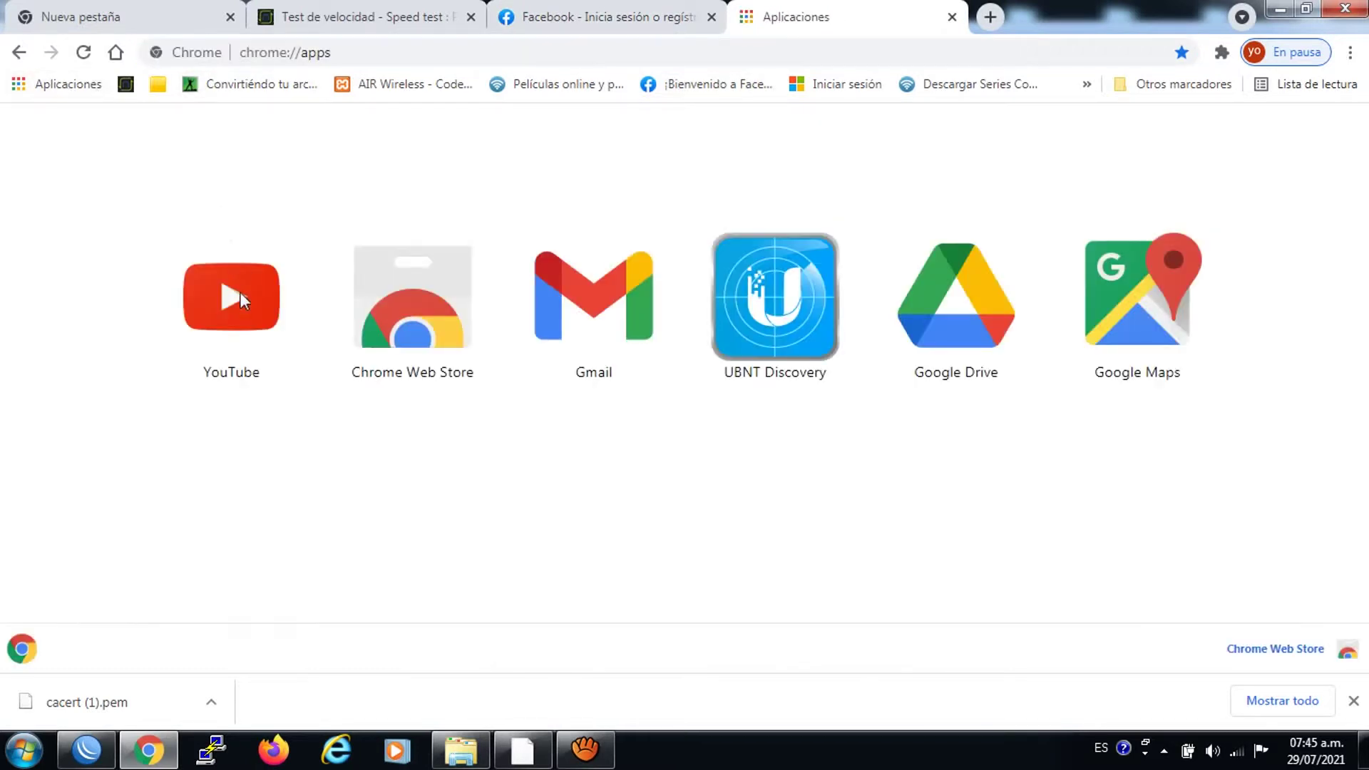
{"action": "left_click", "coordinate": [241, 298]}
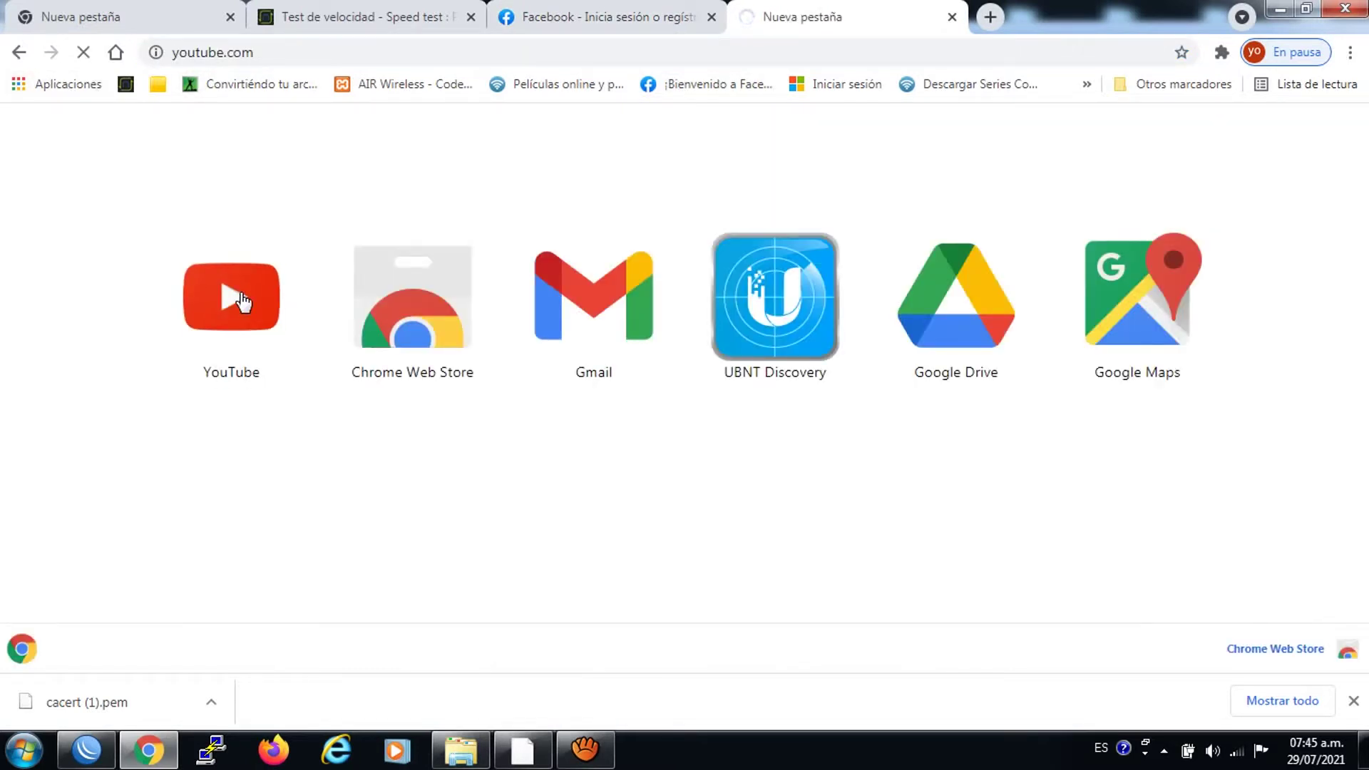
Check how the nPerf, Facebook and YouTube pages load, looking through the YouTube home page.
{"action": "left_click", "coordinate": [634, 12]}
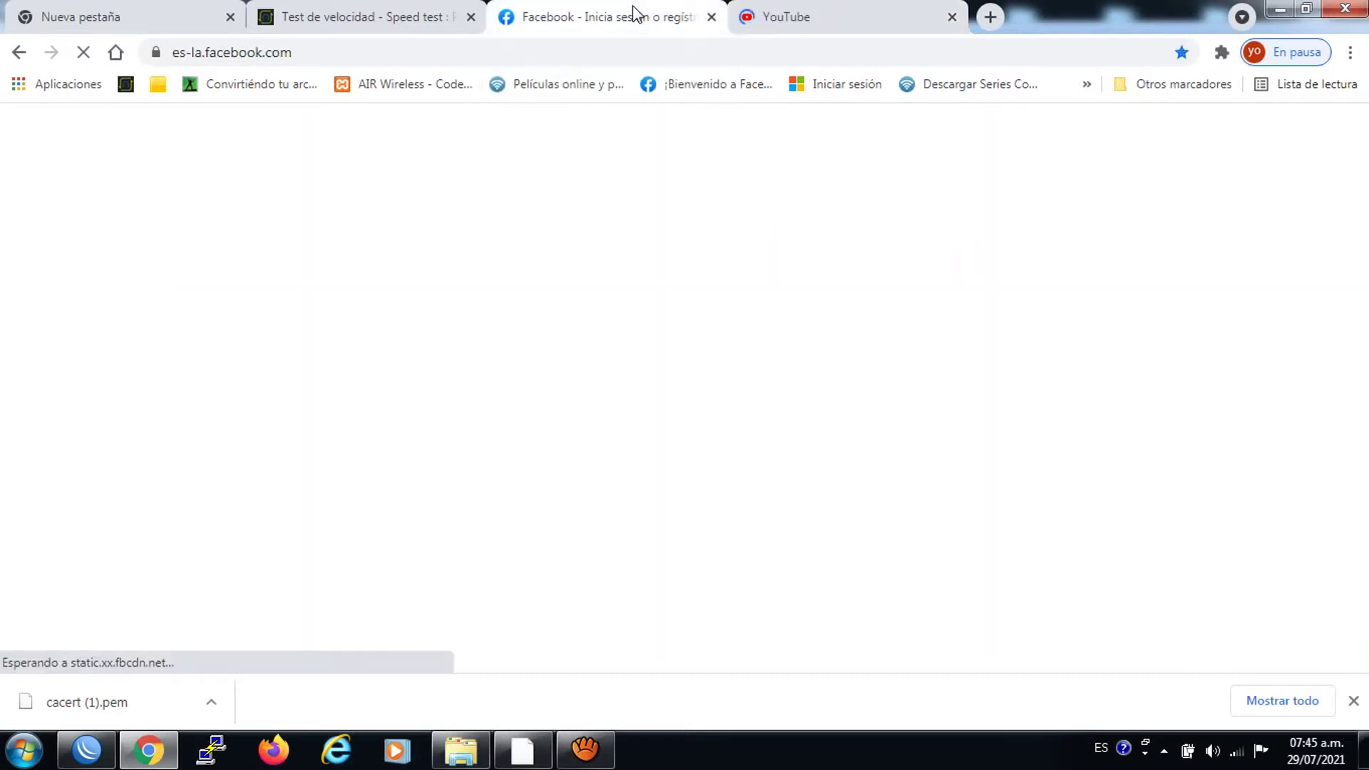
{"action": "left_click", "coordinate": [420, 11]}
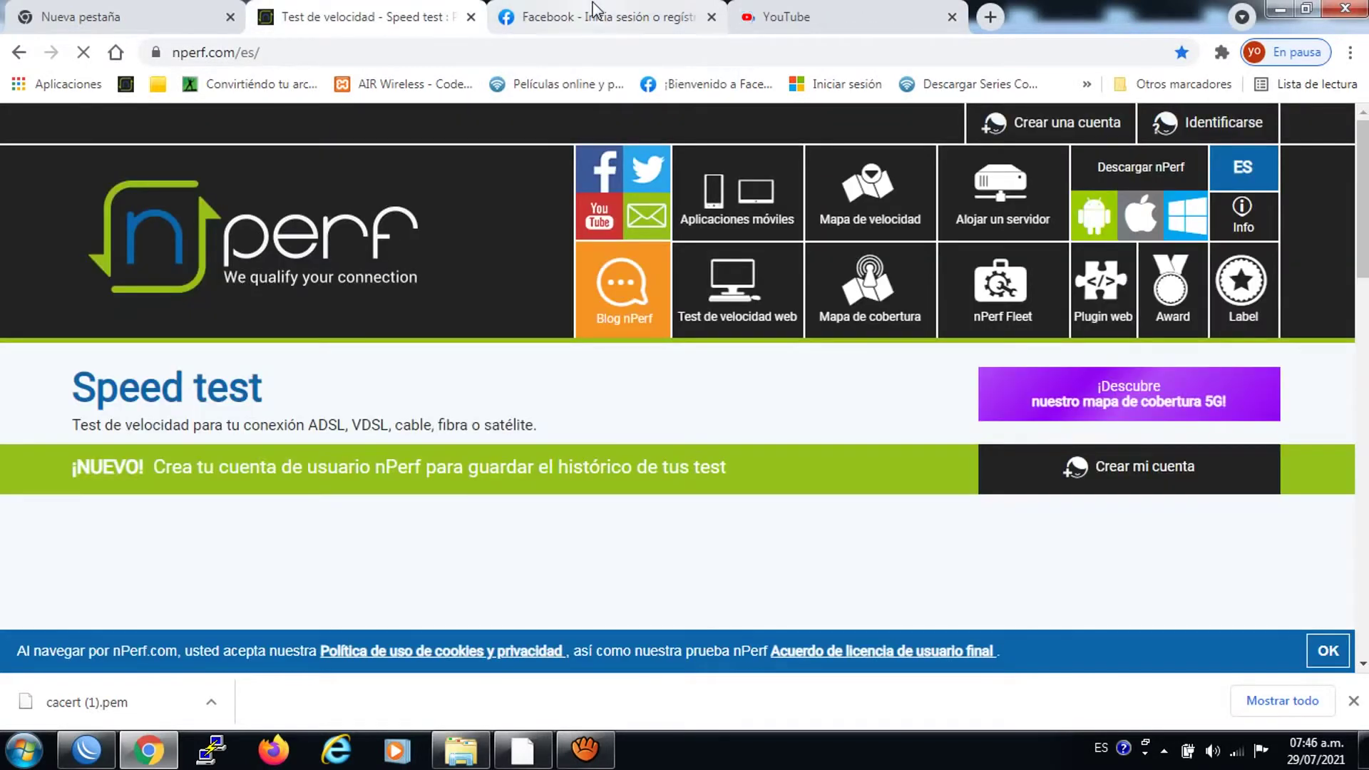
{"action": "left_click", "coordinate": [592, 9]}
{"action": "left_click", "coordinate": [848, 9]}
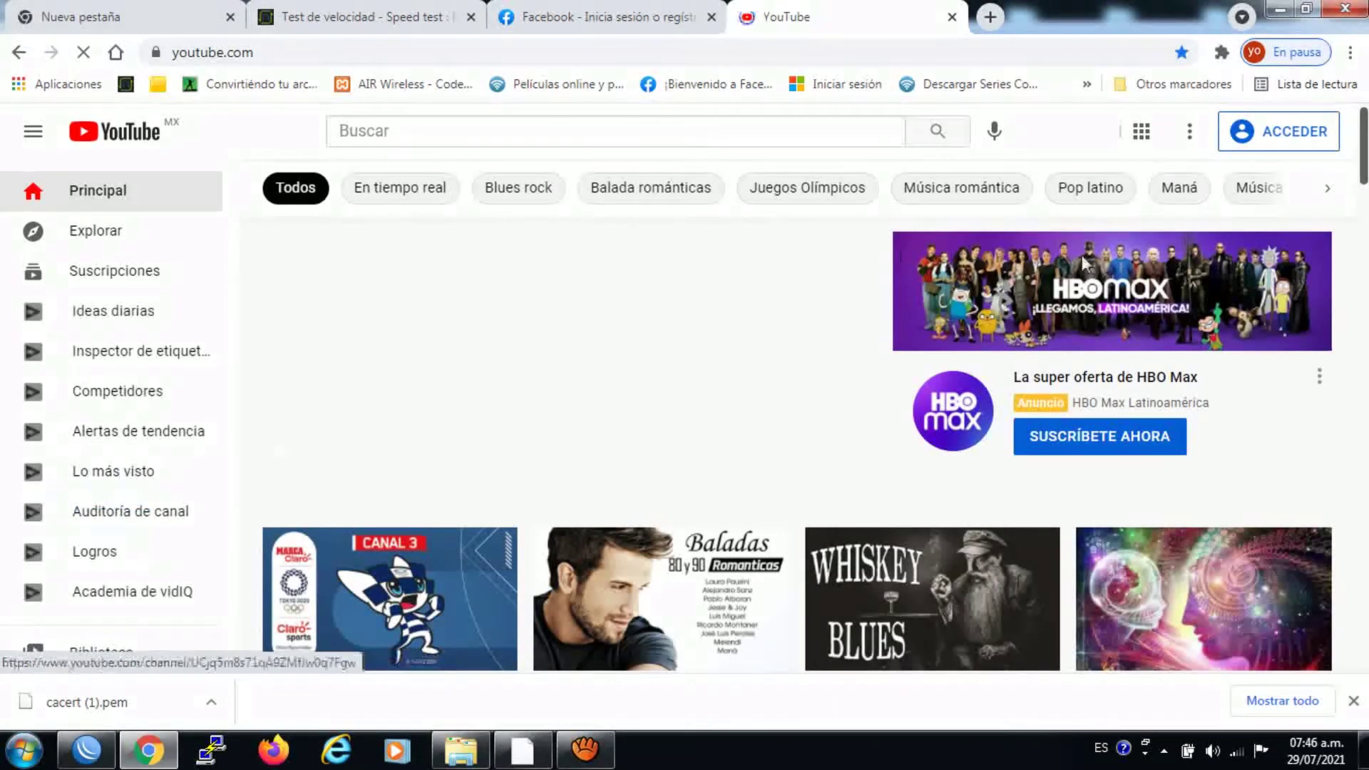
{"action": "scroll", "coordinate": [1364, 235], "scroll_direction": "down", "scroll_amount": 8}
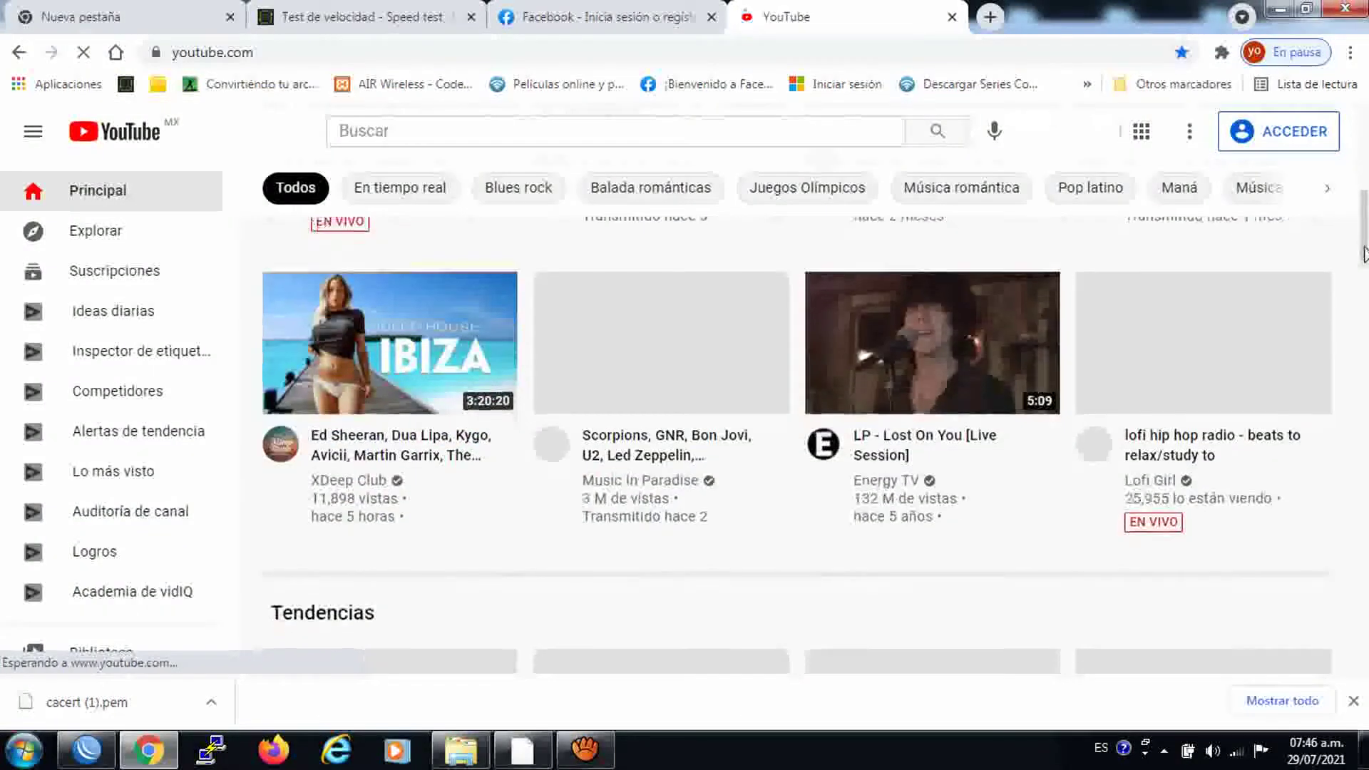
{"action": "scroll", "coordinate": [1364, 257], "scroll_direction": "up", "scroll_amount": 8}
{"action": "left_click", "coordinate": [590, 16]}
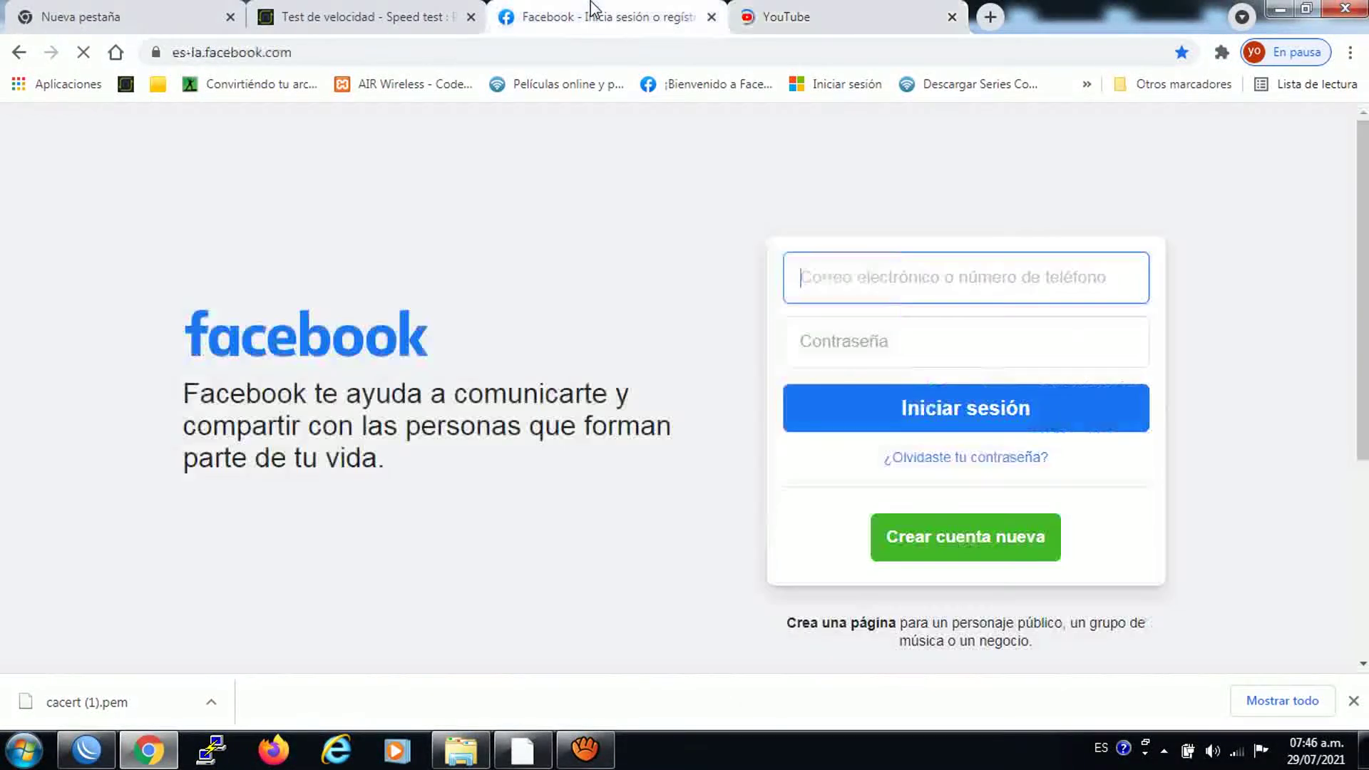
{"action": "left_click", "coordinate": [745, 14]}
{"action": "left_click", "coordinate": [646, 14]}
{"action": "left_click", "coordinate": [738, 10]}
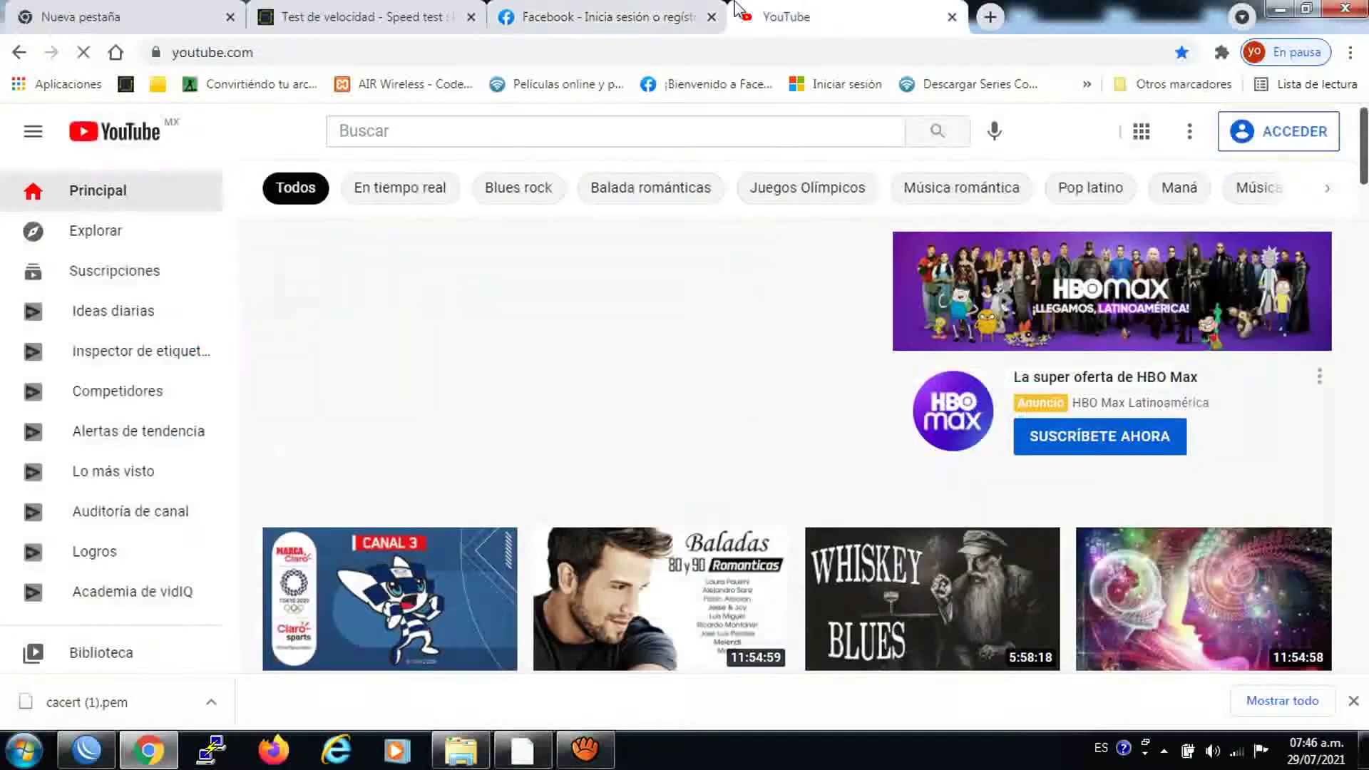
{"action": "left_click", "coordinate": [660, 11]}
{"action": "left_click", "coordinate": [746, 11]}
{"action": "left_click", "coordinate": [620, 11]}
{"action": "left_click", "coordinate": [784, 10]}
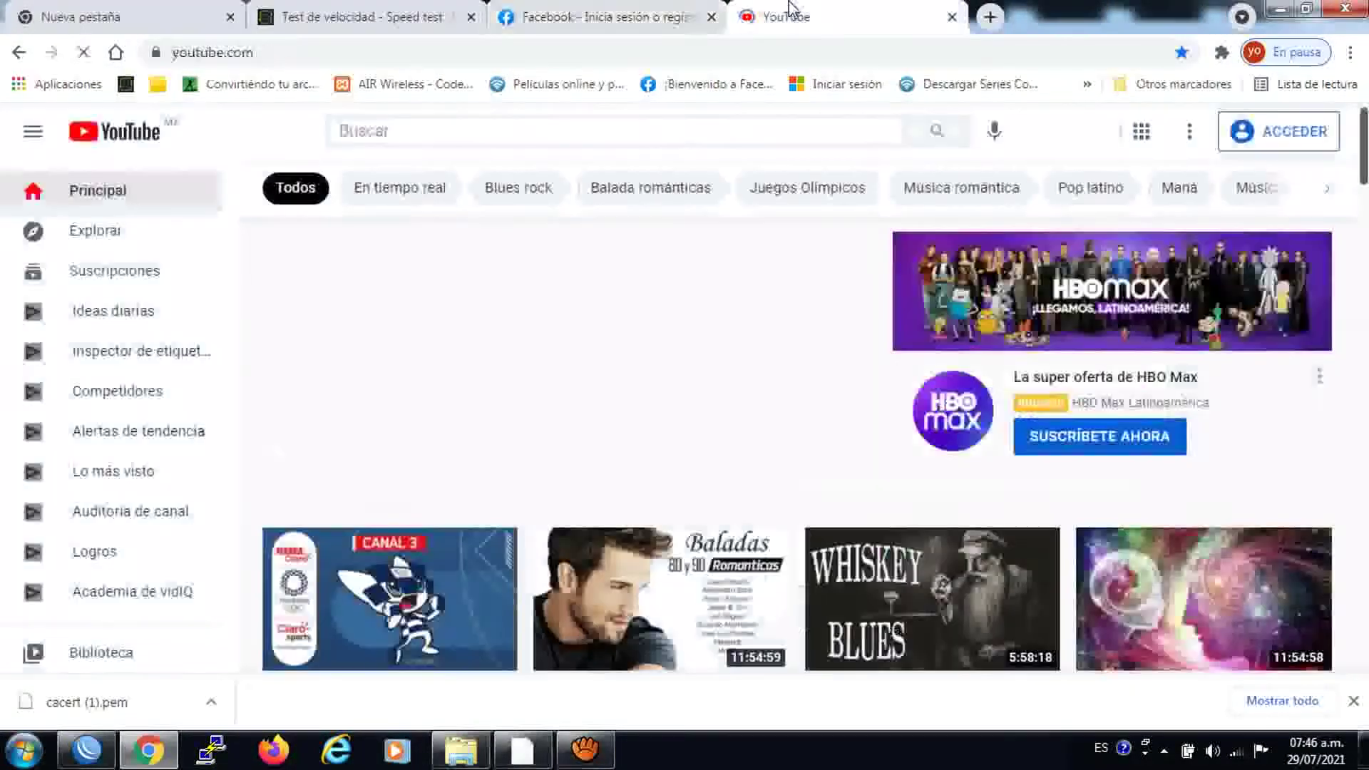
View the computer's current wireless connection, then try the login.live.com sign-in page in a new tab and close that tab.
{"action": "left_click", "coordinate": [1241, 755]}
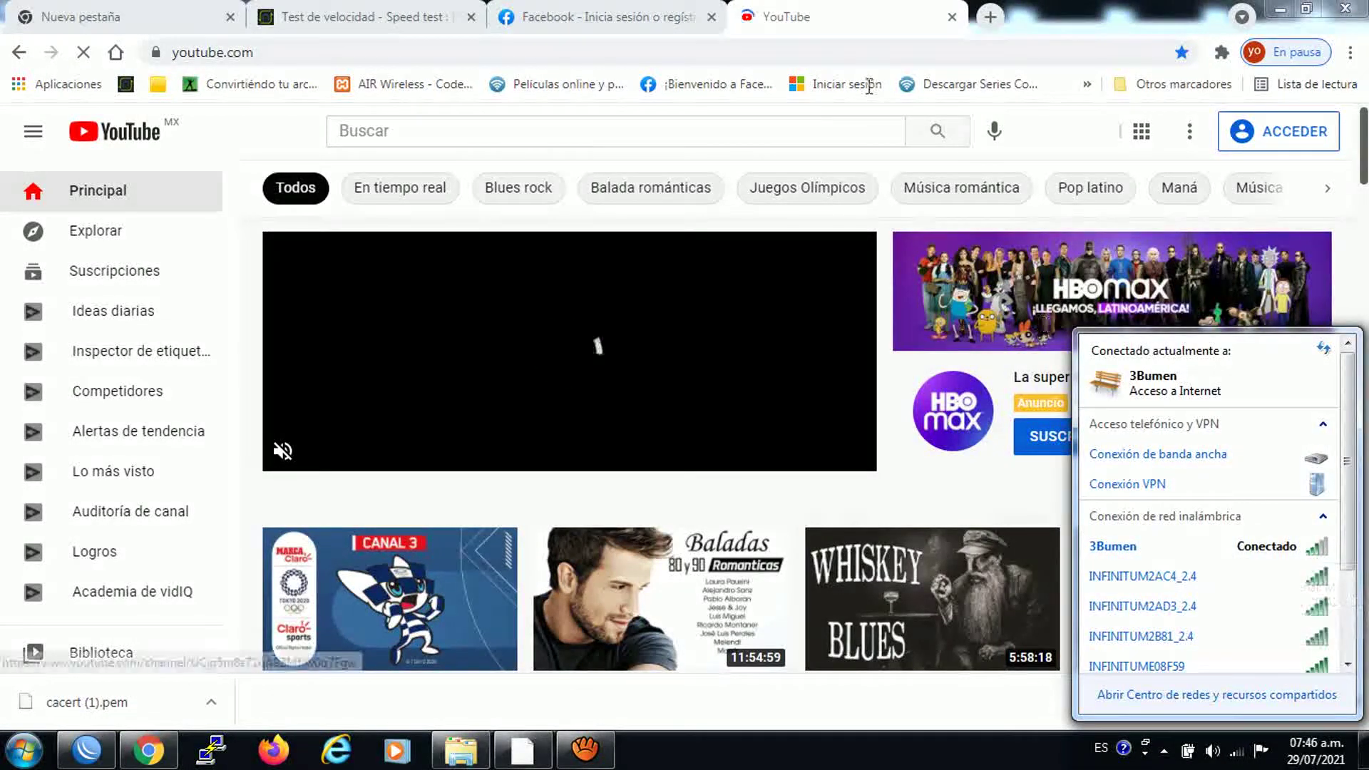
{"action": "left_click", "coordinate": [991, 17]}
{"action": "left_click", "coordinate": [818, 84]}
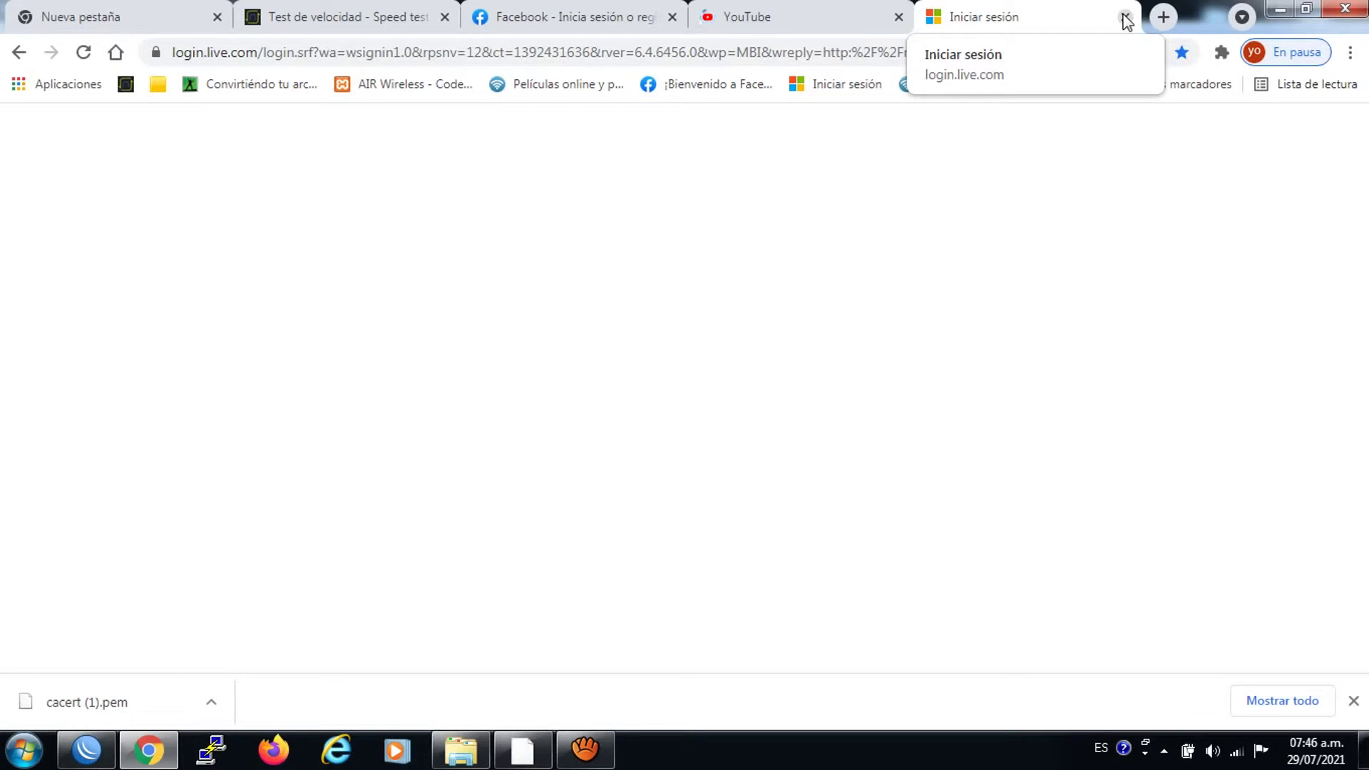
{"action": "left_click", "coordinate": [826, 11]}
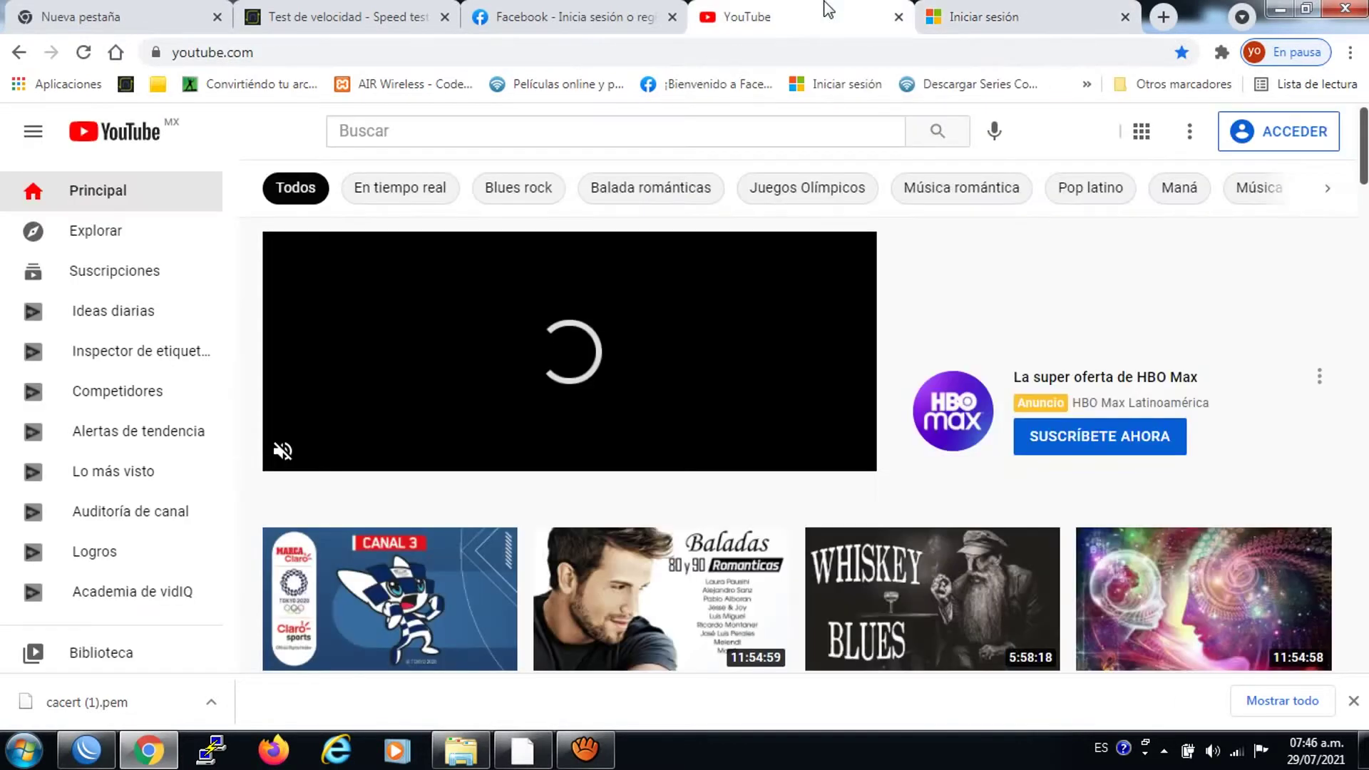
{"action": "middle_click", "coordinate": [981, 8]}
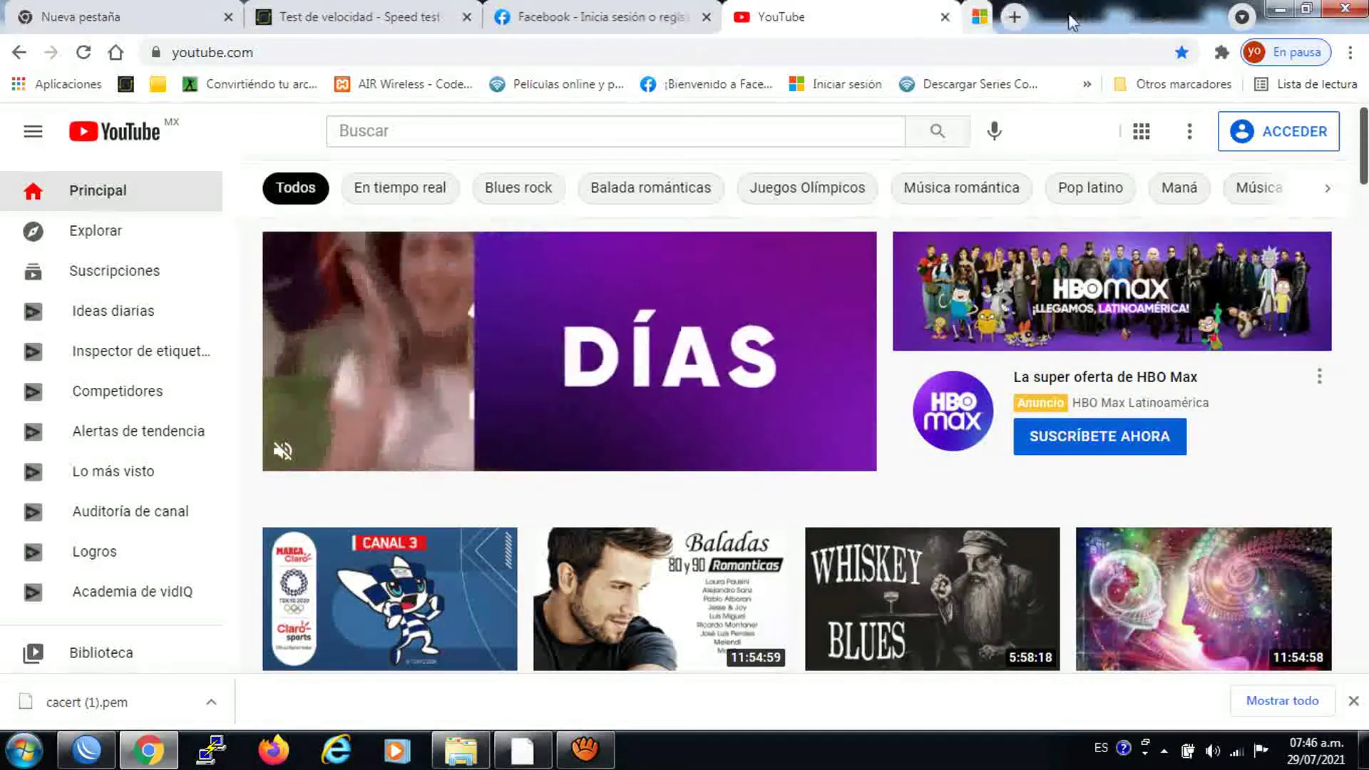
Recheck the loaded Facebook, nPerf and YouTube pages.
{"action": "left_click", "coordinate": [637, 9]}
{"action": "left_click", "coordinate": [370, 16]}
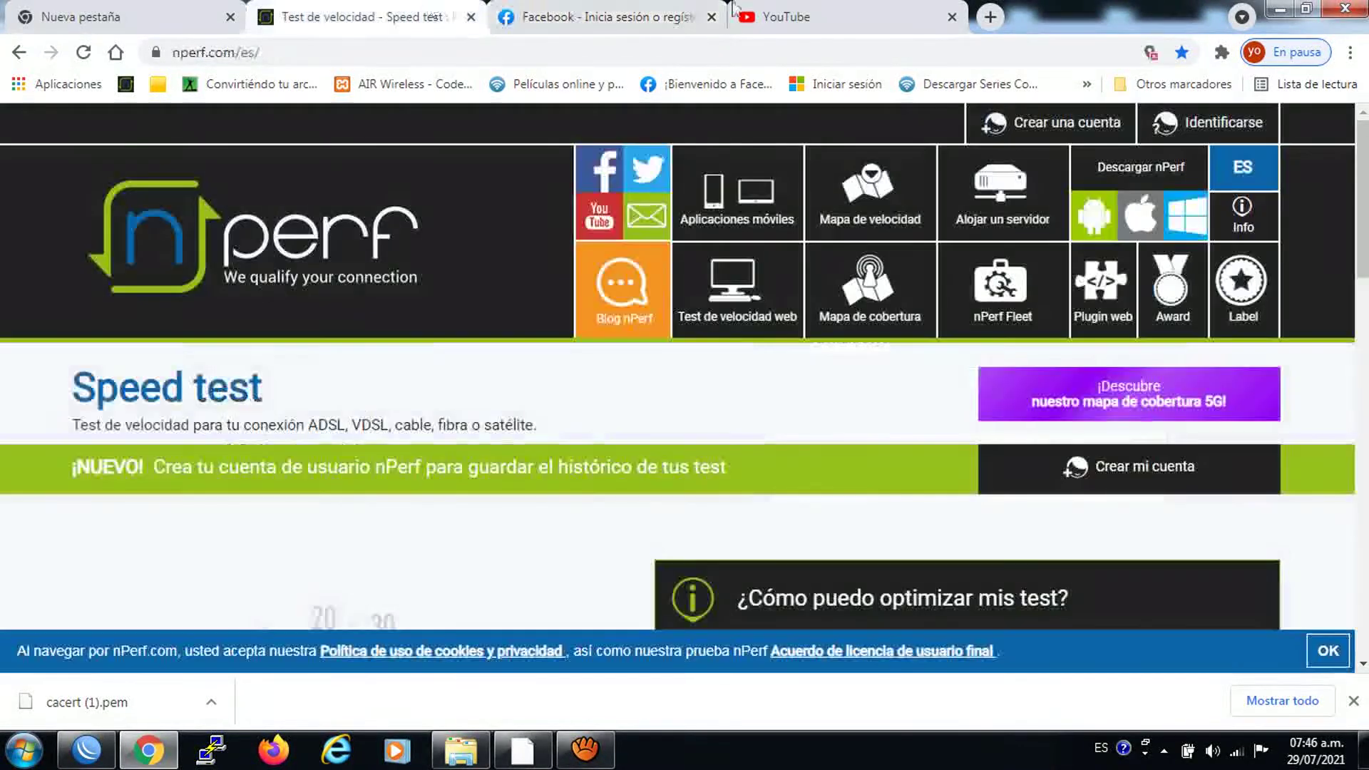
{"action": "left_click", "coordinate": [784, 16]}
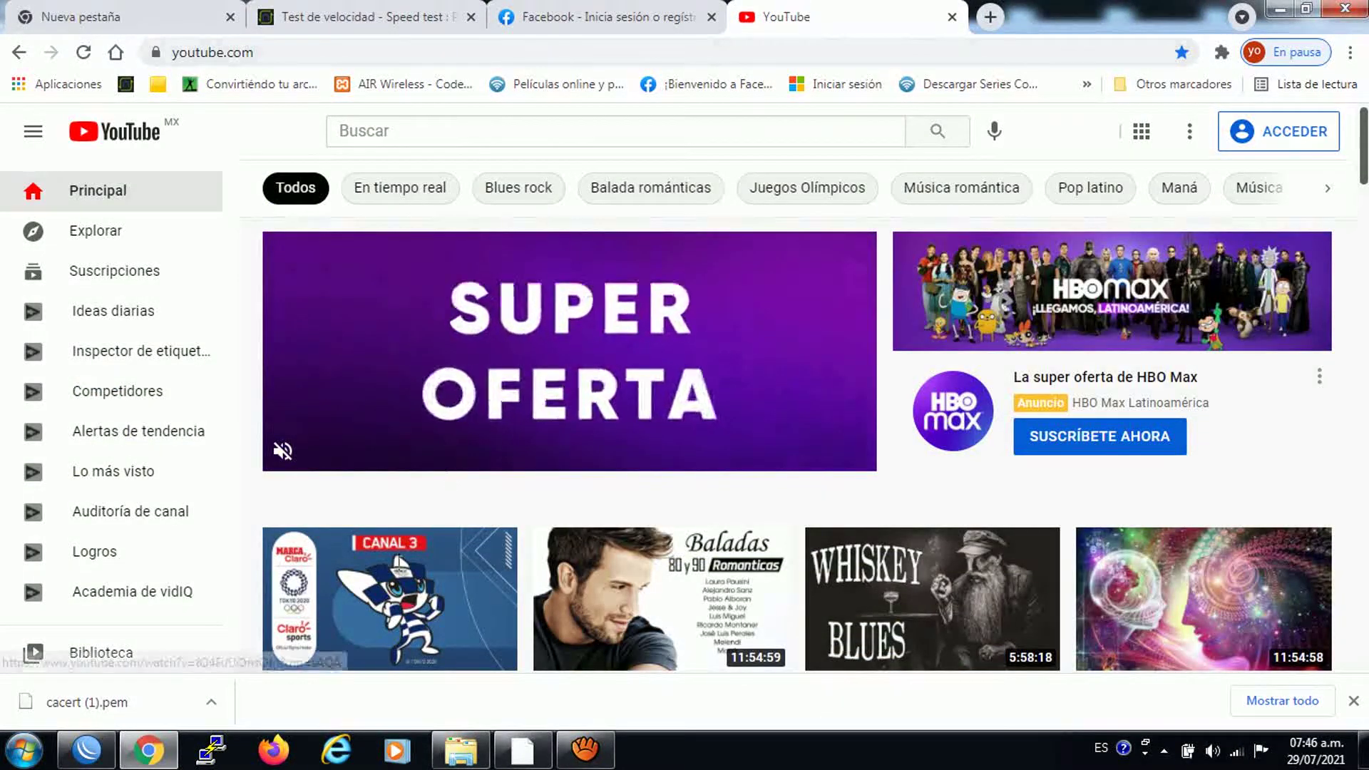
{"action": "left_click", "coordinate": [524, 747]}
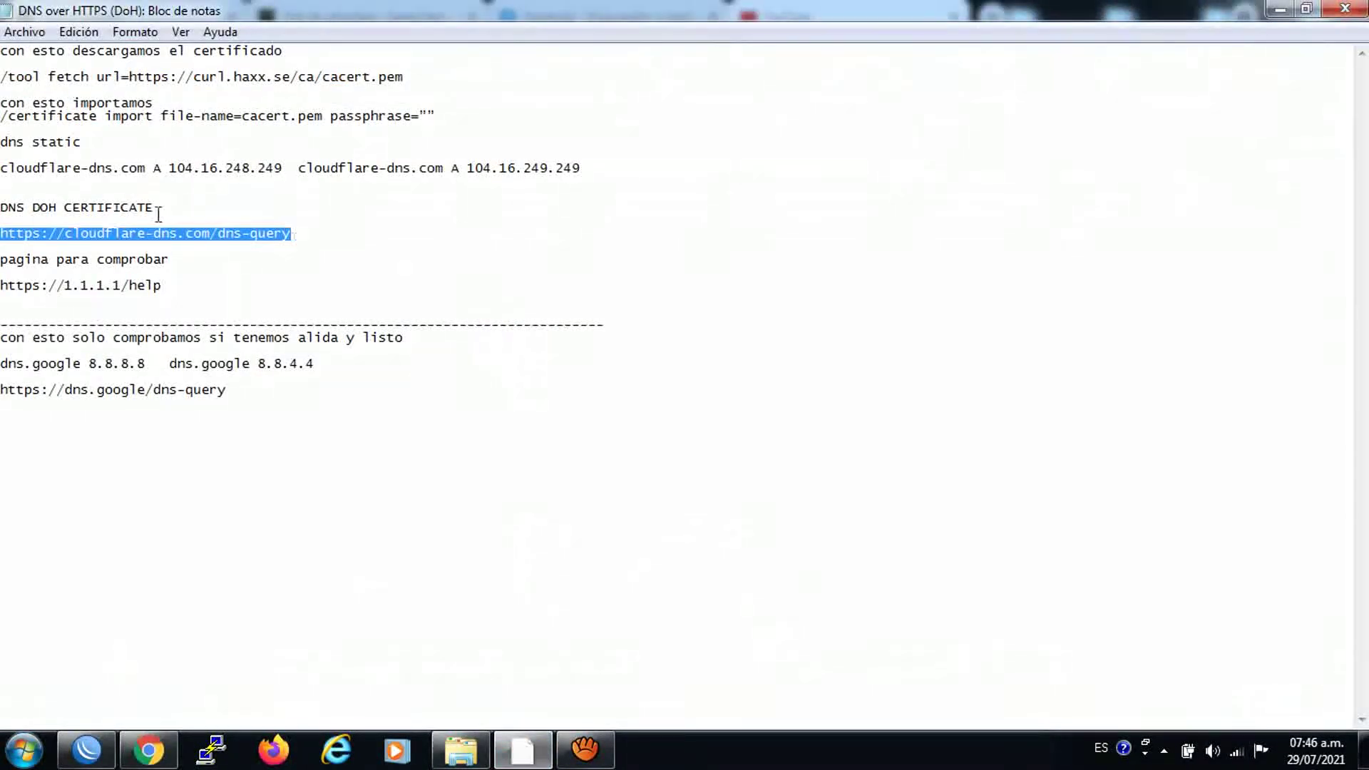
{"action": "left_click_drag", "start_coordinate": [2, 287], "coordinate": [160, 286]}
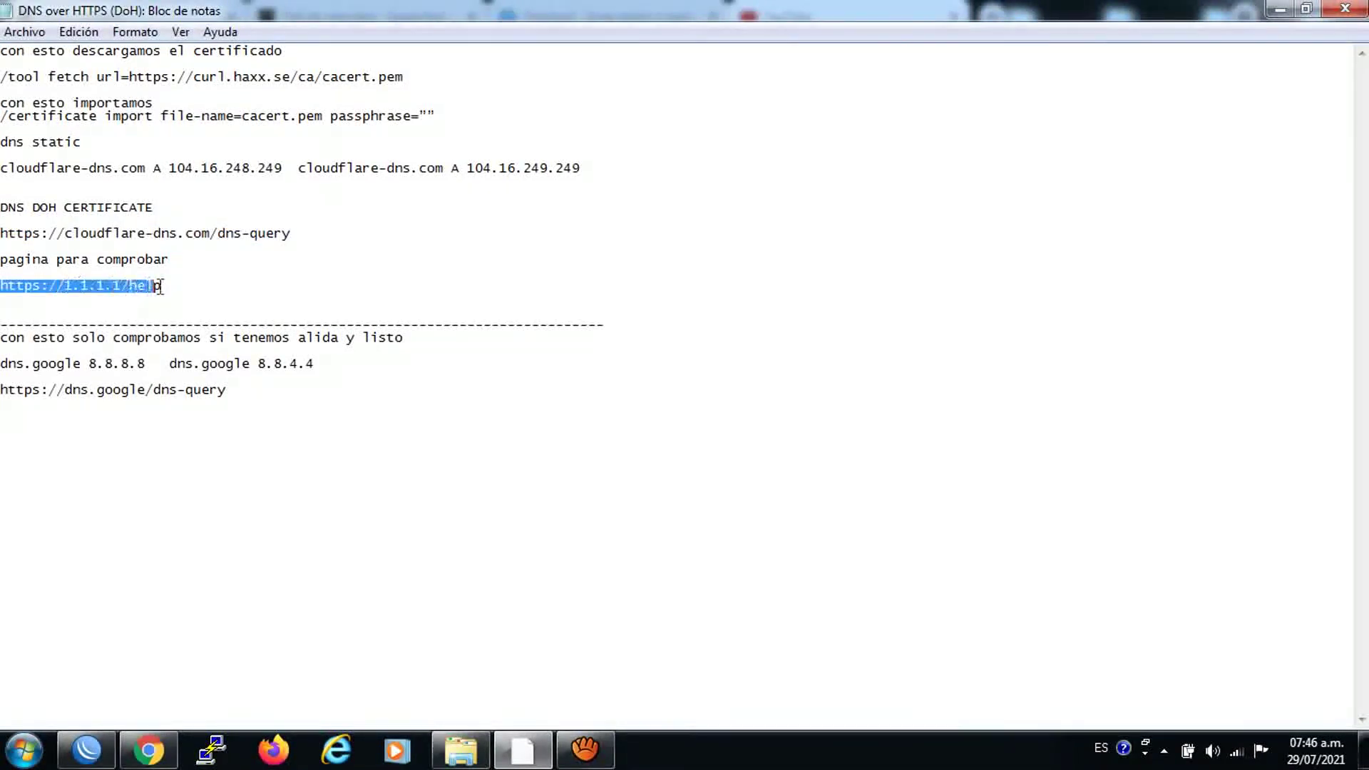
{"action": "right_click", "coordinate": [117, 289]}
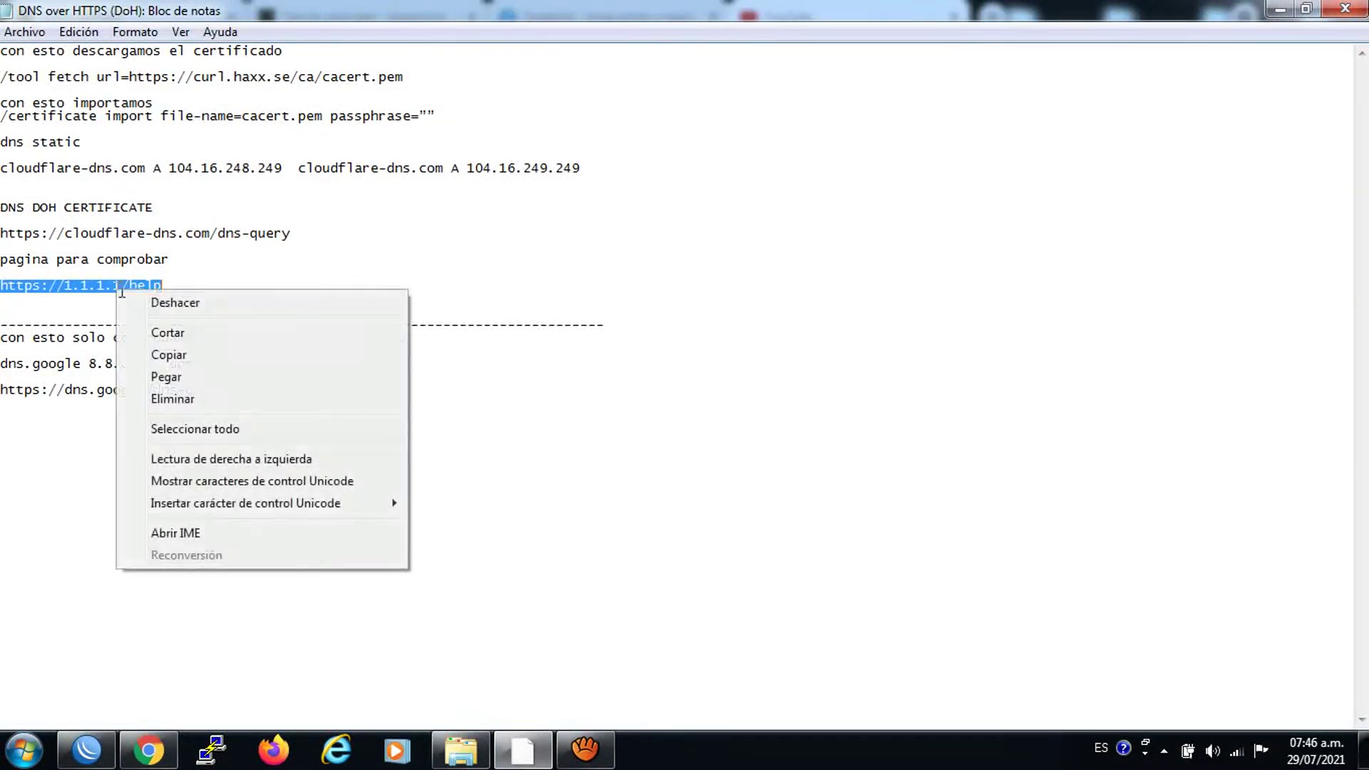
{"action": "left_click", "coordinate": [173, 356]}
{"action": "left_click", "coordinate": [148, 748]}
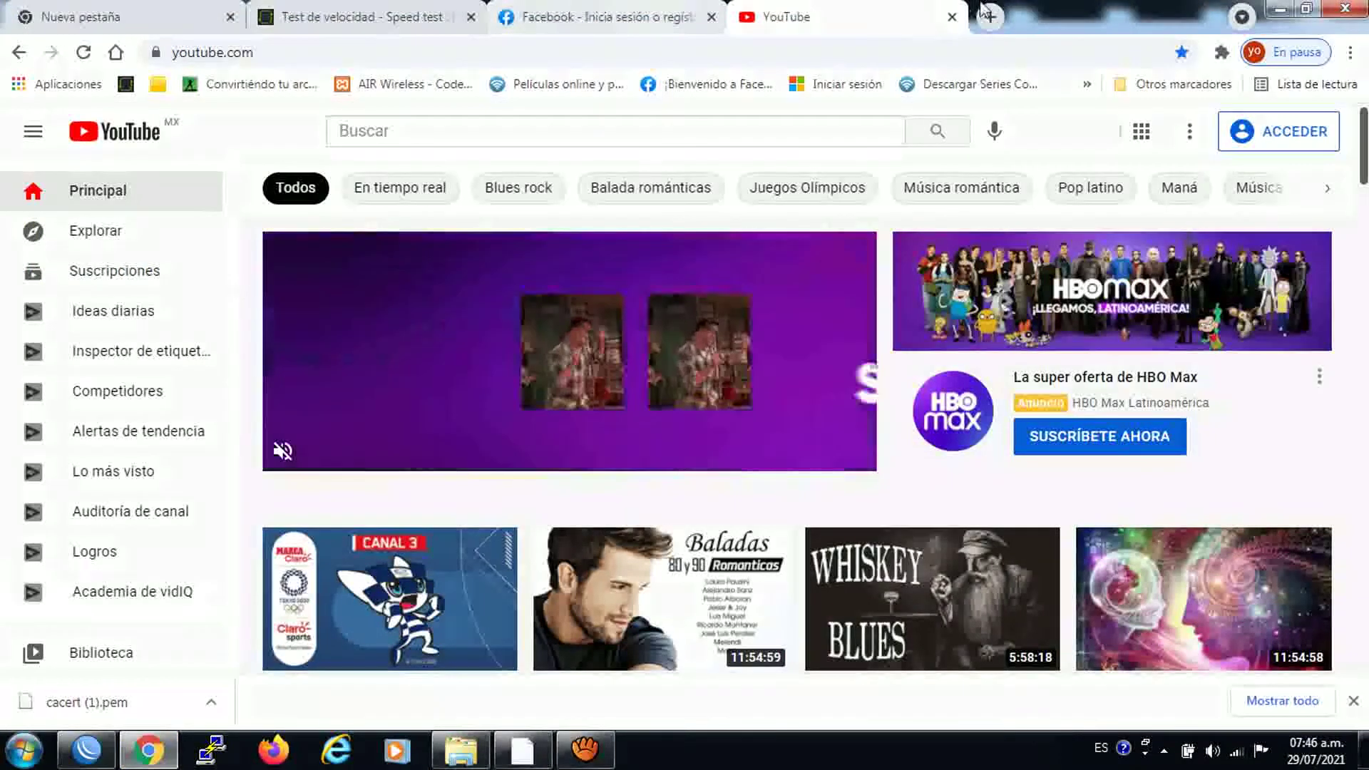
{"action": "left_click", "coordinate": [989, 16]}
{"action": "right_click", "coordinate": [867, 47]}
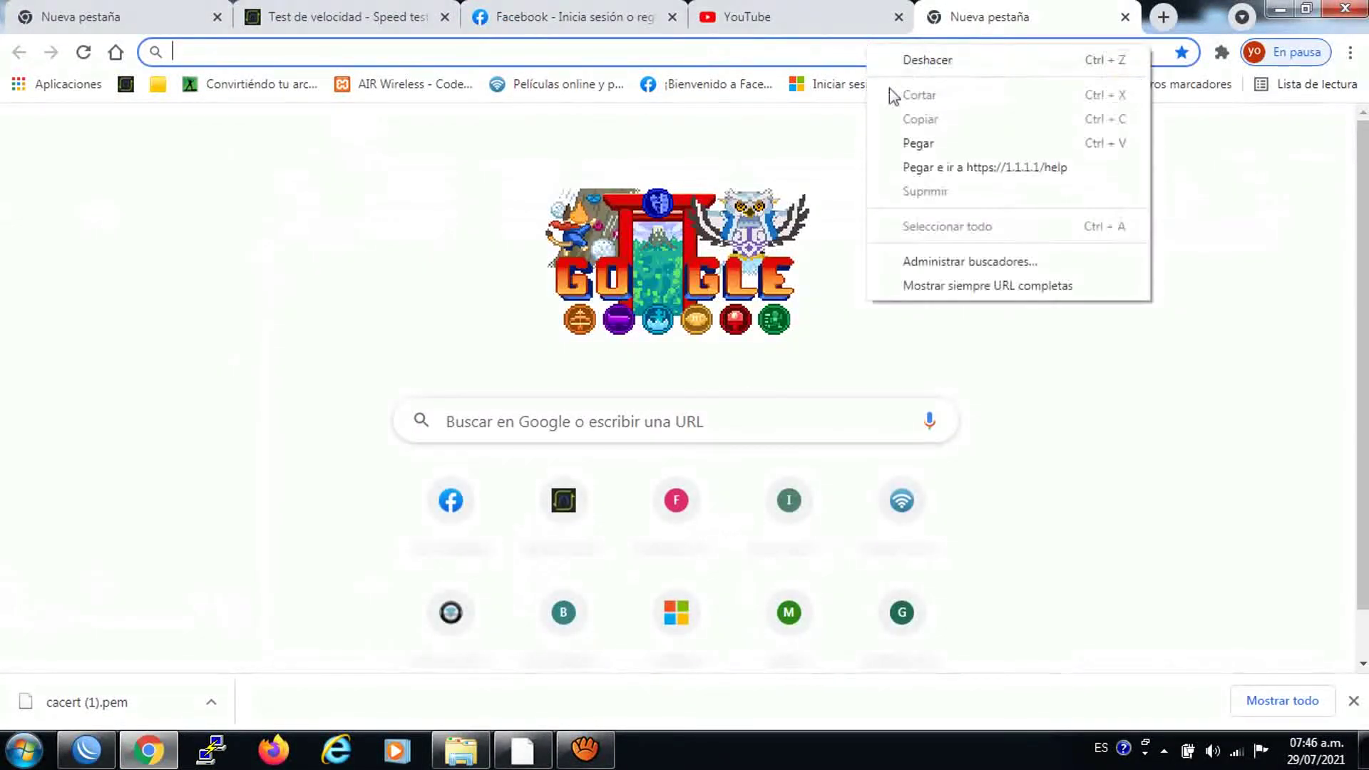
{"action": "left_click", "coordinate": [917, 143]}
{"action": "key", "text": "Return"}
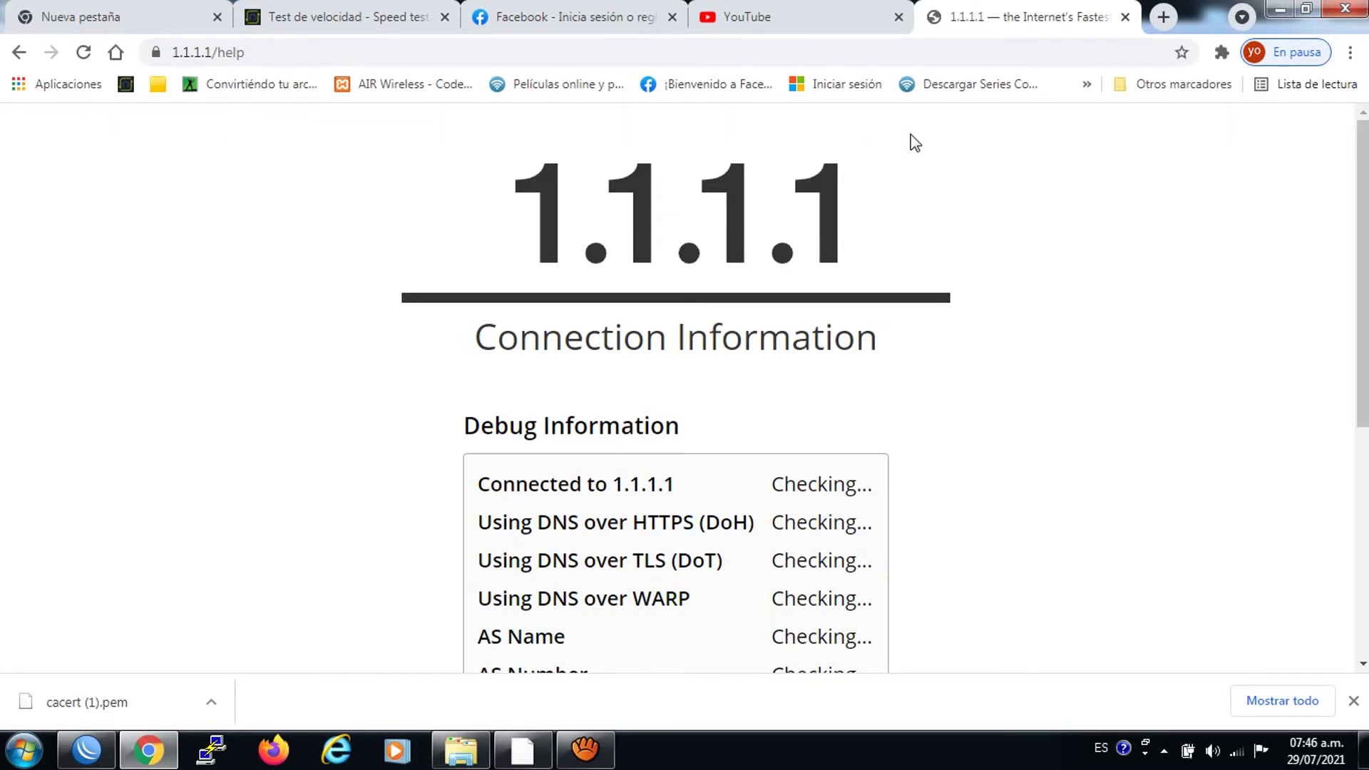
Examine the debug information on the 1.1.1.1 help page, reload it, and review the DoH status and resolver IP connectivity.
{"action": "left_click_drag", "start_coordinate": [1363, 201], "coordinate": [1355, 237]}
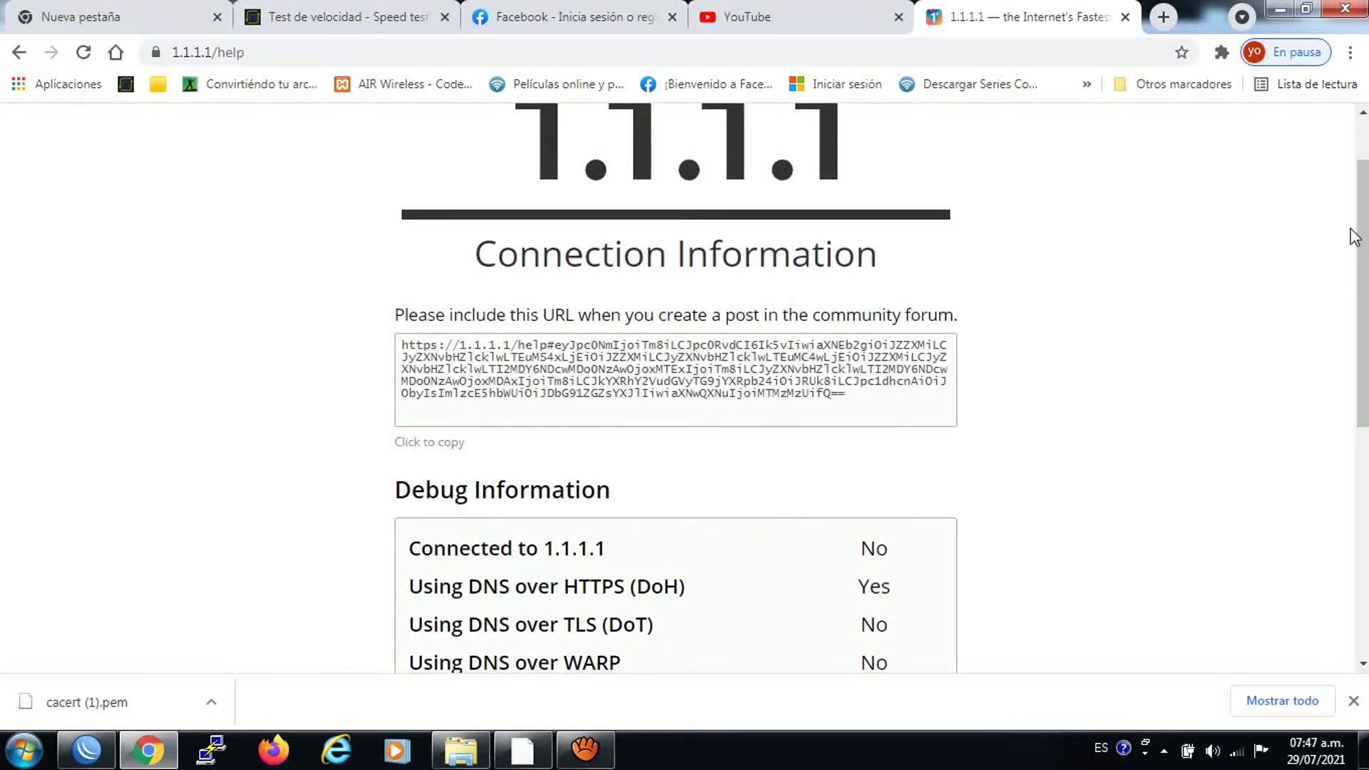
{"action": "left_click_drag", "start_coordinate": [1355, 239], "coordinate": [1355, 275]}
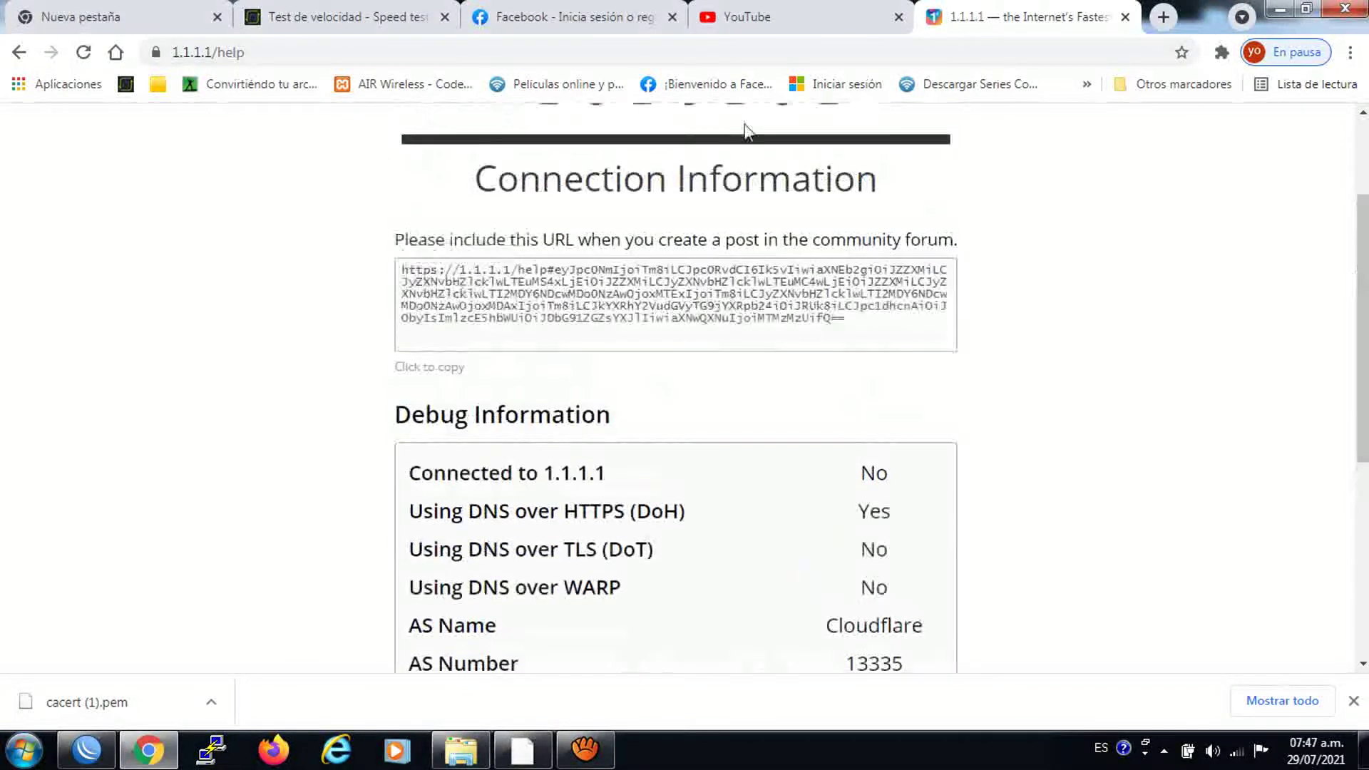
{"action": "left_click", "coordinate": [84, 53]}
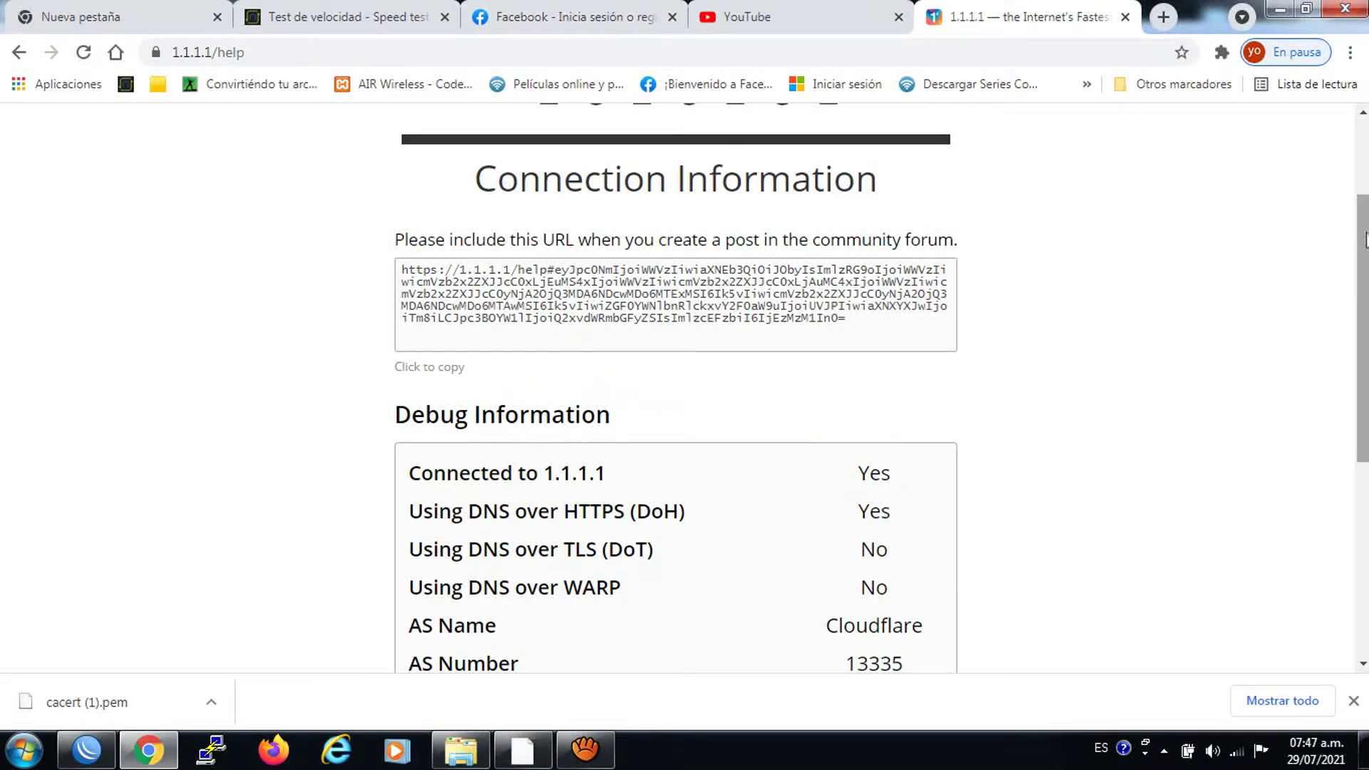
{"action": "scroll", "coordinate": [671, 328], "scroll_direction": "down", "scroll_amount": 2}
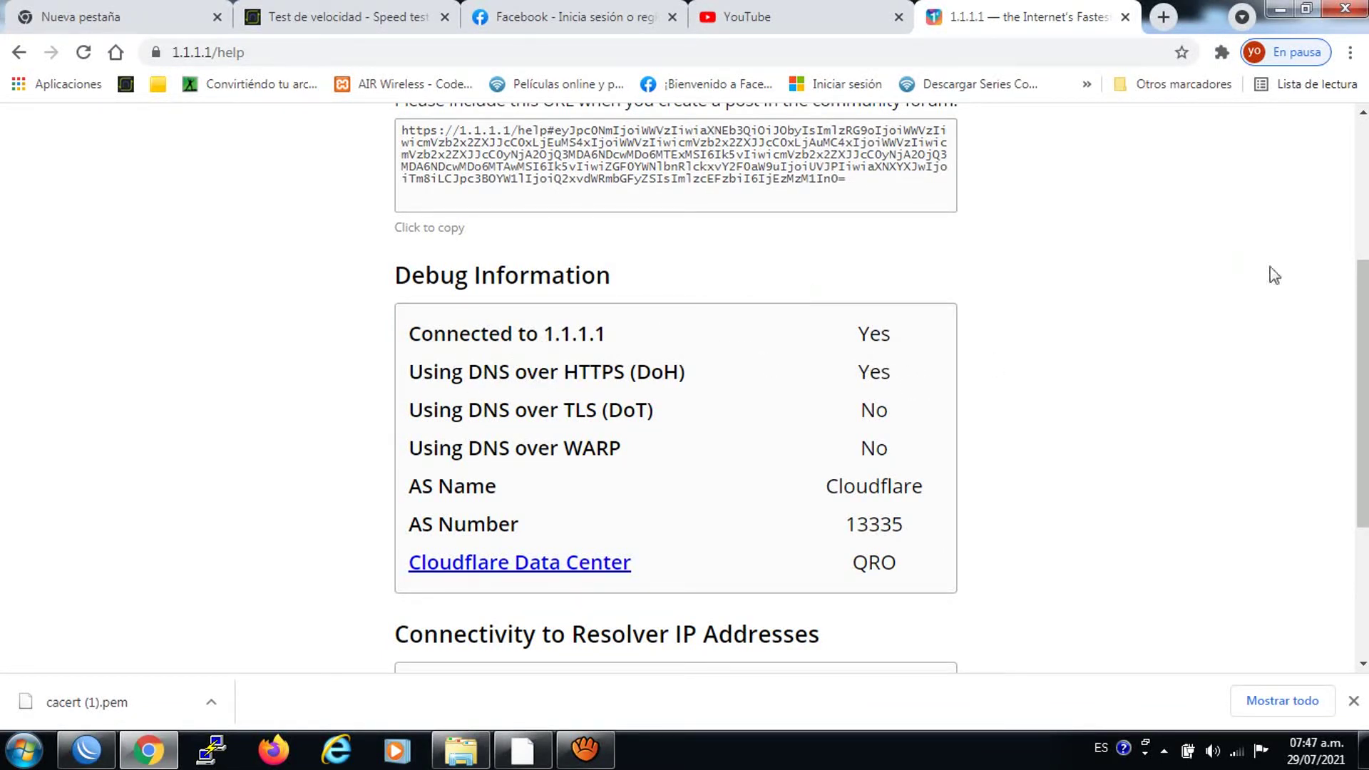
{"action": "scroll", "coordinate": [1348, 296], "scroll_direction": "down", "scroll_amount": 3}
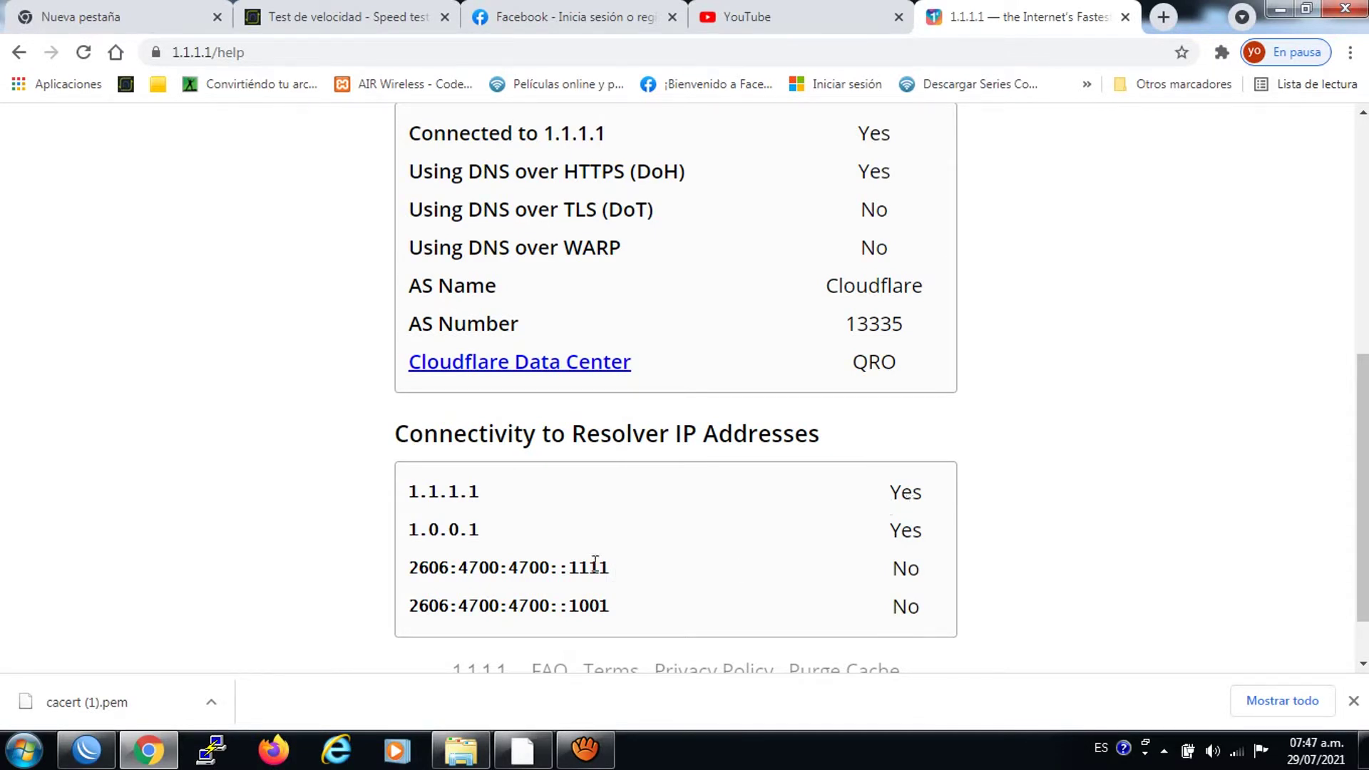
{"action": "left_click_drag", "start_coordinate": [1362, 428], "coordinate": [1353, 139]}
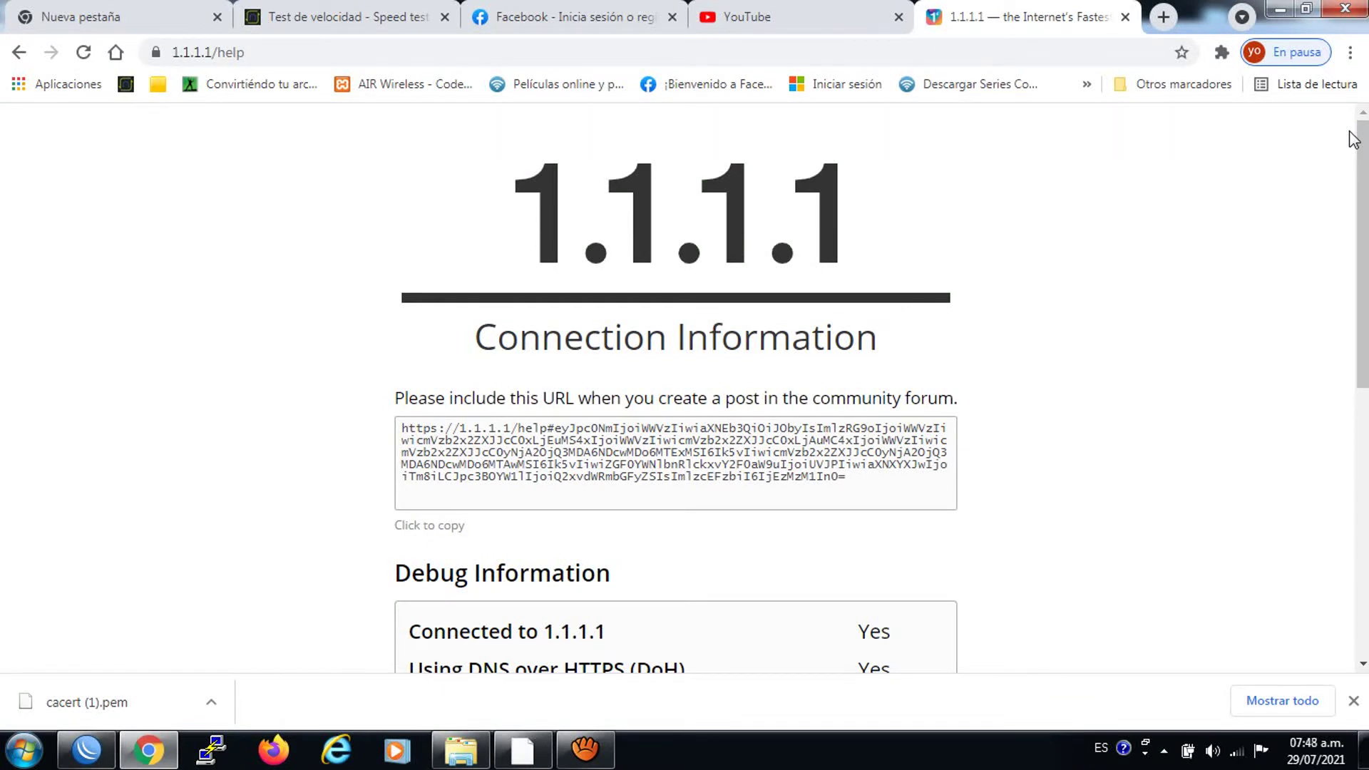
{"action": "left_click_drag", "start_coordinate": [1358, 157], "coordinate": [1366, 284]}
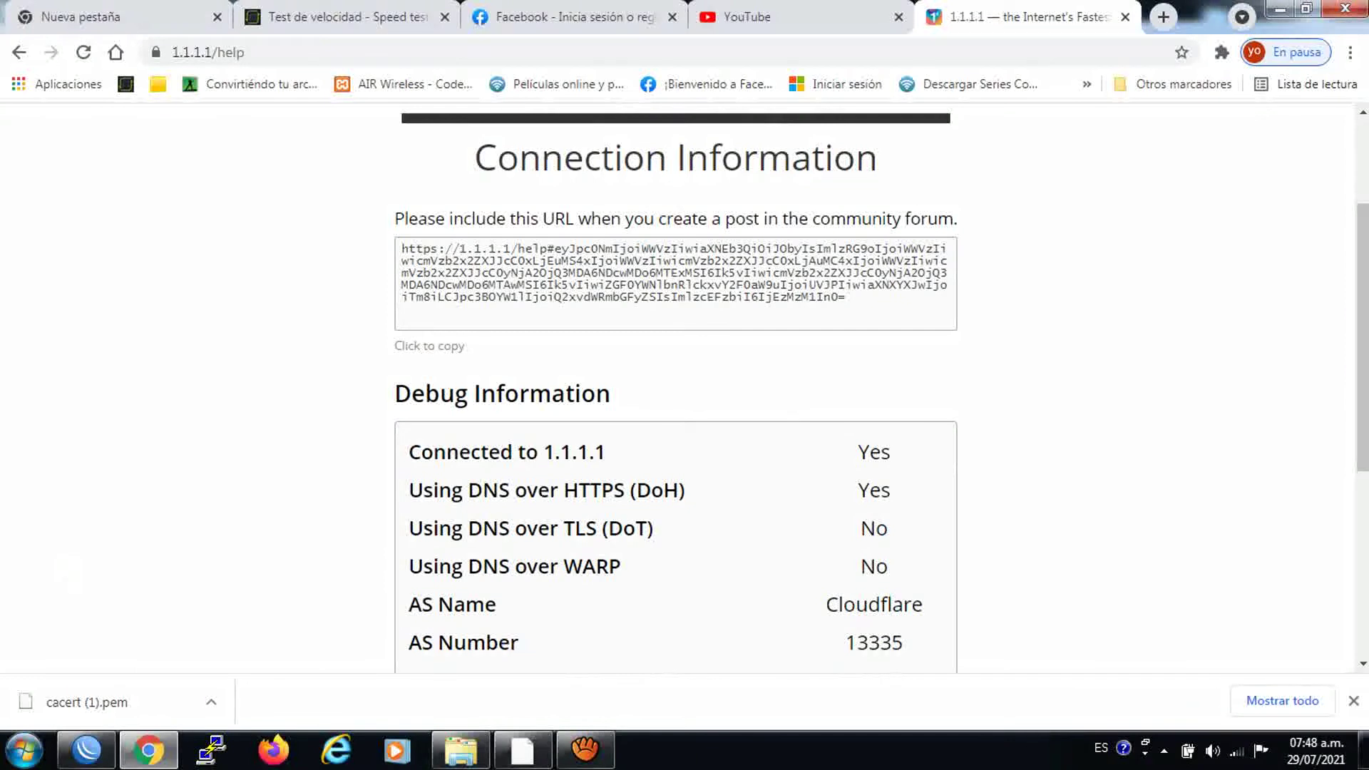
Switch to WinBox and review the router's DNS settings against the Notepad notes, then close the settings.
{"action": "left_click", "coordinate": [86, 749]}
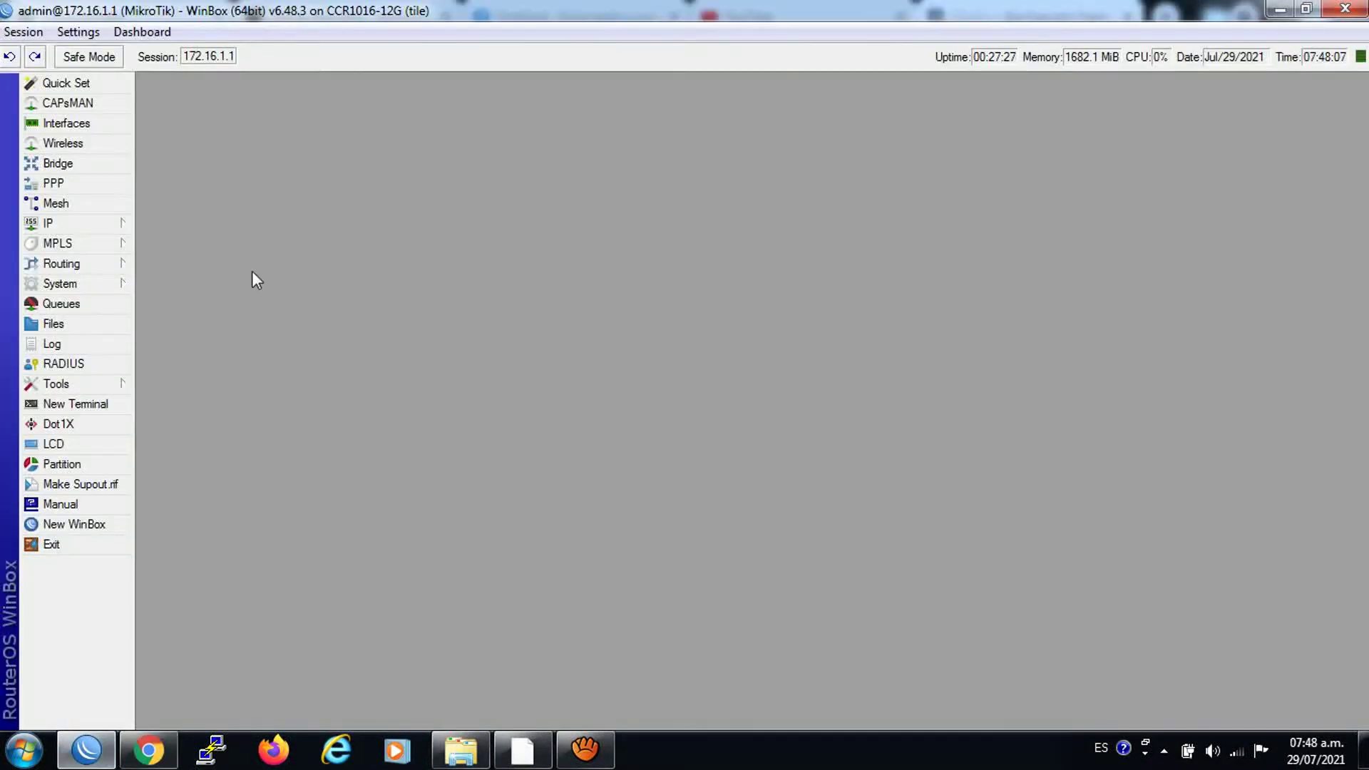
{"action": "left_click", "coordinate": [94, 227]}
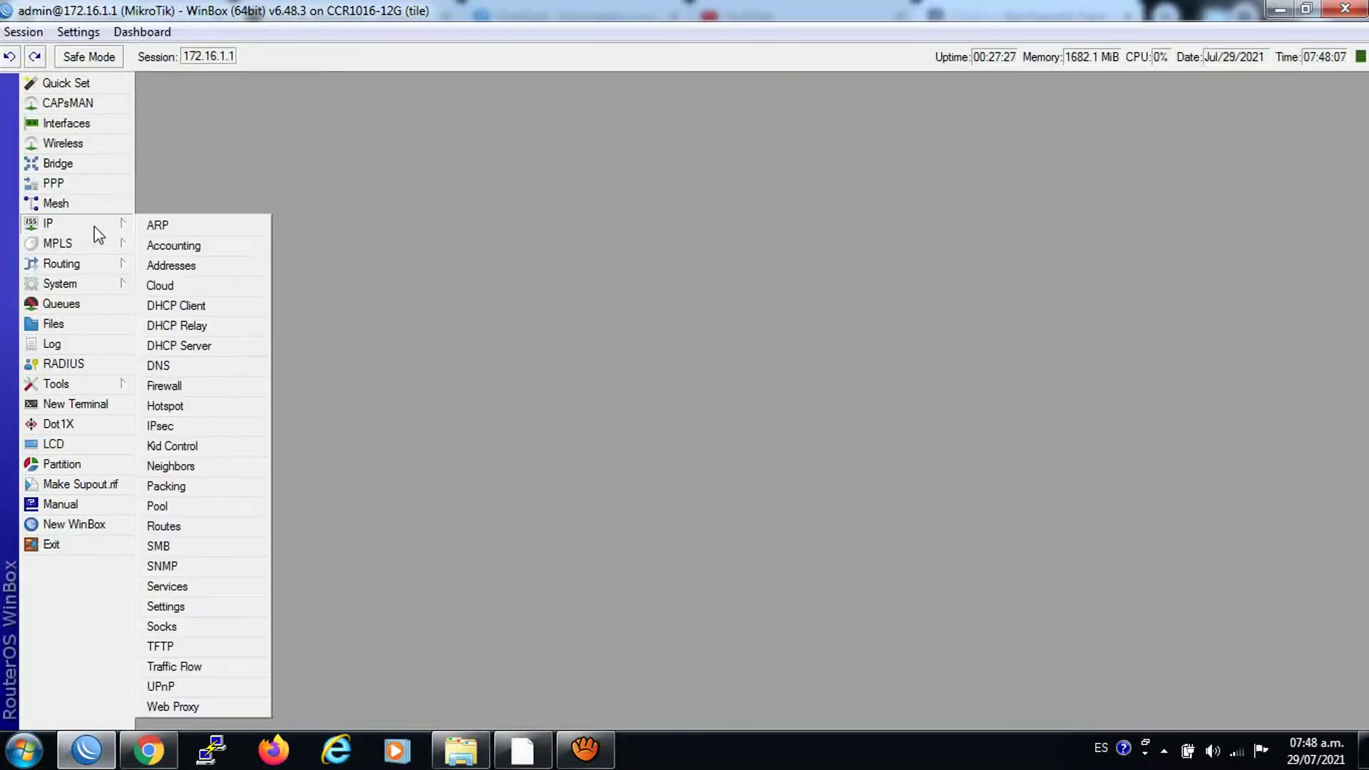
{"action": "left_click", "coordinate": [172, 366]}
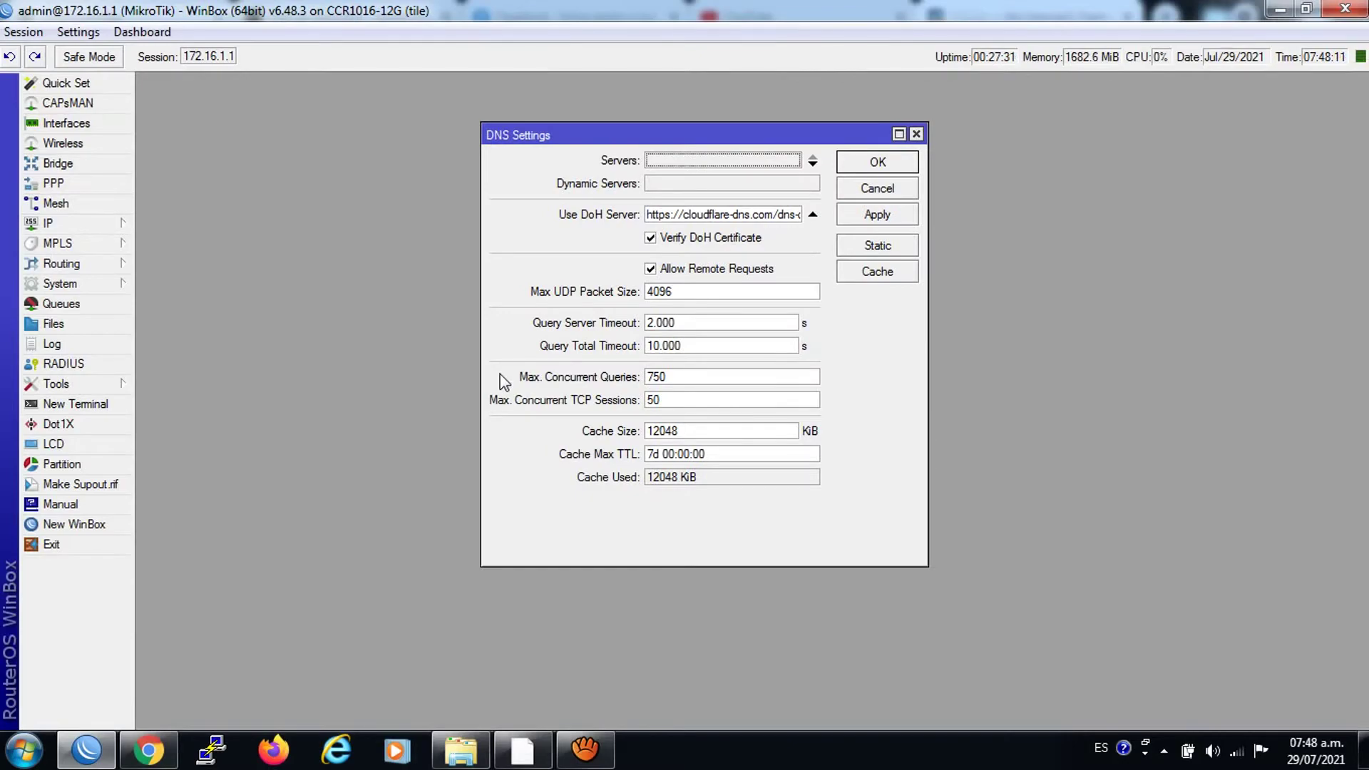
{"action": "left_click", "coordinate": [523, 750]}
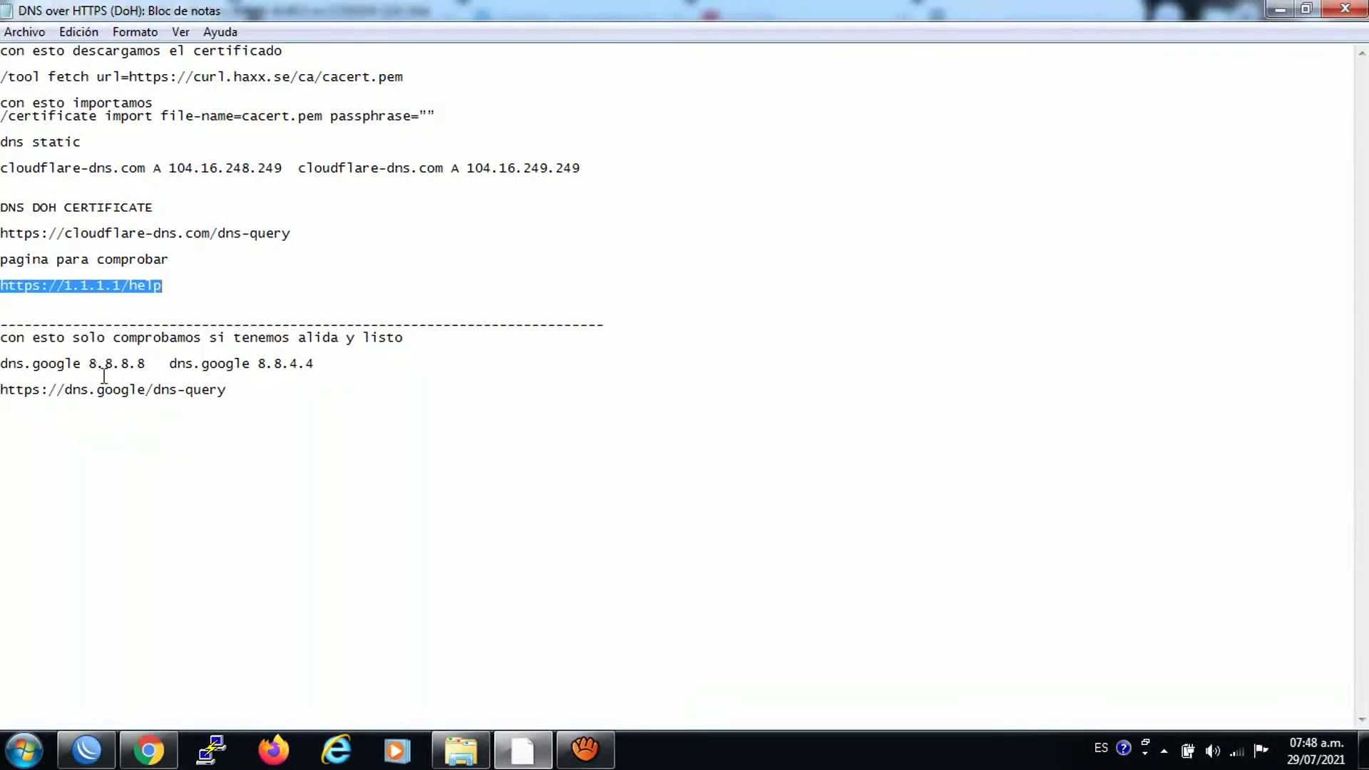
{"action": "left_click", "coordinate": [86, 750]}
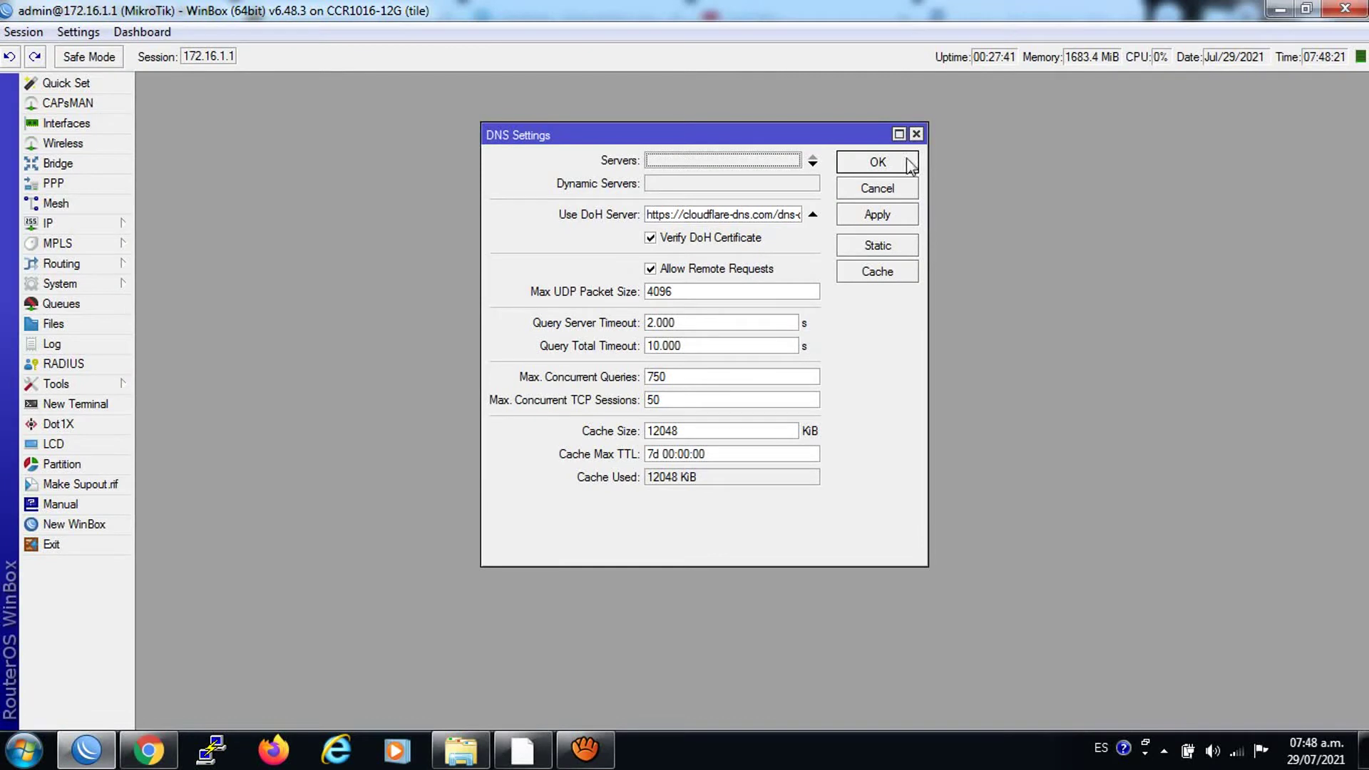
{"action": "left_click", "coordinate": [916, 135]}
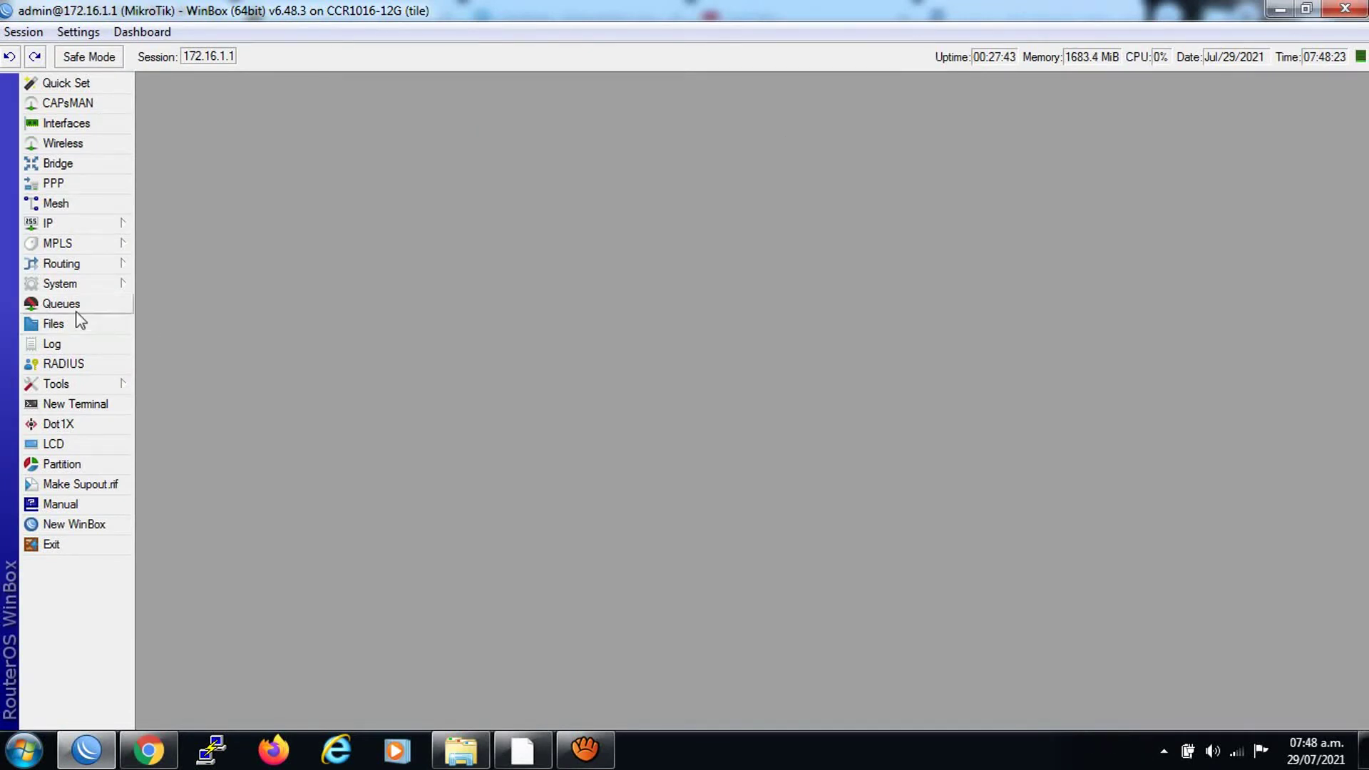
Add a system logging rule for the dns topic with the memory action.
{"action": "left_click", "coordinate": [59, 283]}
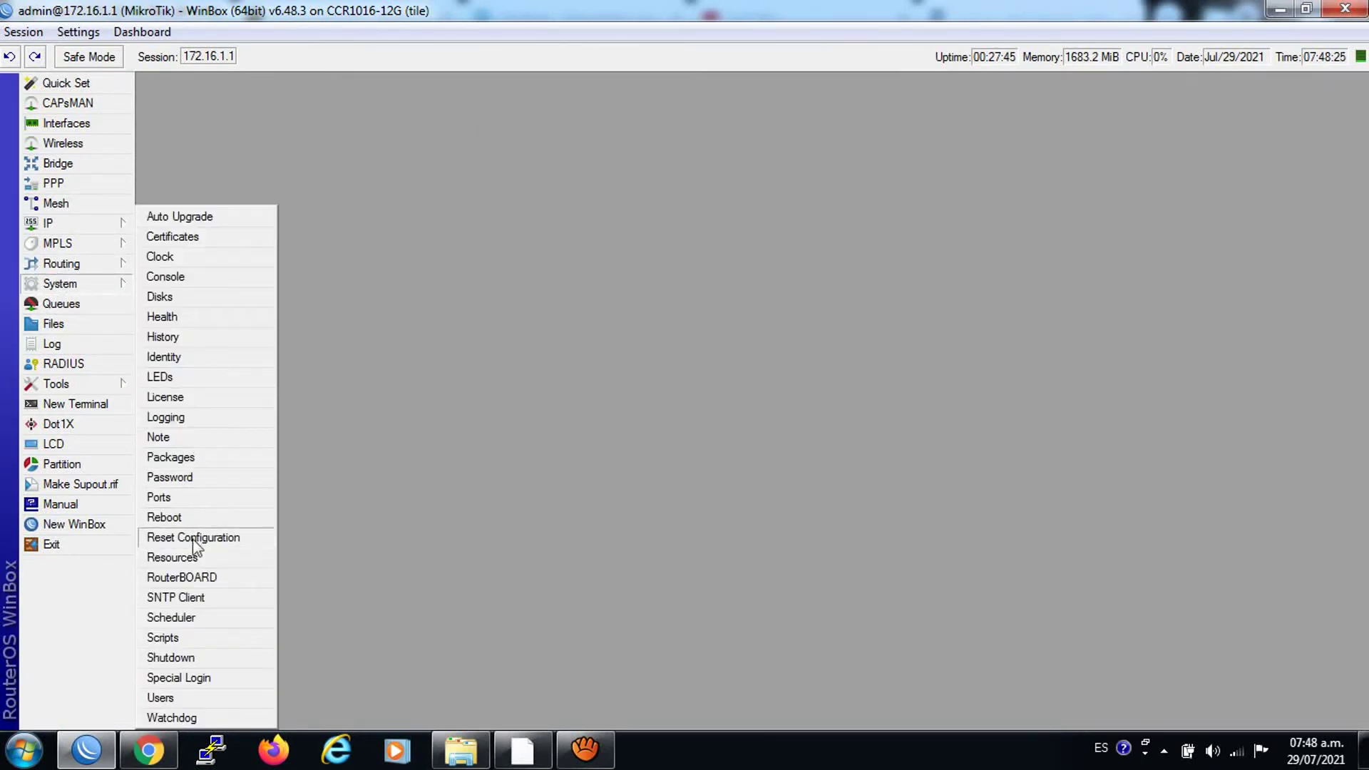
{"action": "left_click", "coordinate": [170, 419]}
{"action": "left_click", "coordinate": [602, 277]}
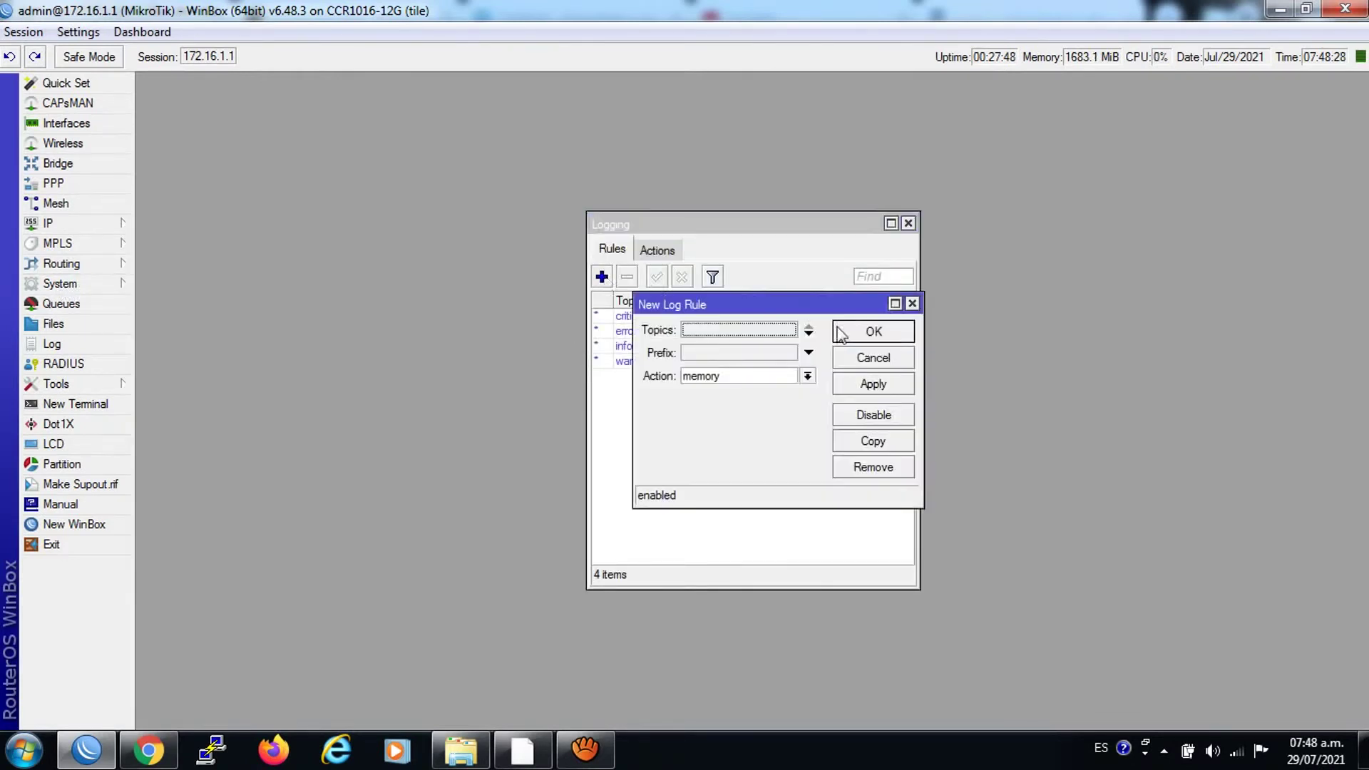
{"action": "left_click", "coordinate": [726, 331]}
{"action": "left_click", "coordinate": [789, 330]}
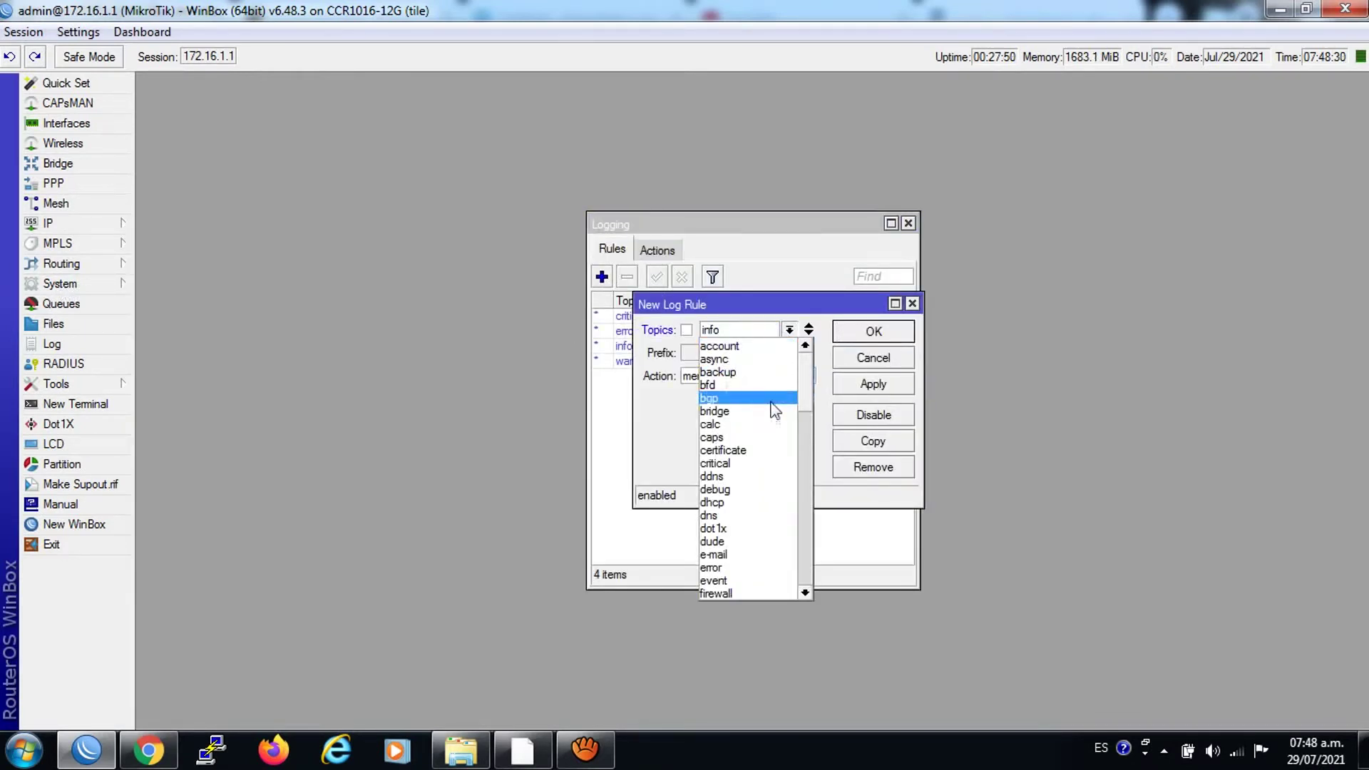
{"action": "left_click", "coordinate": [735, 515]}
{"action": "left_click", "coordinate": [865, 386]}
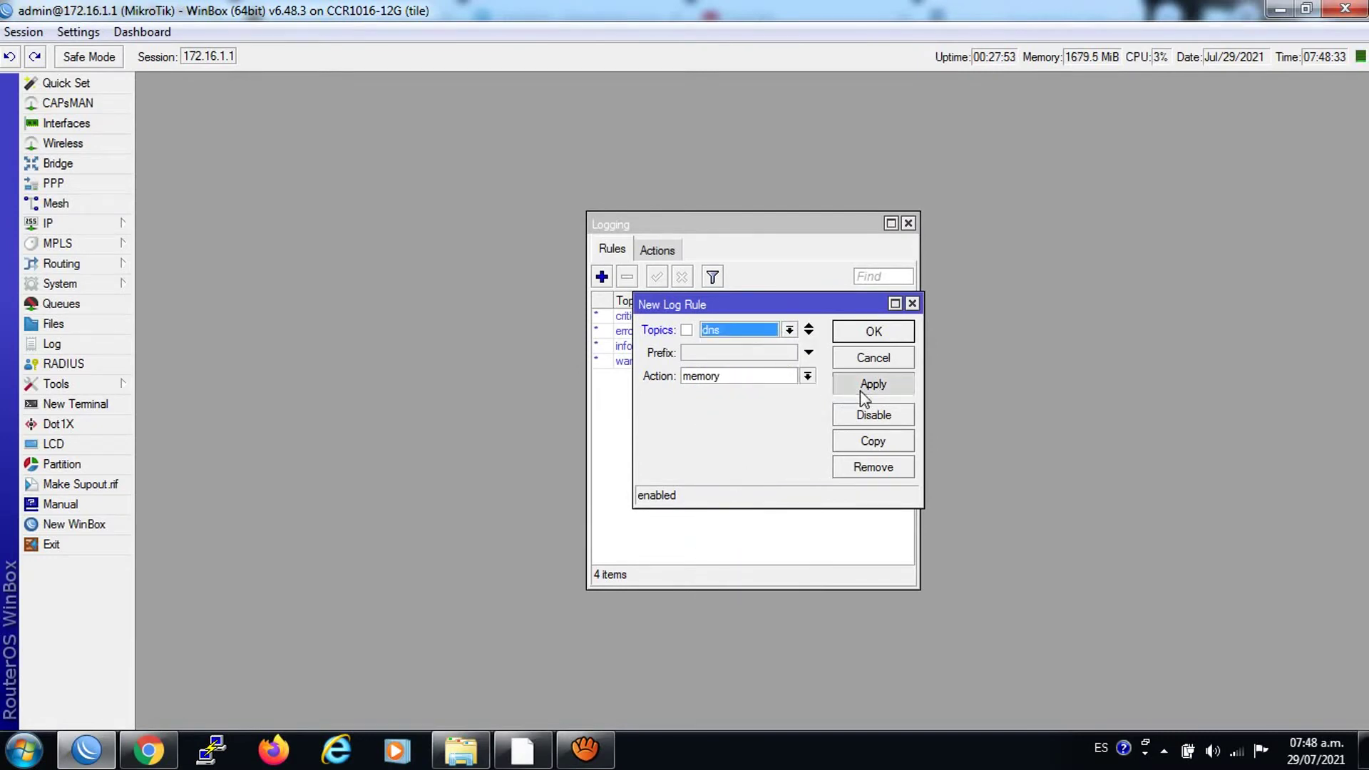
{"action": "left_click", "coordinate": [868, 333]}
{"action": "left_click", "coordinate": [907, 221]}
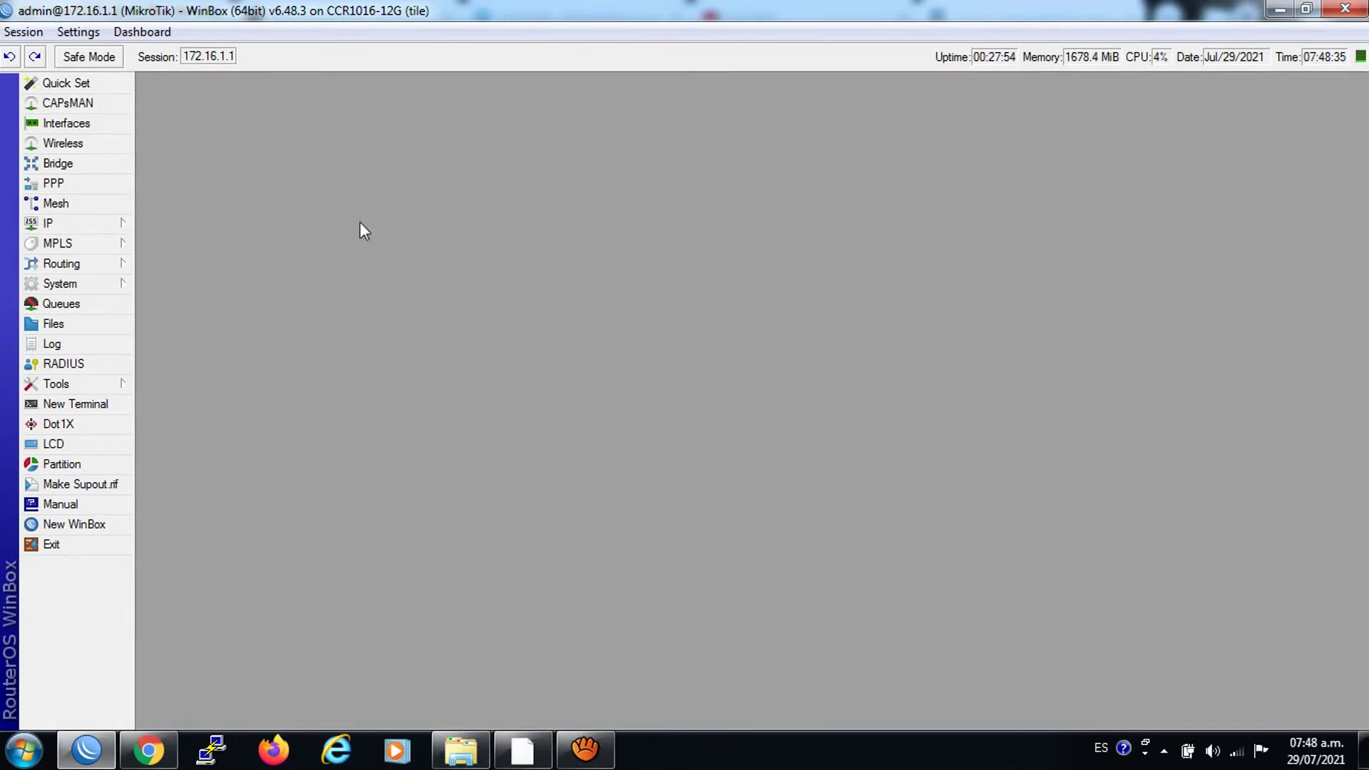
Open the router log and examine the latest DNS entries, freezing and unfreezing the list.
{"action": "left_click", "coordinate": [71, 343]}
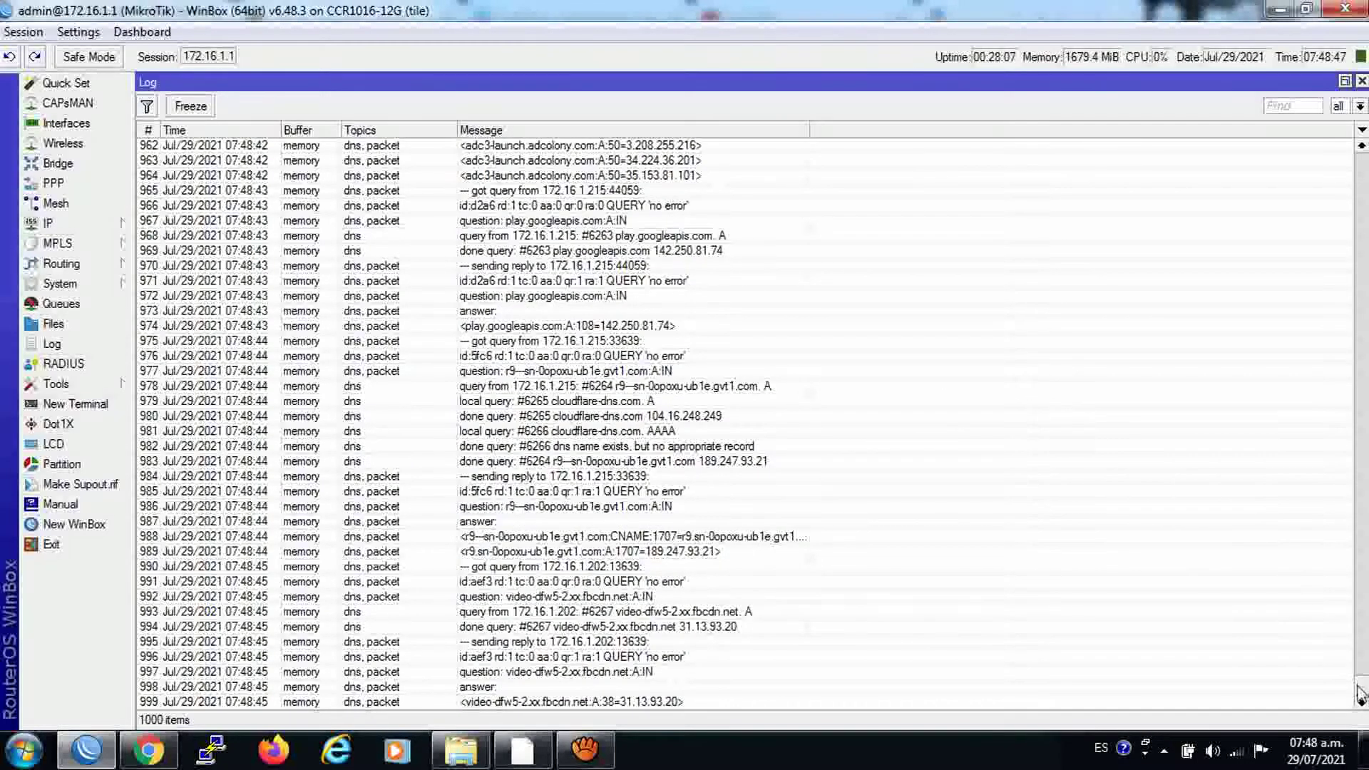
{"action": "left_click_drag", "start_coordinate": [1359, 695], "coordinate": [1336, 727]}
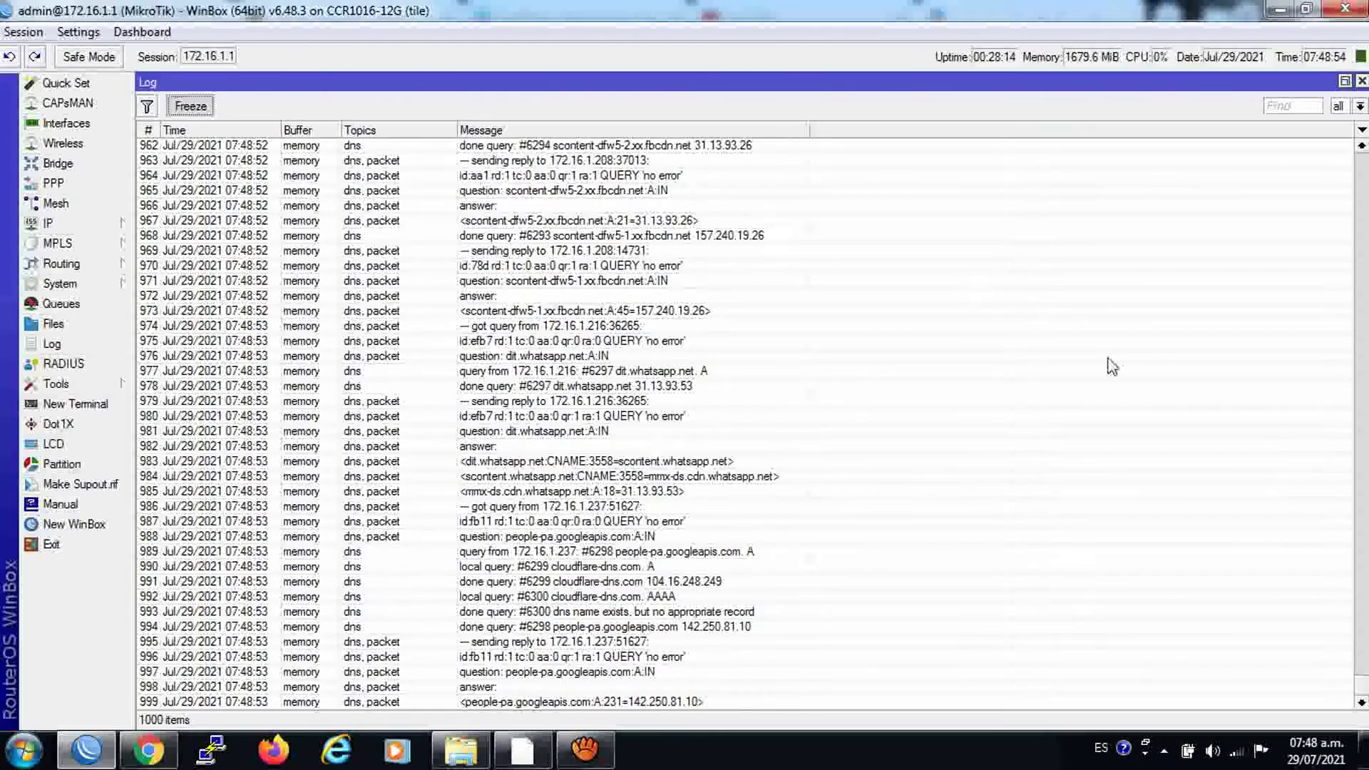
{"action": "left_click_drag", "start_coordinate": [1362, 696], "coordinate": [1254, 702]}
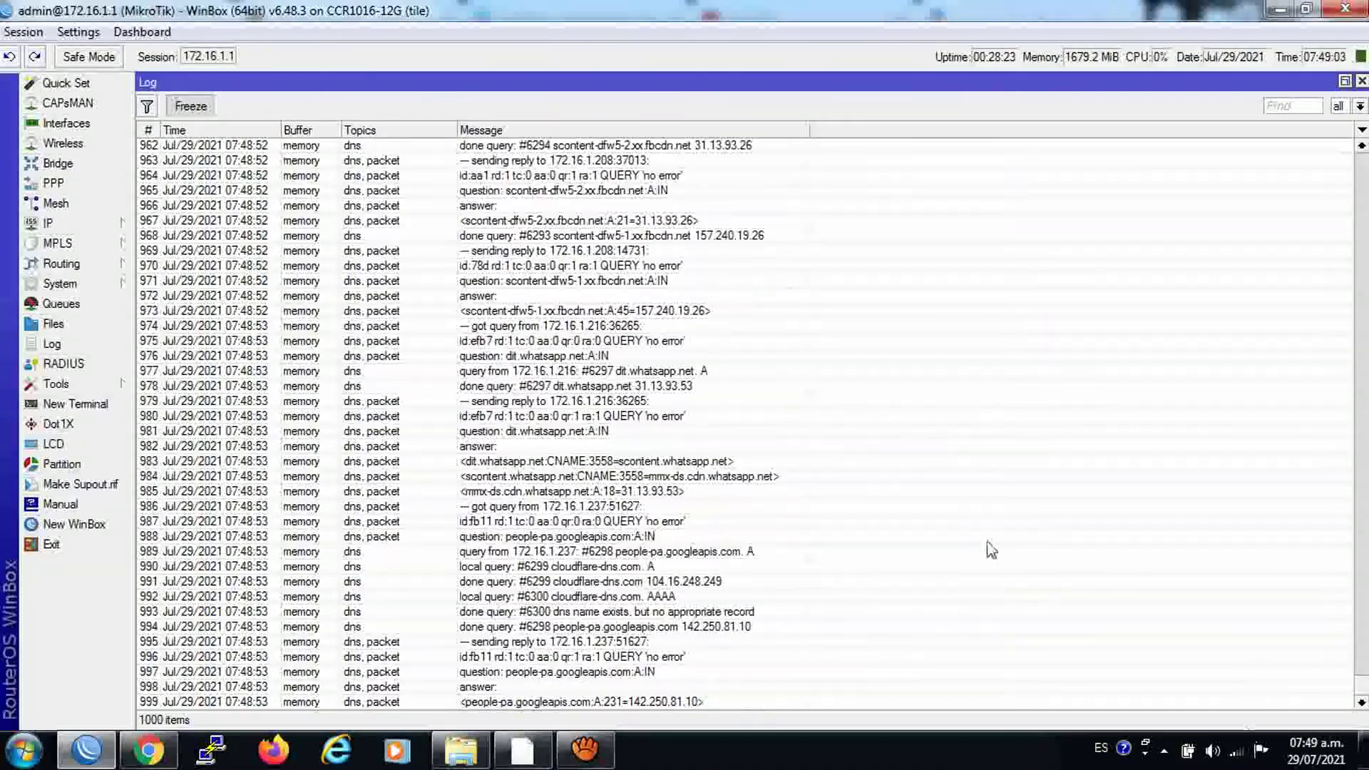
{"action": "left_click", "coordinate": [200, 113]}
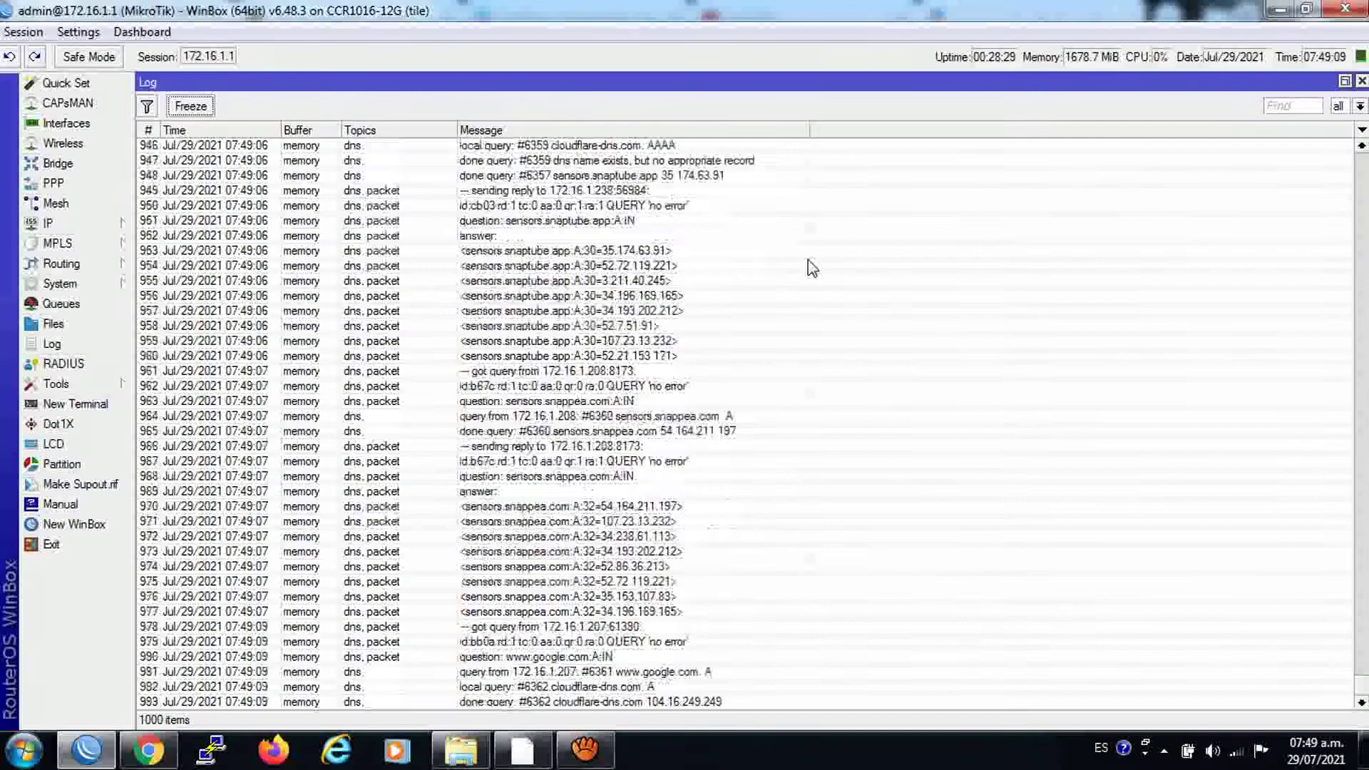
Switch to Chrome, reload the YouTube page and check the Facebook page.
{"action": "left_click", "coordinate": [139, 753]}
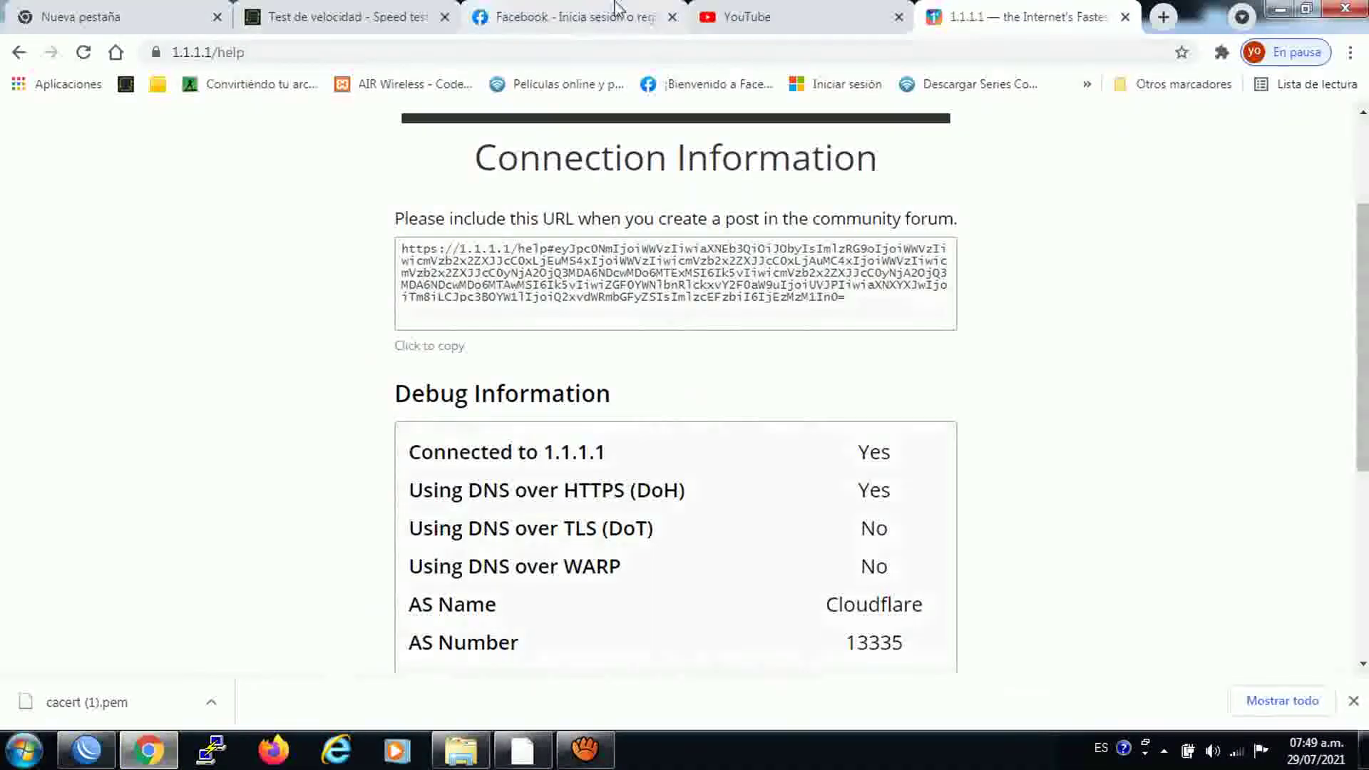
{"action": "left_click", "coordinate": [741, 16]}
{"action": "left_click", "coordinate": [84, 52]}
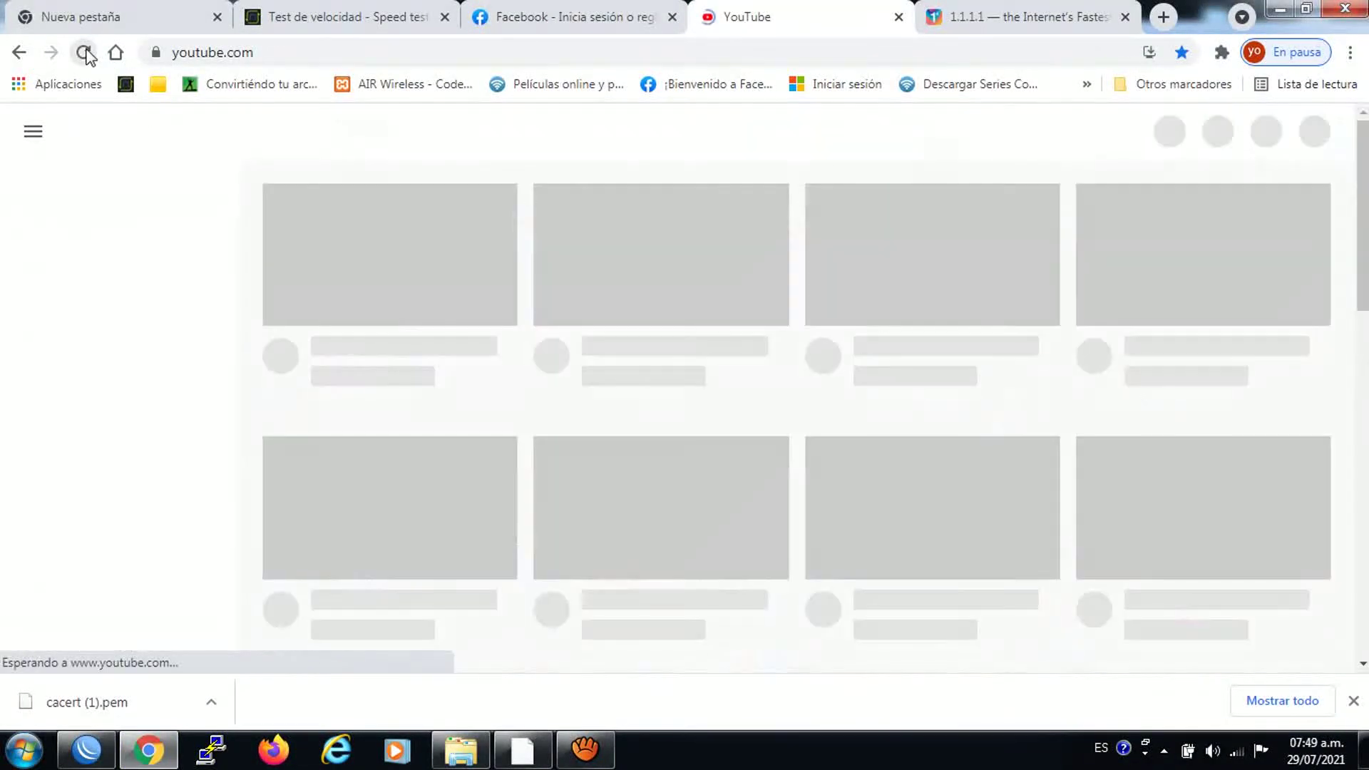
{"action": "left_click", "coordinate": [599, 14]}
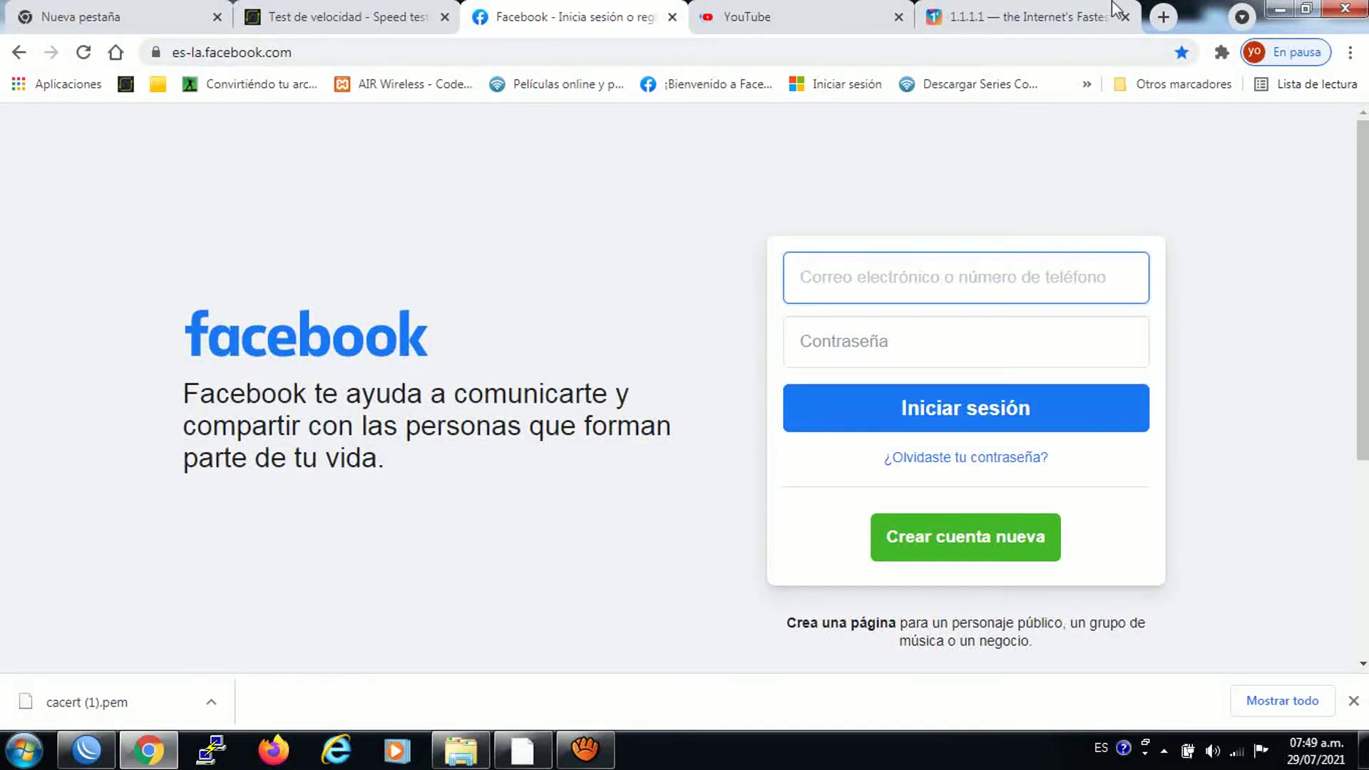
Load filehipo.com in a new tab, look over the site's home page, and return to the WinBox log.
{"action": "left_click", "coordinate": [1164, 17]}
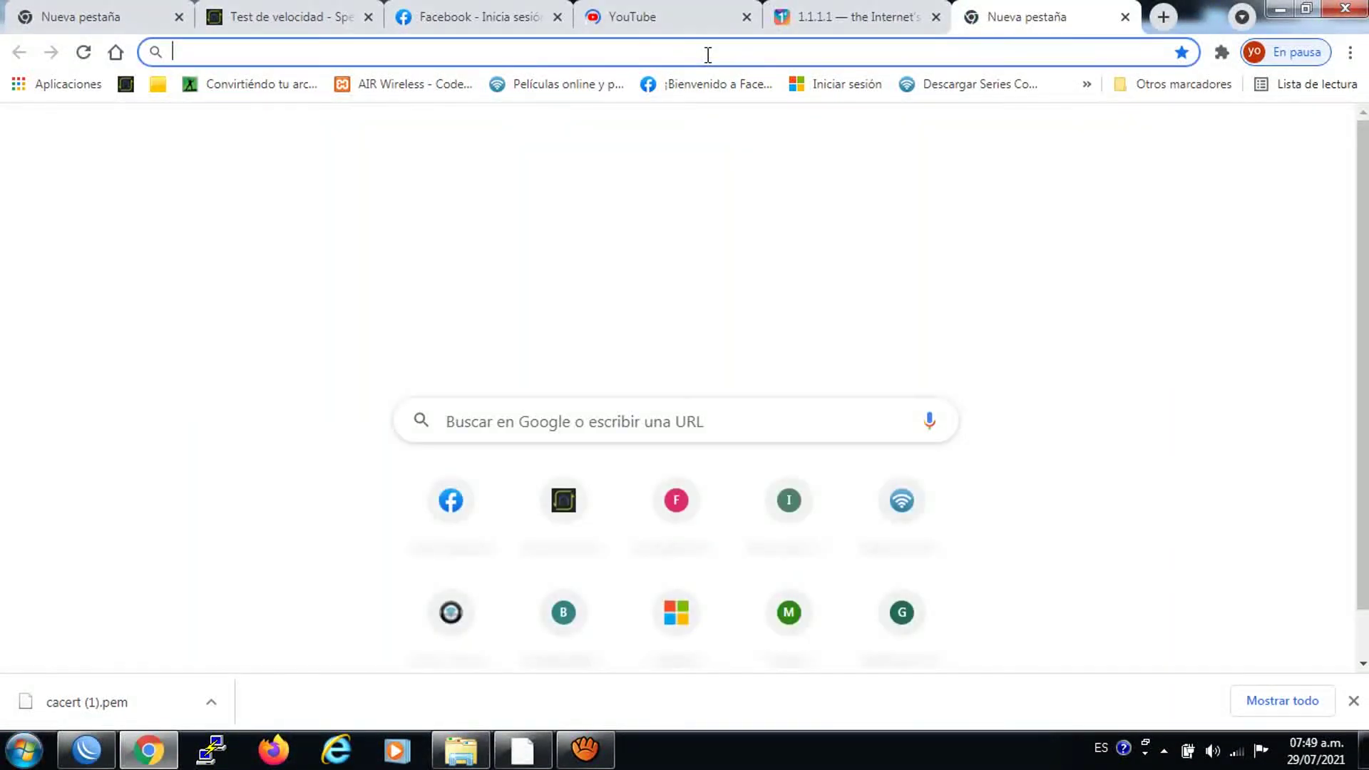
{"action": "type", "text": "fileh"}
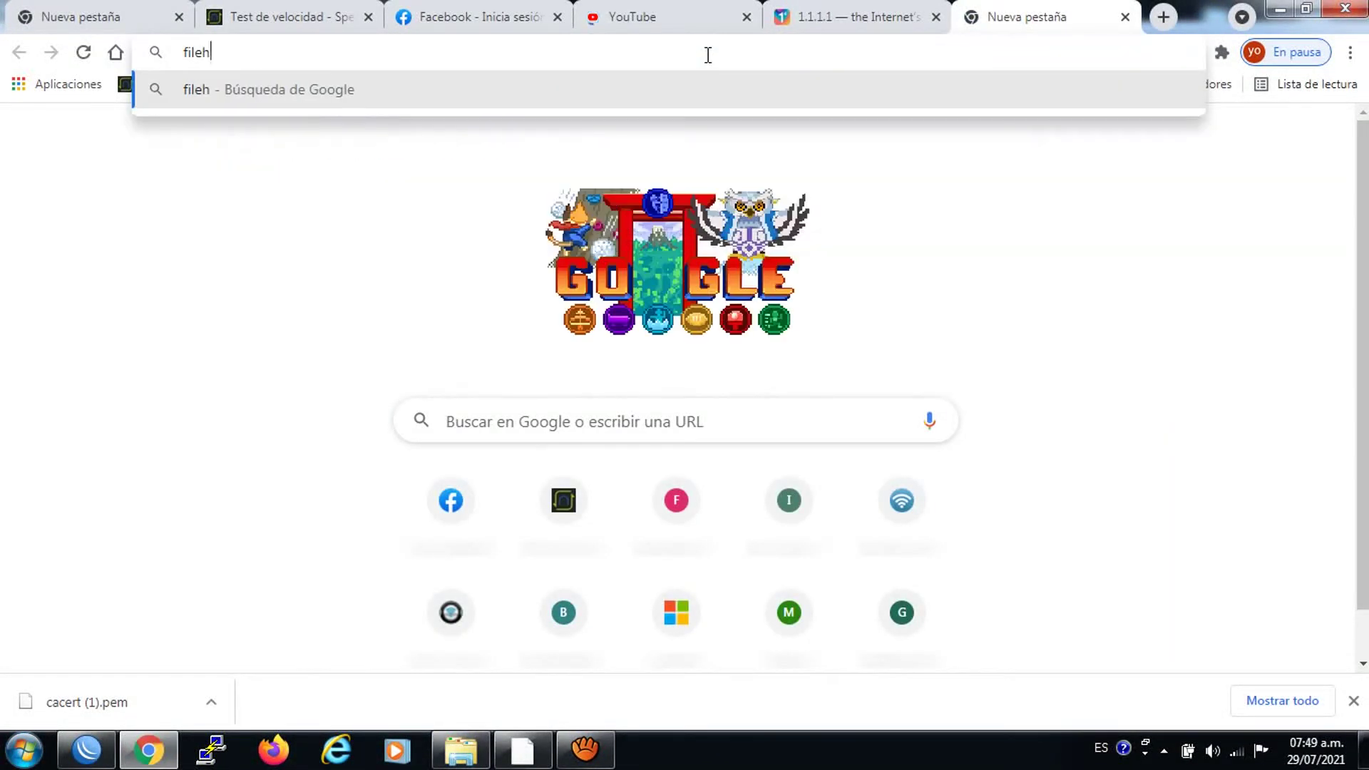
{"action": "type", "text": "ipo.com"}
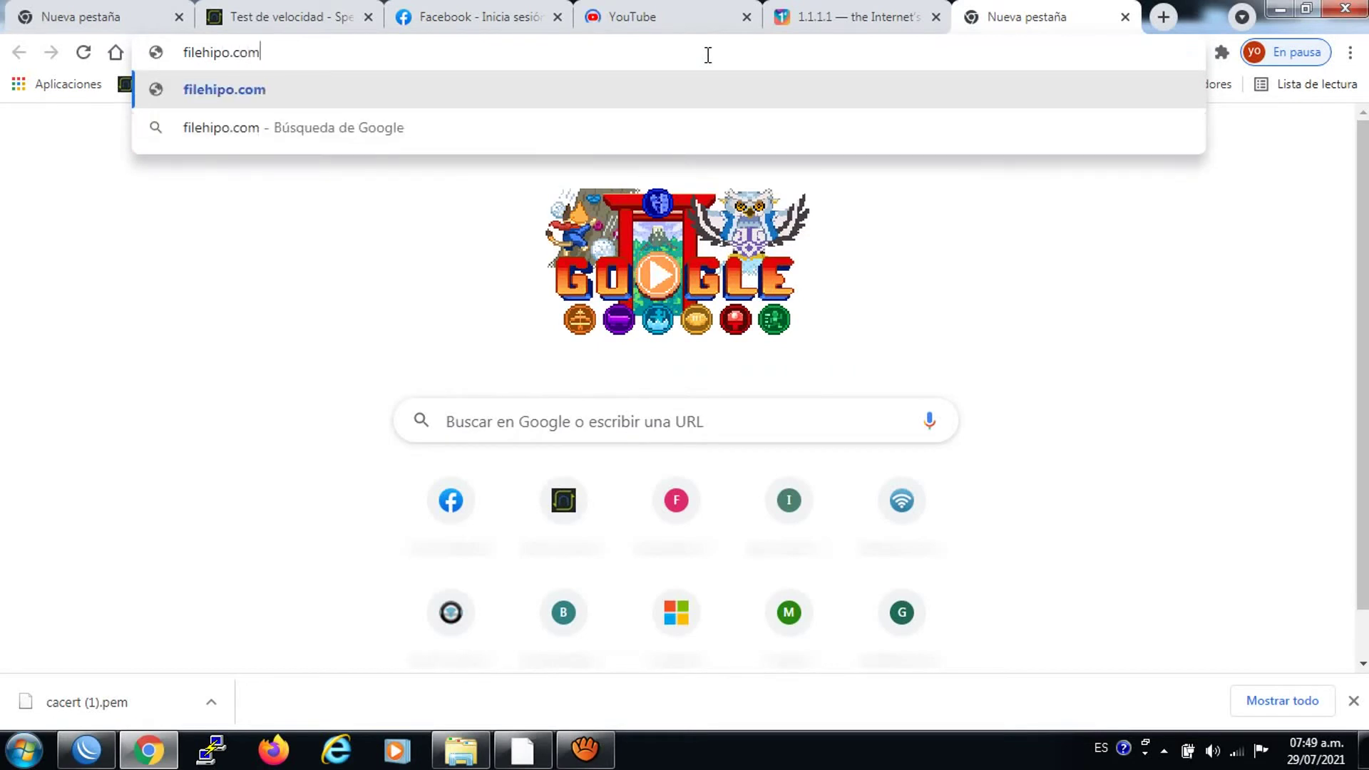
{"action": "key", "text": "Return"}
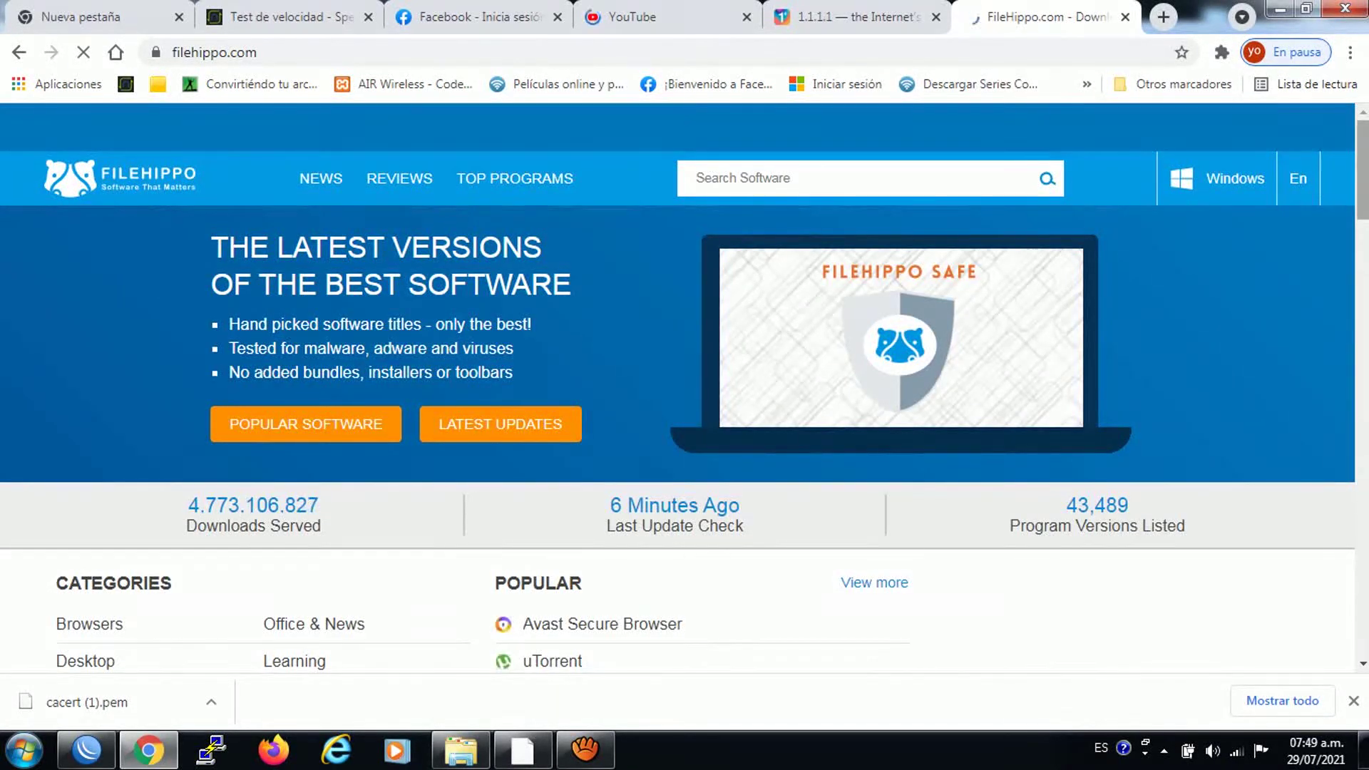
{"action": "scroll", "coordinate": [684, 385], "scroll_direction": "down", "scroll_amount": 8}
{"action": "left_click_drag", "start_coordinate": [1363, 293], "coordinate": [1337, 171]}
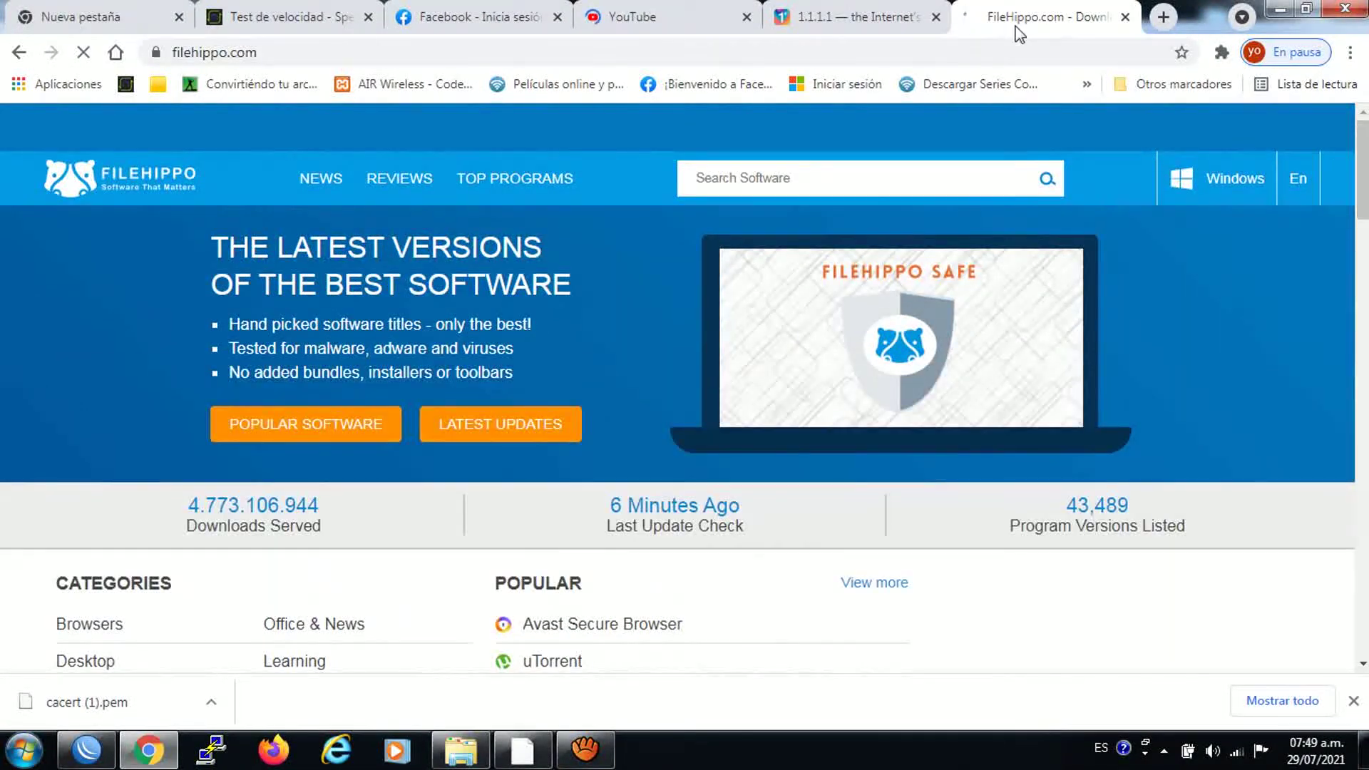
{"action": "left_click_drag", "start_coordinate": [1365, 196], "coordinate": [1358, 118]}
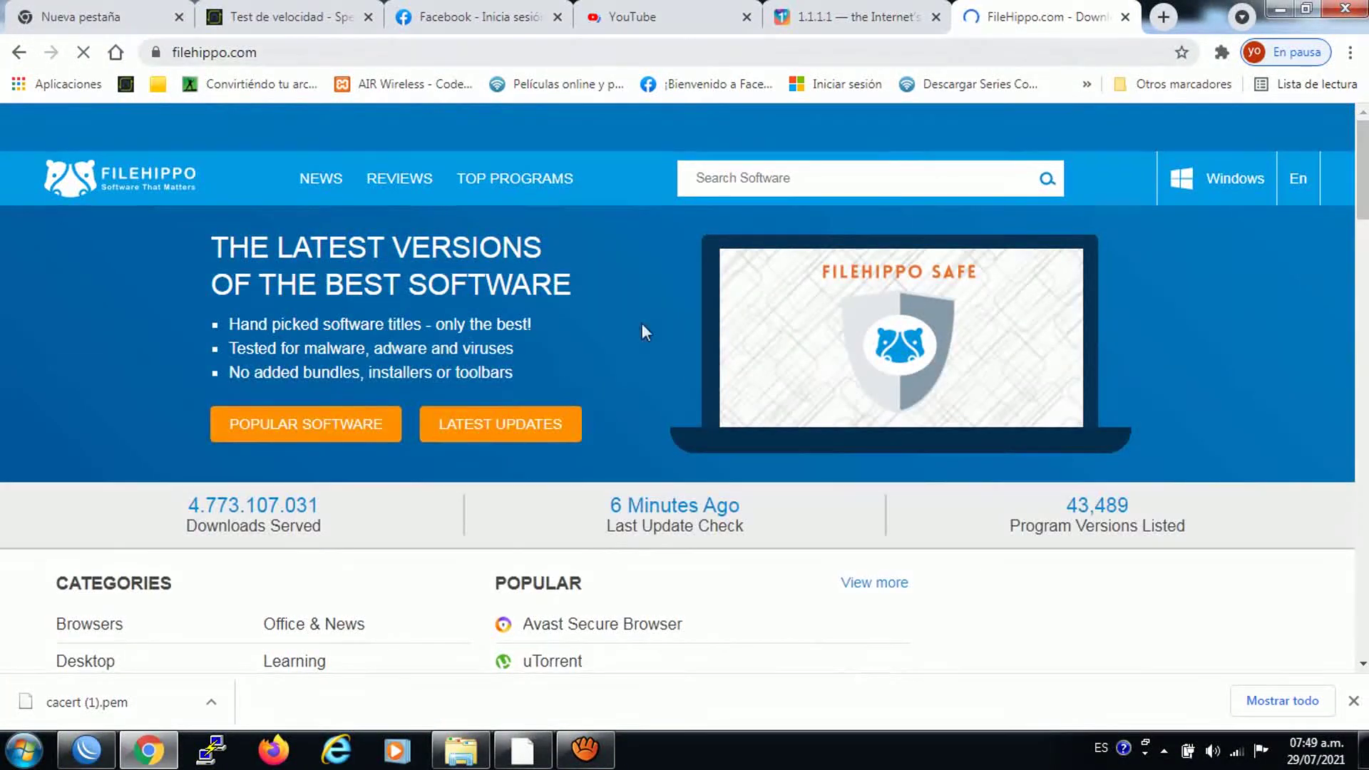
{"action": "left_click", "coordinate": [86, 750]}
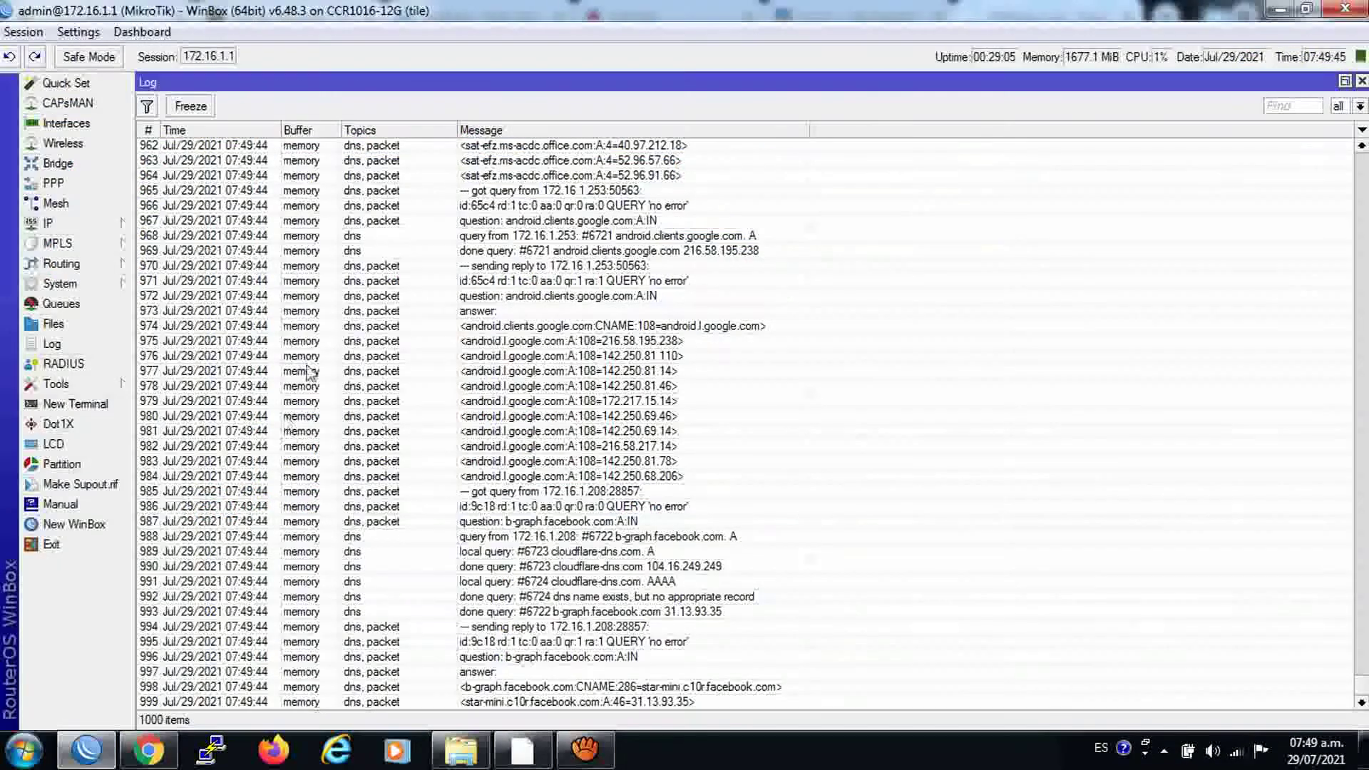
Open the router's DNS settings and copy the hostname dns.google from the Notepad notes, returning to WinBox.
{"action": "left_click", "coordinate": [106, 223]}
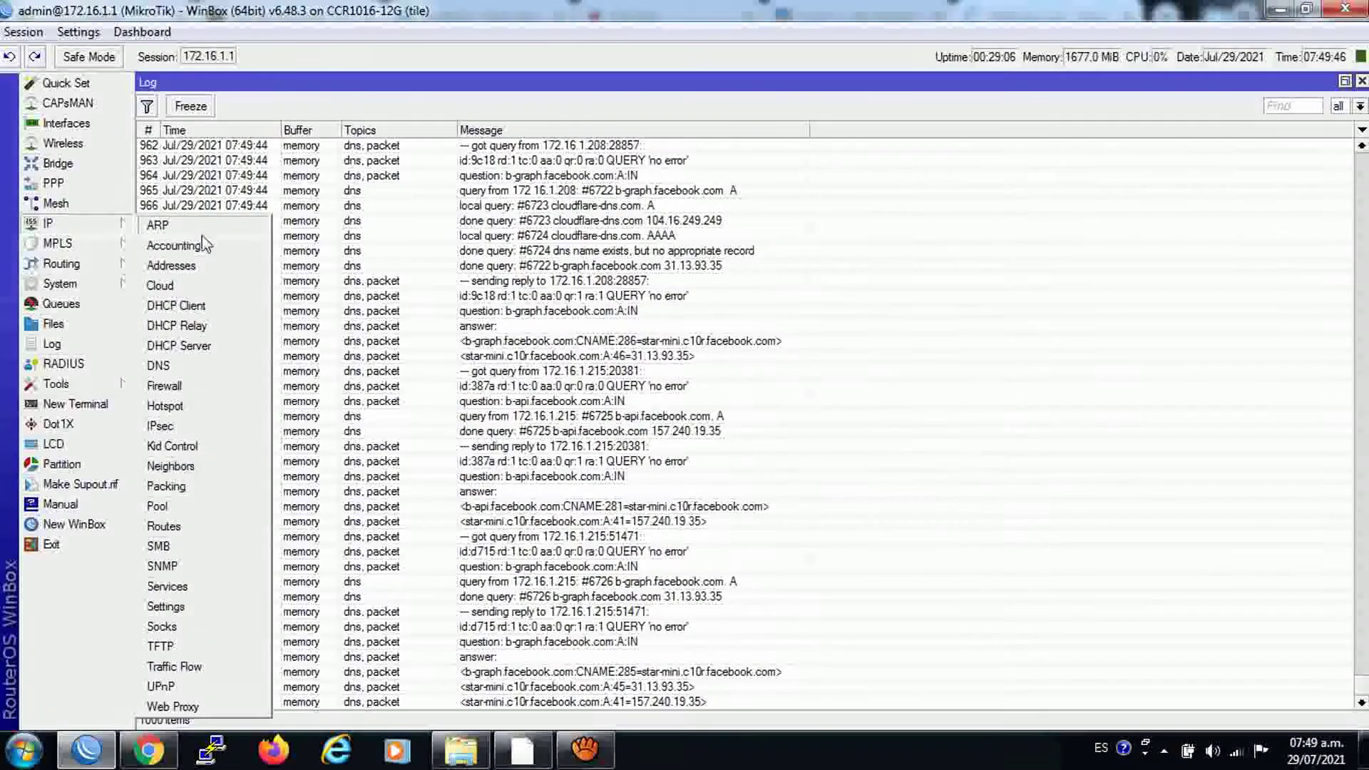
{"action": "left_click", "coordinate": [170, 365]}
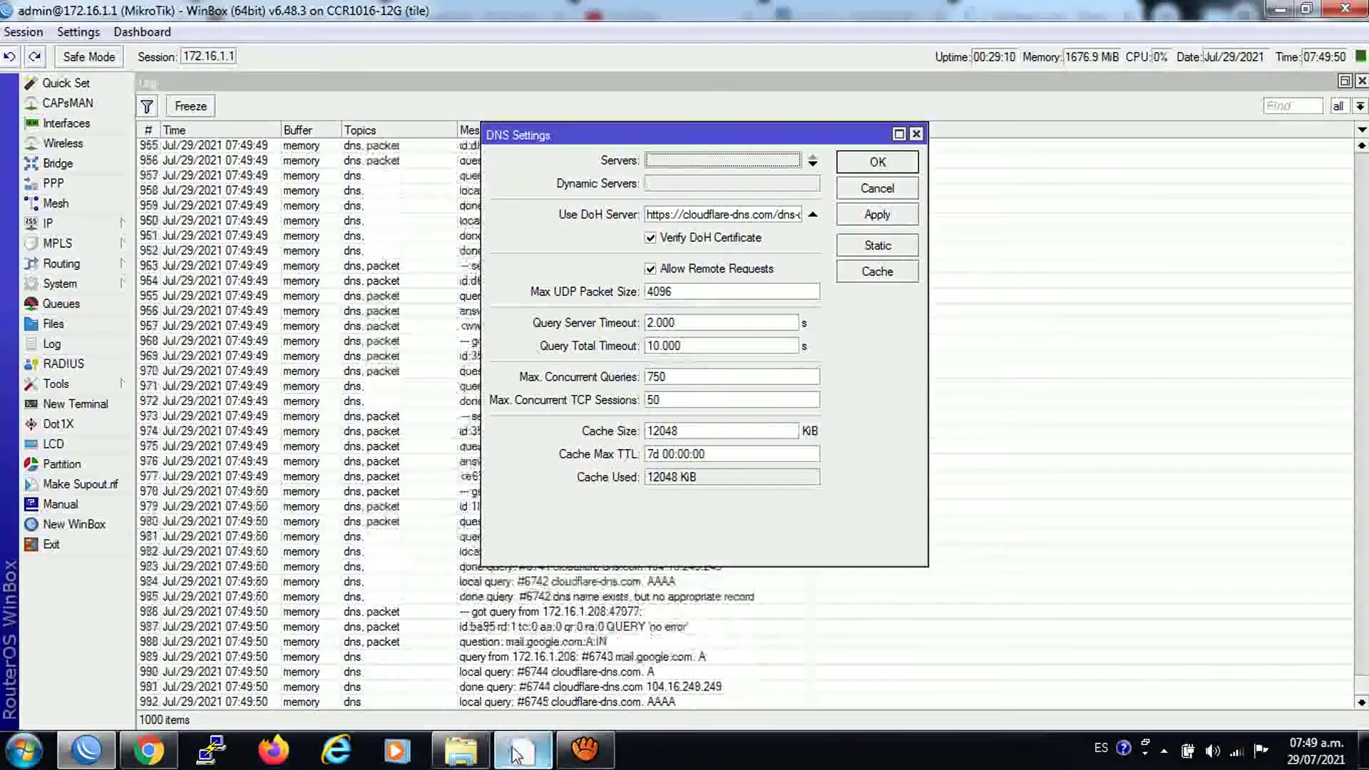
{"action": "left_click", "coordinate": [522, 750]}
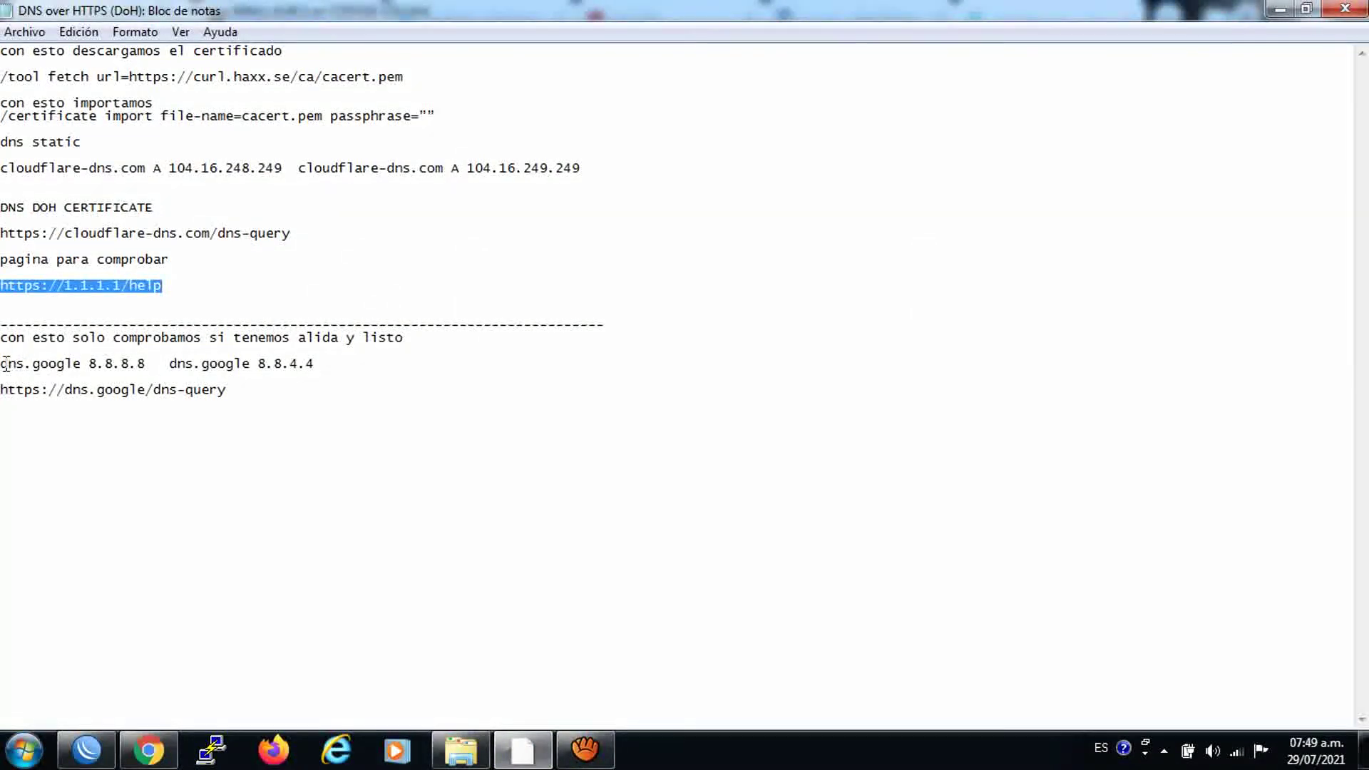
{"action": "left_click_drag", "start_coordinate": [3, 363], "coordinate": [59, 364]}
{"action": "right_click", "coordinate": [80, 363]}
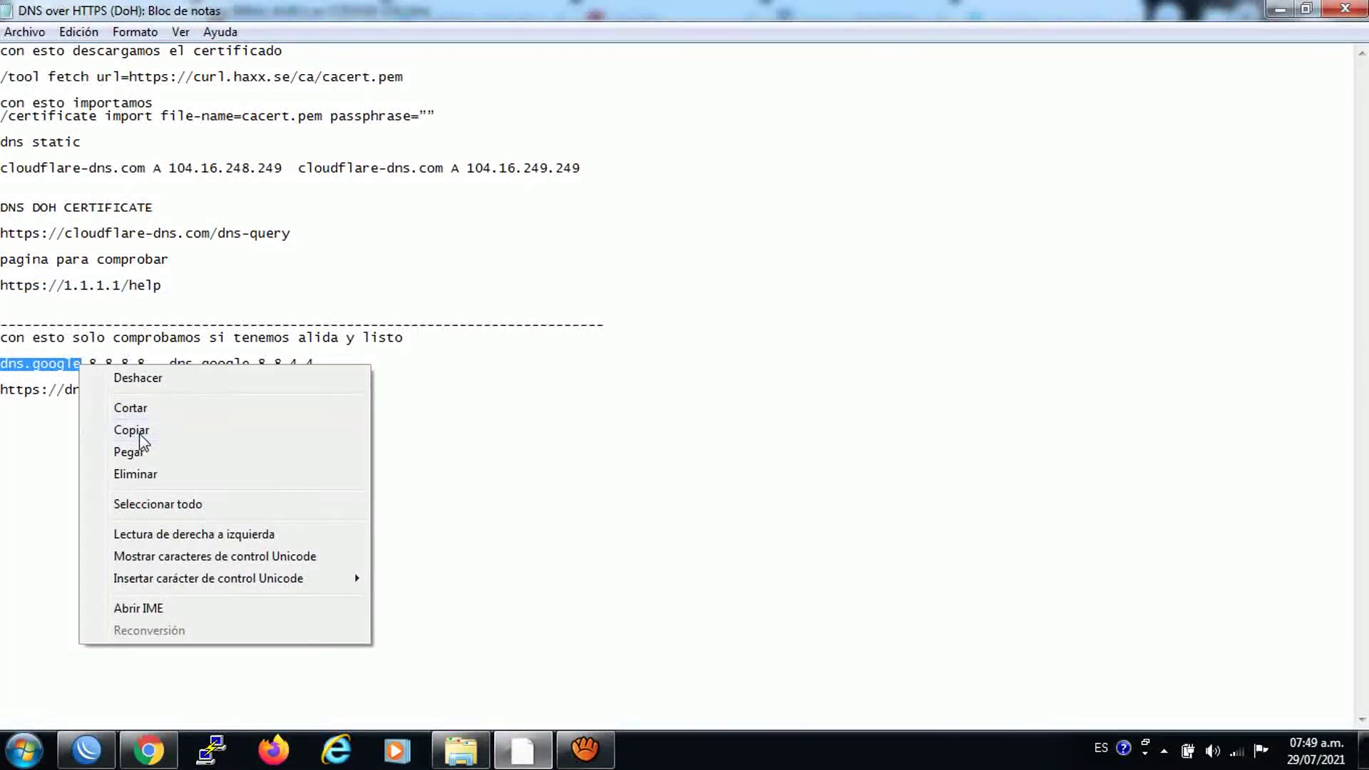
{"action": "left_click", "coordinate": [132, 430]}
{"action": "left_click", "coordinate": [85, 750]}
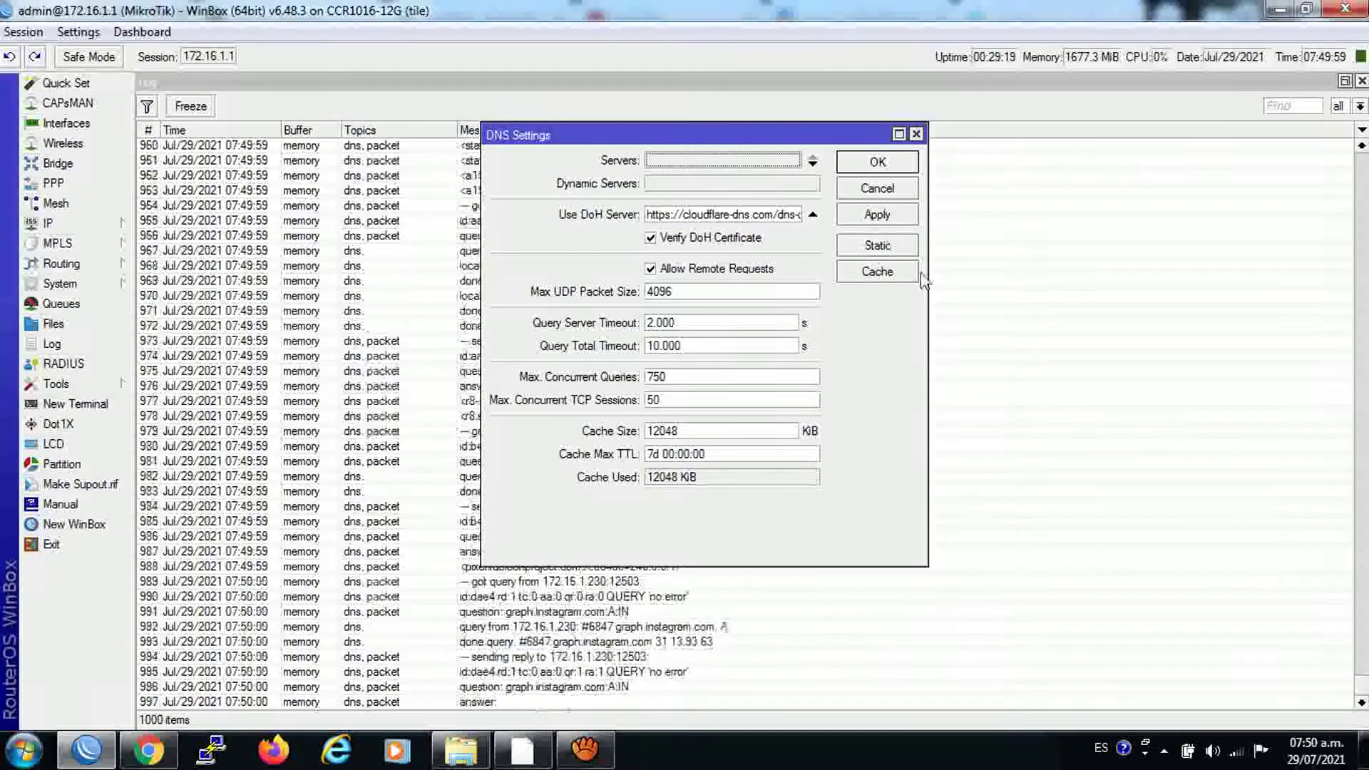
Remove the two cloudflare-dns.com entries, 104.16.248.249 and 104.16.249.249, from the end of the static DNS list.
{"action": "left_click", "coordinate": [882, 250]}
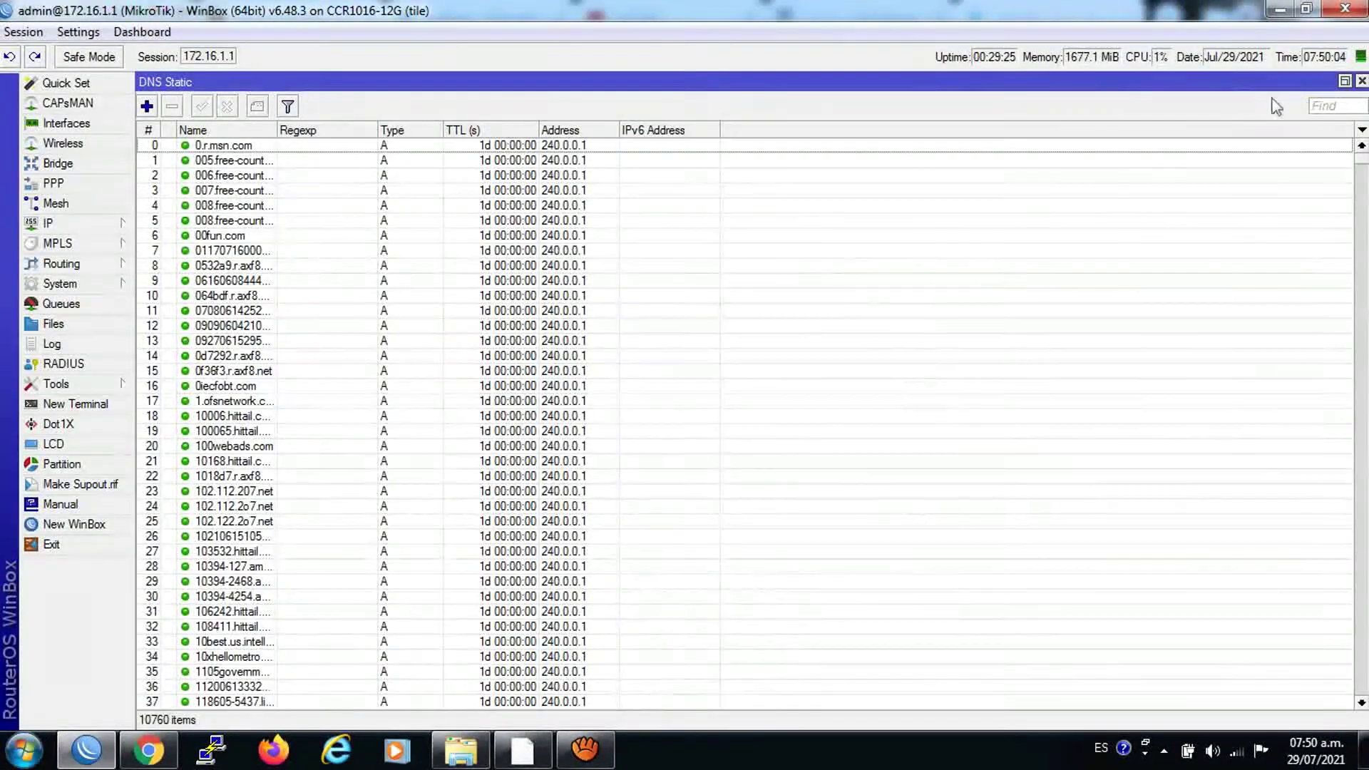
{"action": "left_click_drag", "start_coordinate": [1362, 162], "coordinate": [1310, 720]}
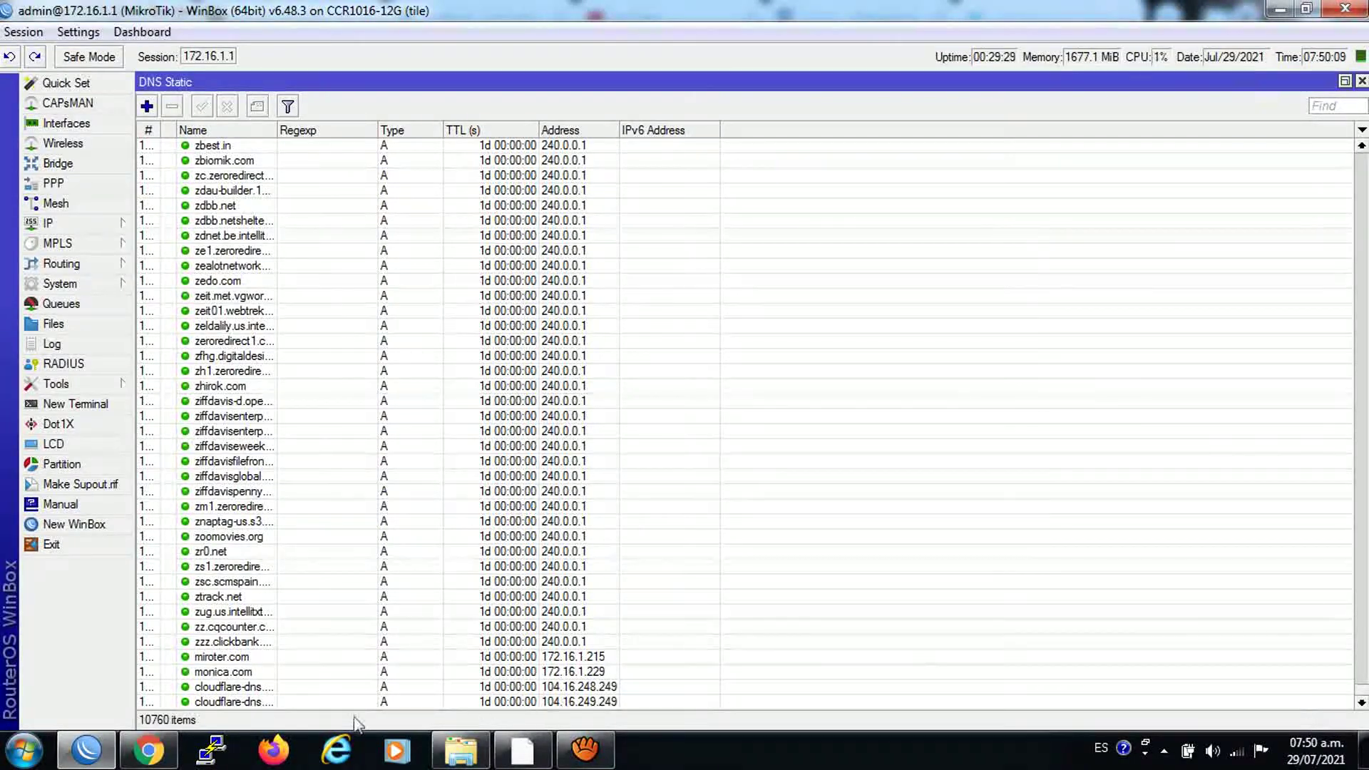
{"action": "left_click", "coordinate": [257, 687]}
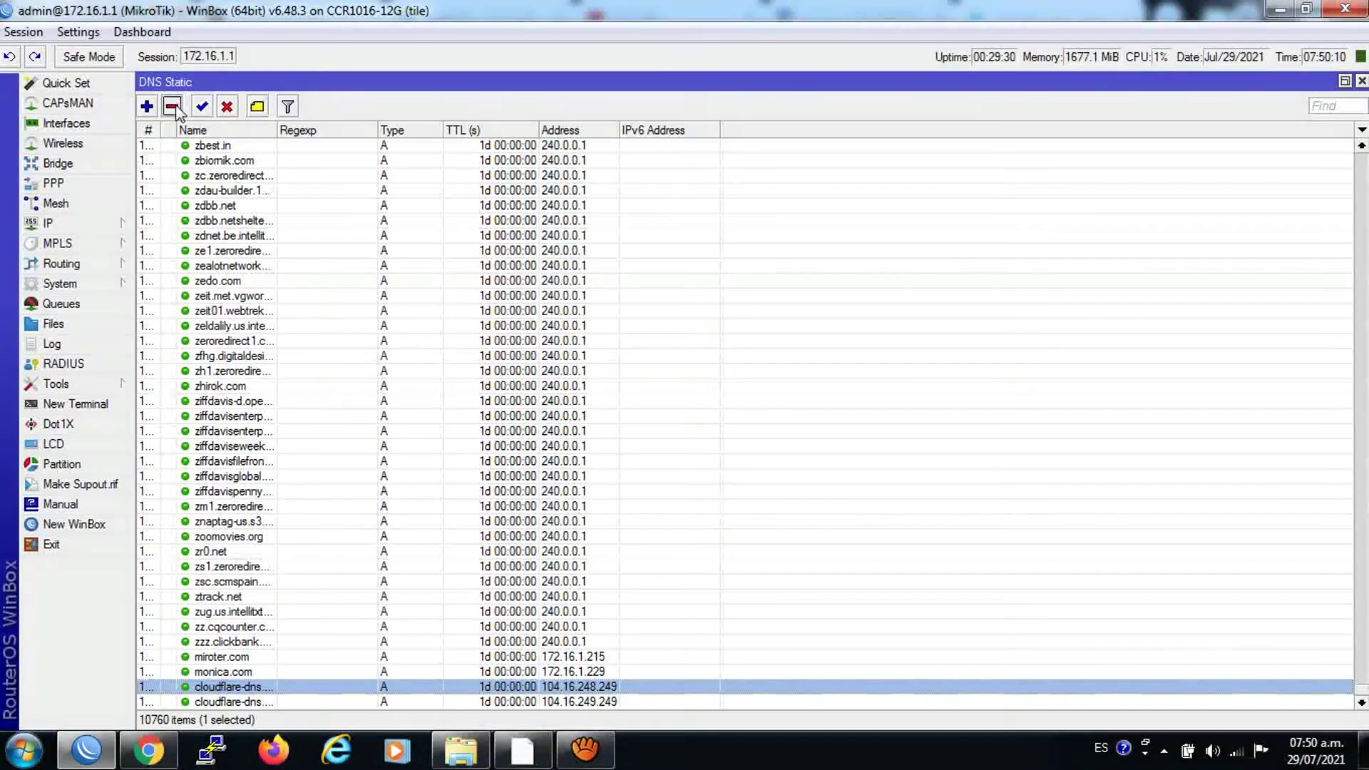
{"action": "left_click", "coordinate": [218, 702]}
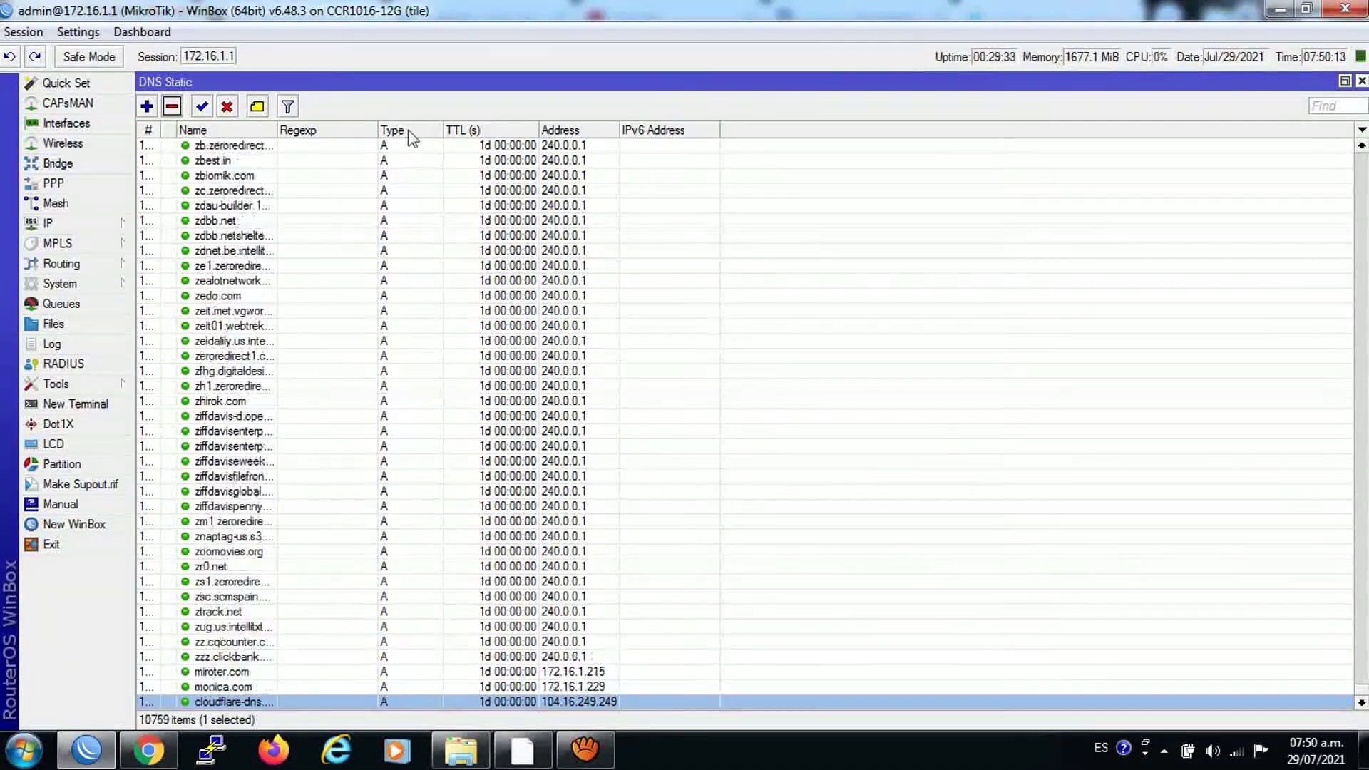
Add a static DNS entry of type A named dns.google with the address 8.8.8.8.
{"action": "left_click", "coordinate": [148, 108]}
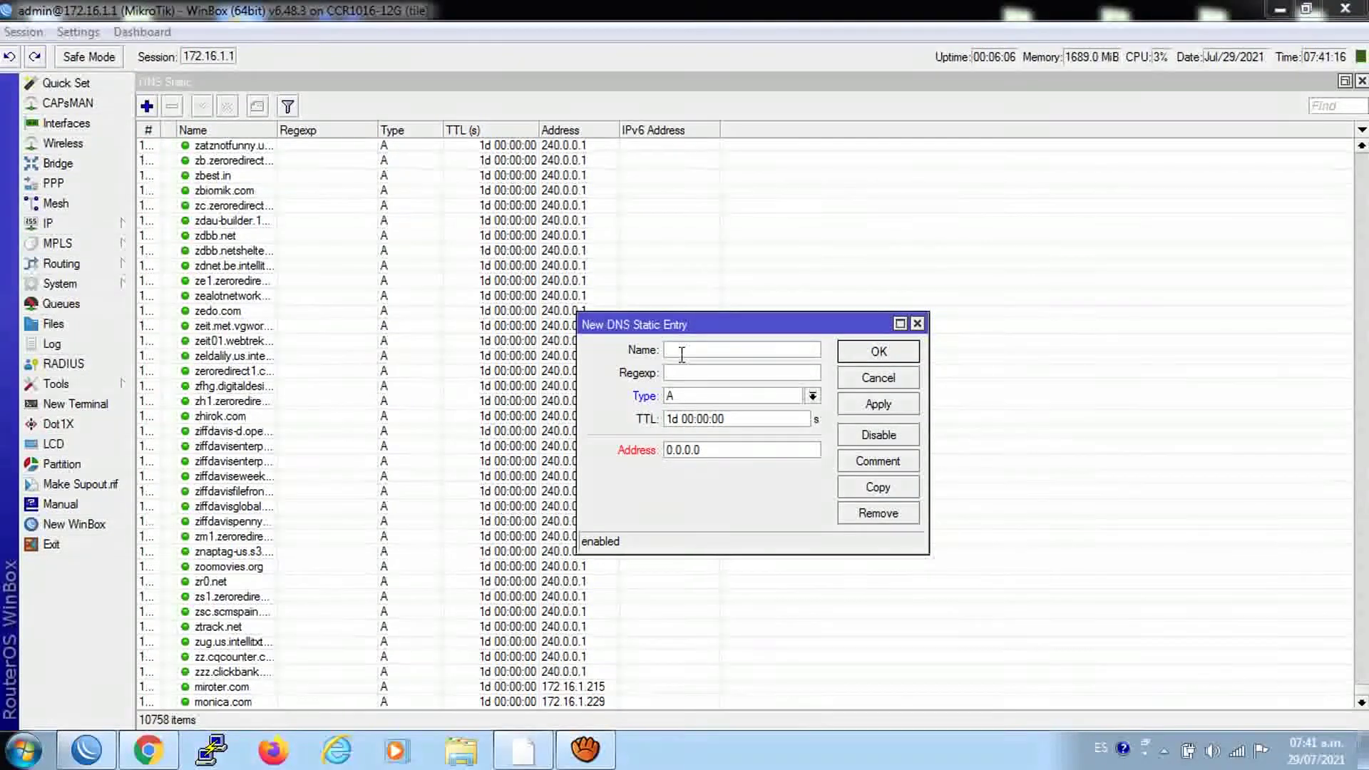
{"action": "right_click", "coordinate": [682, 354]}
{"action": "left_click", "coordinate": [728, 412]}
{"action": "double_click", "coordinate": [742, 451]}
{"action": "type", "text": "8.8.8.8"}
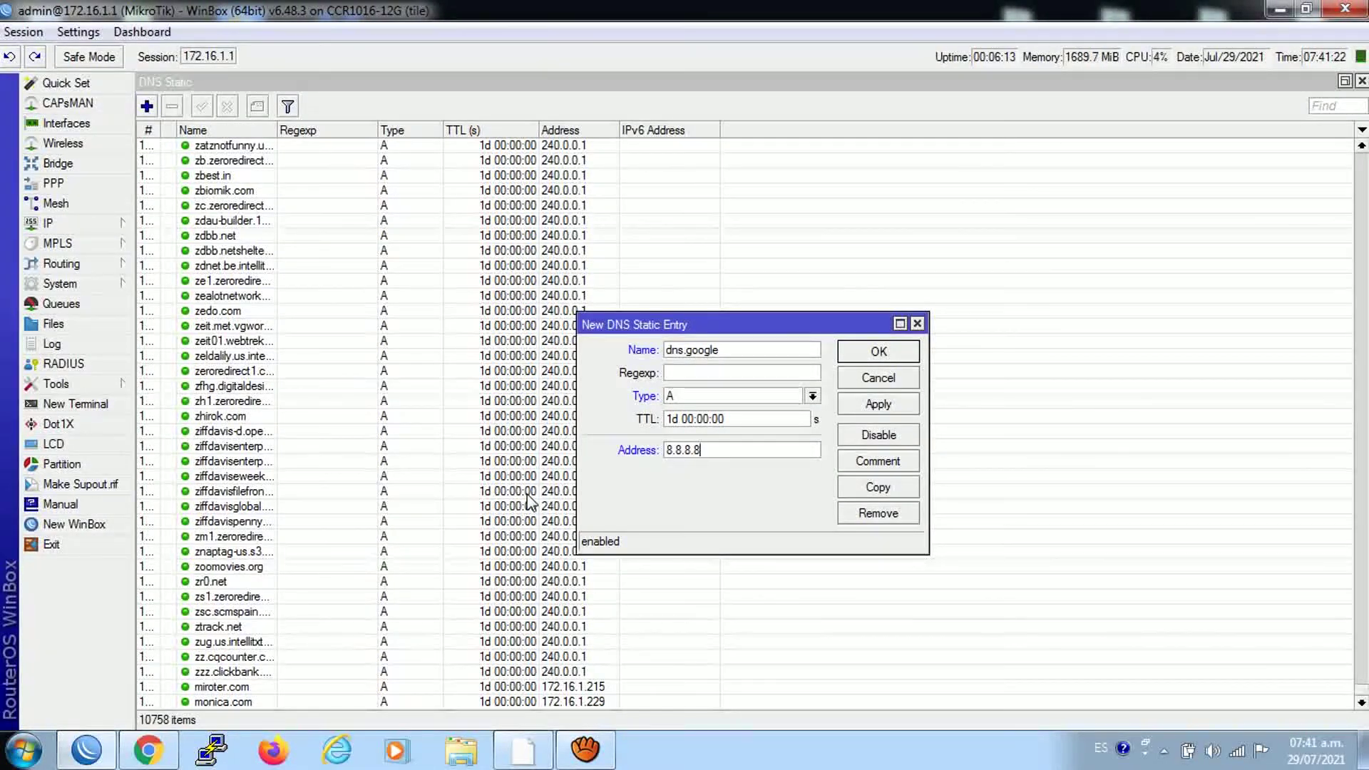
{"action": "left_click", "coordinate": [860, 408]}
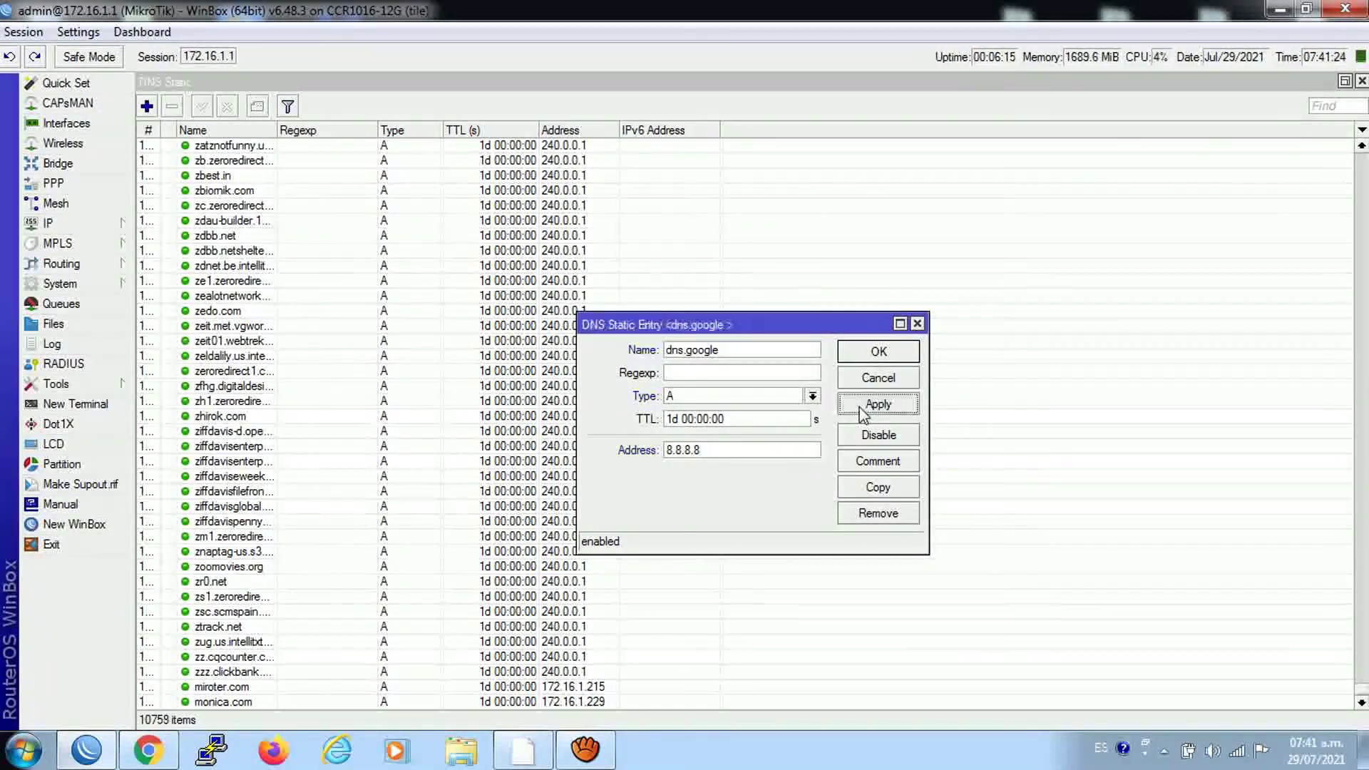
Duplicate the dns.google static entry with the address 8.8.4.4 and save both entries.
{"action": "left_click", "coordinate": [878, 488]}
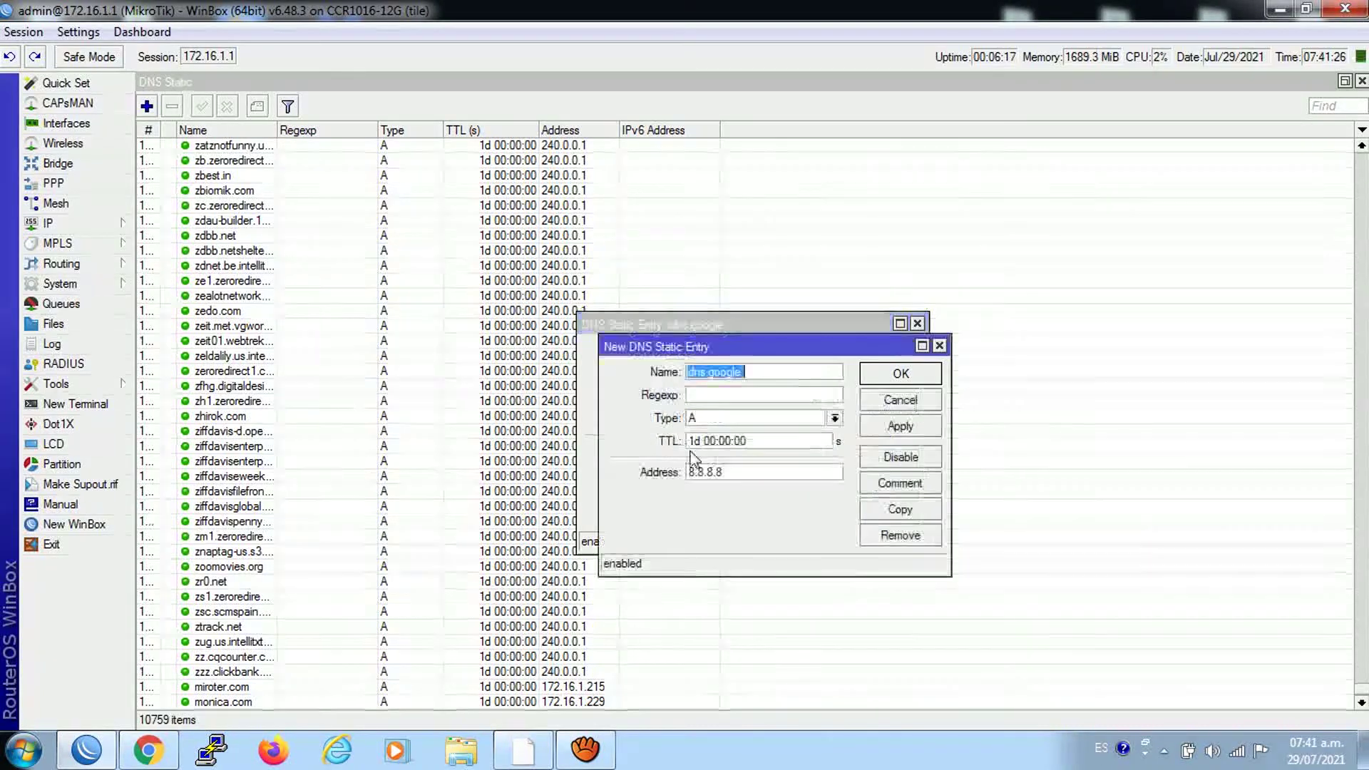
{"action": "key", "text": "Tab"}
{"action": "key", "text": "Tab"}
{"action": "key", "text": "Tab"}
{"action": "key", "text": "Tab"}
{"action": "type", "text": "8.8"}
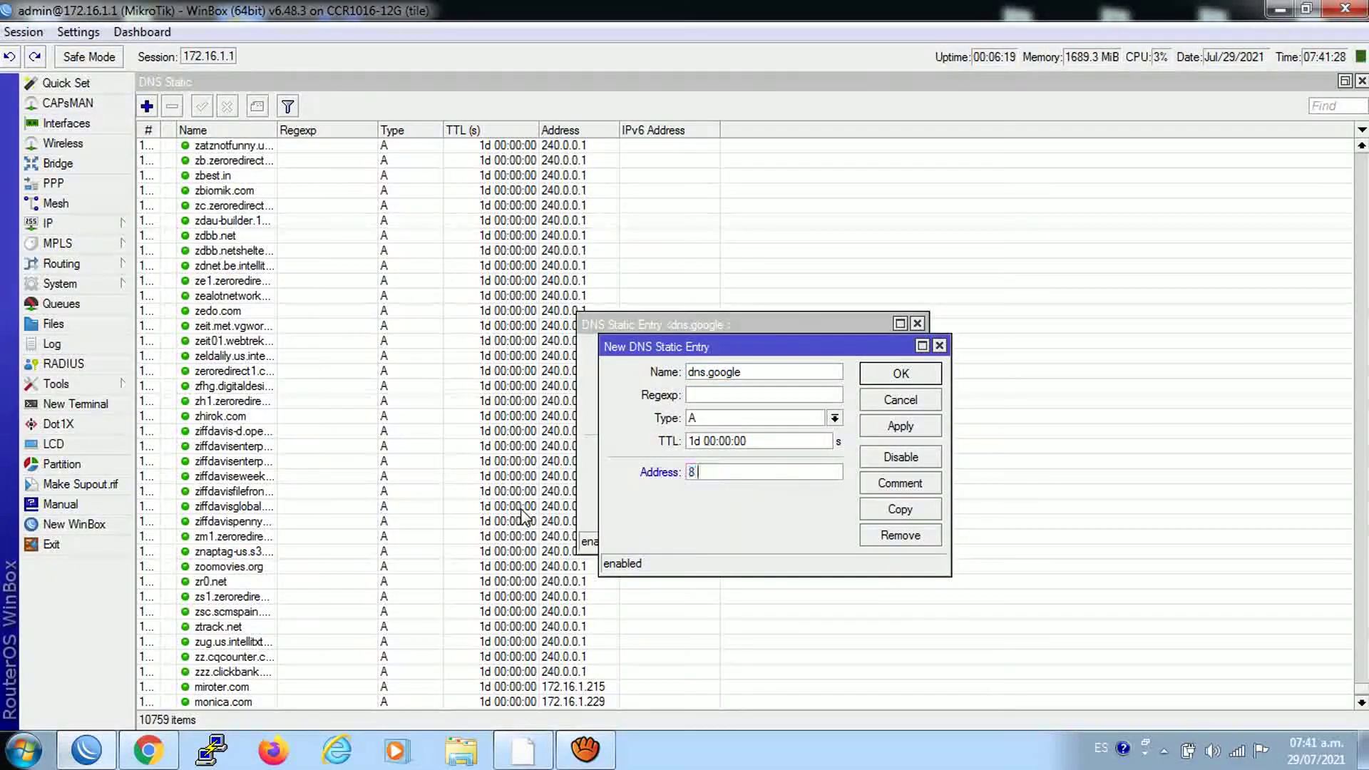
{"action": "type", "text": "."}
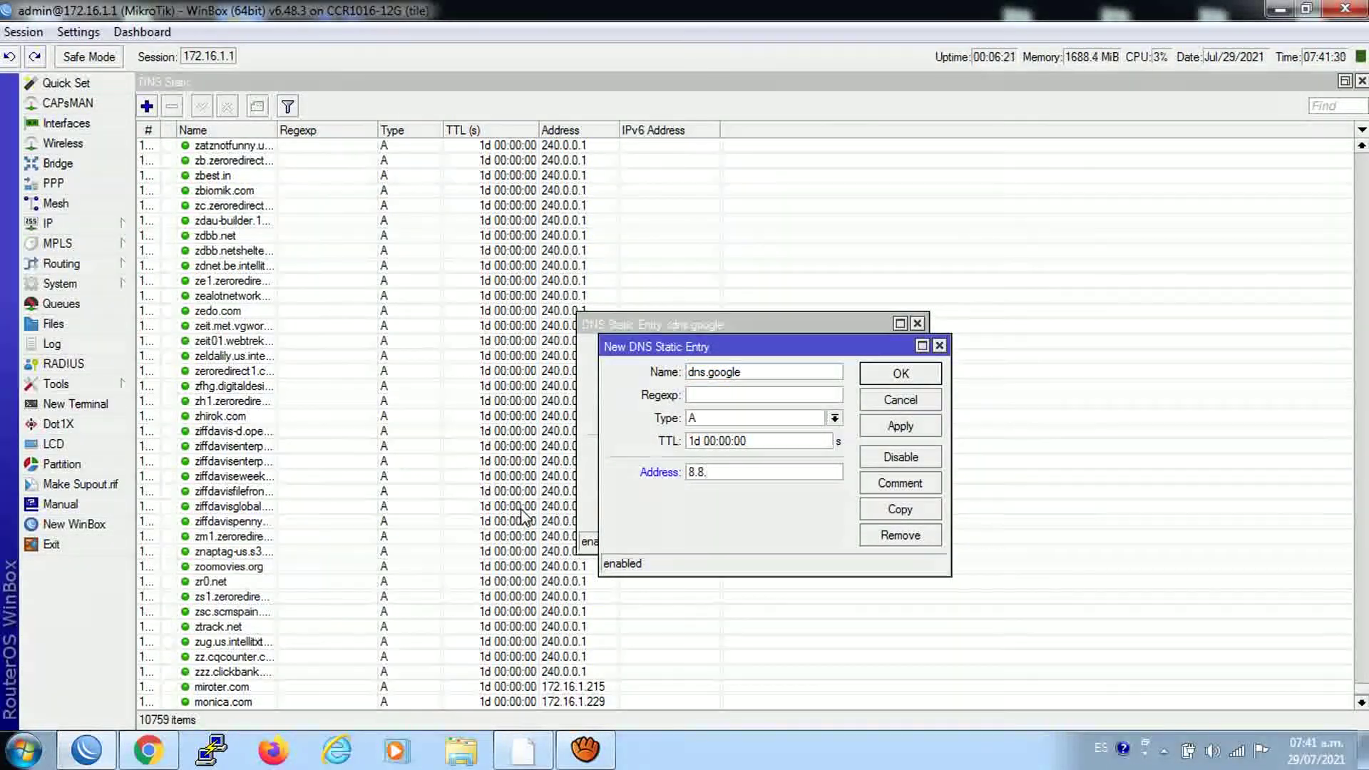
{"action": "type", "text": "4.4"}
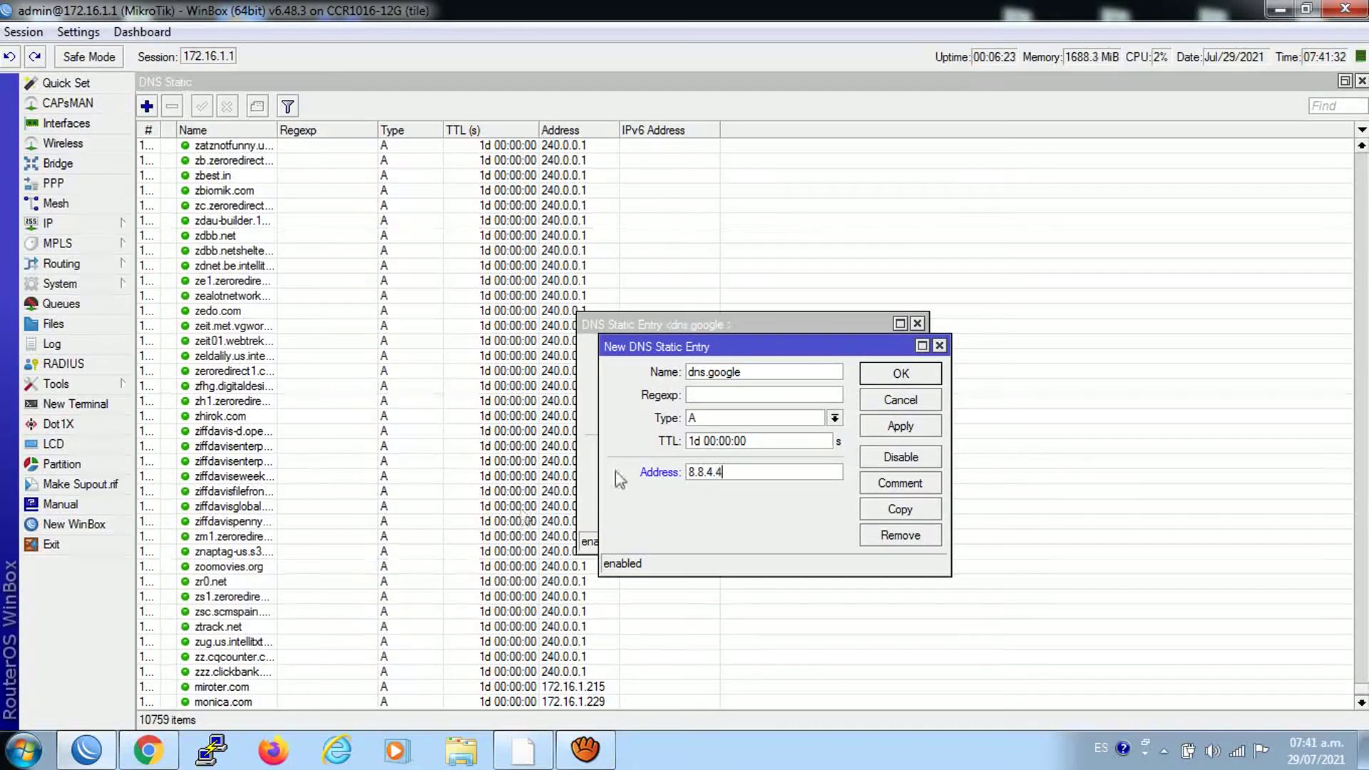
{"action": "left_click", "coordinate": [900, 426]}
{"action": "left_click", "coordinate": [895, 377]}
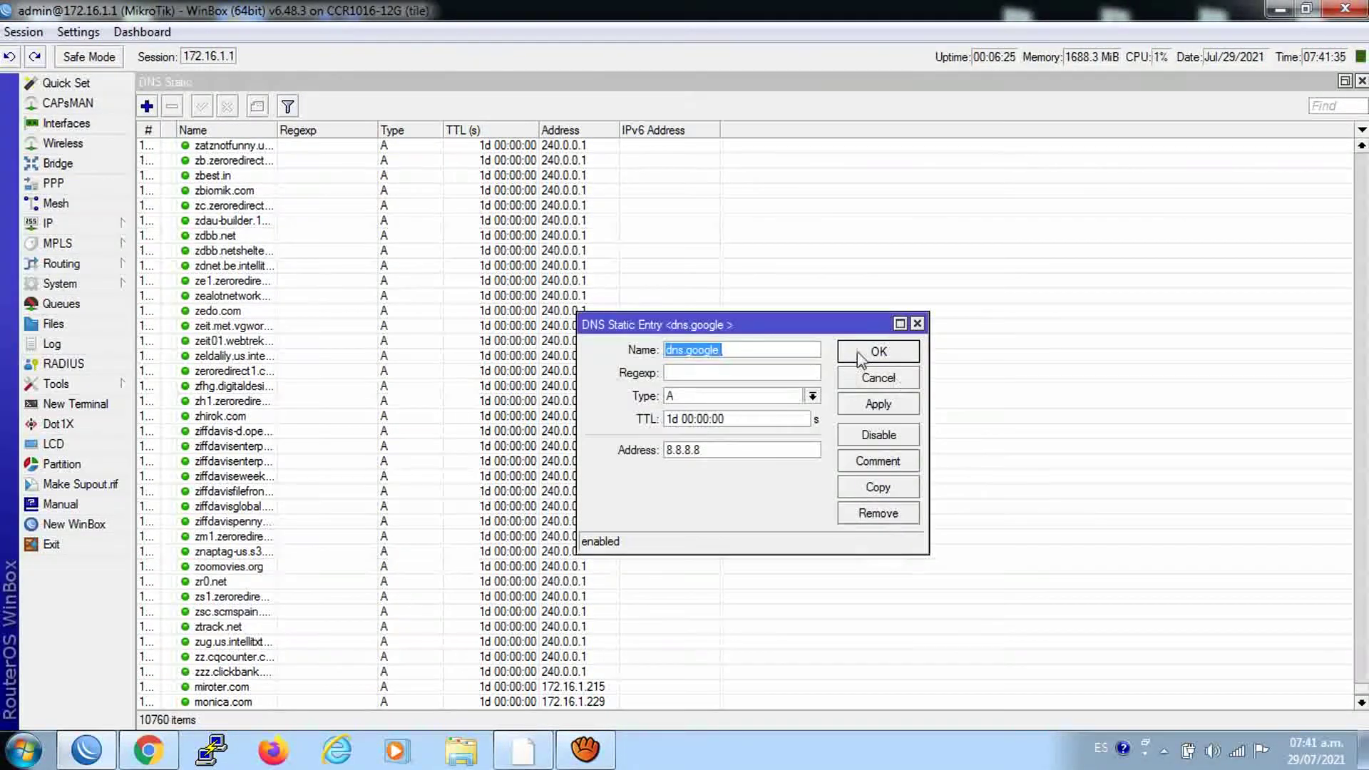
{"action": "left_click", "coordinate": [867, 353]}
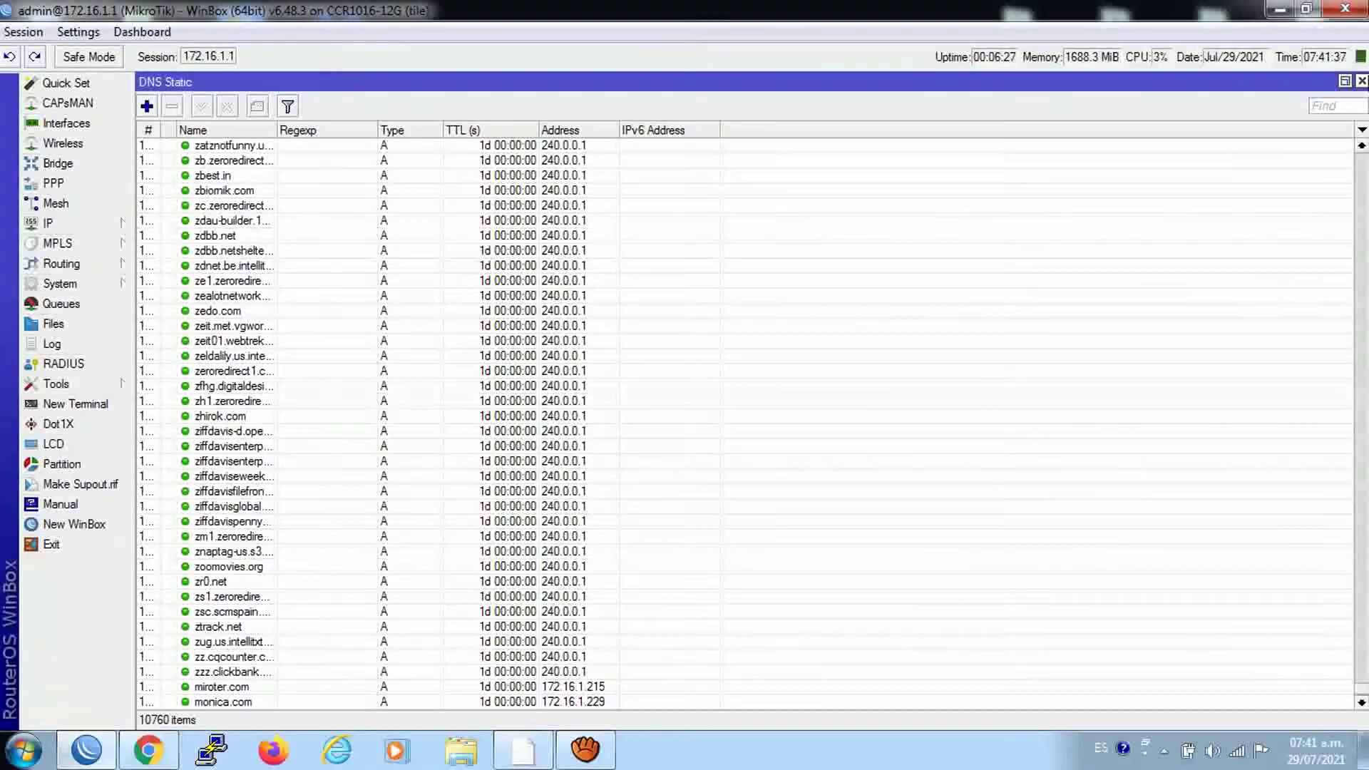
{"action": "left_click", "coordinate": [1362, 80]}
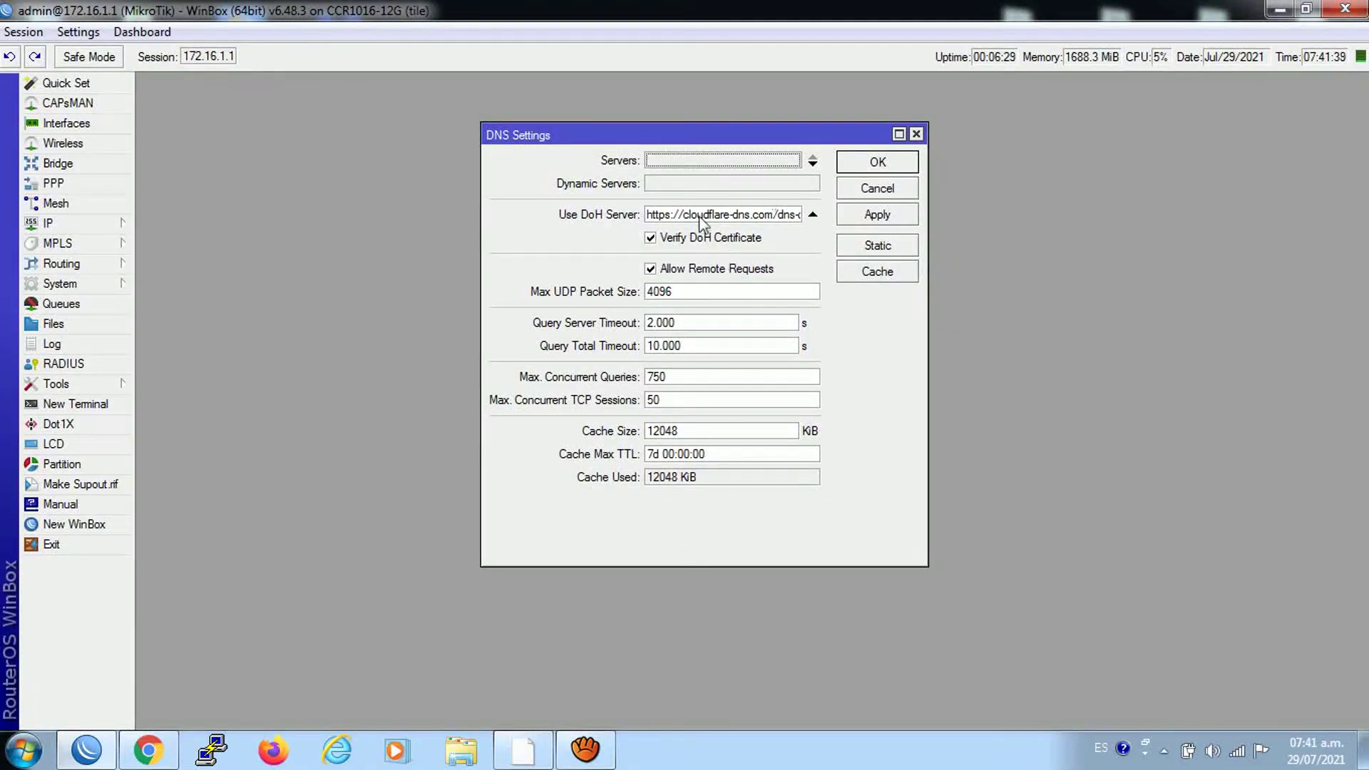
{"action": "left_click", "coordinate": [522, 749]}
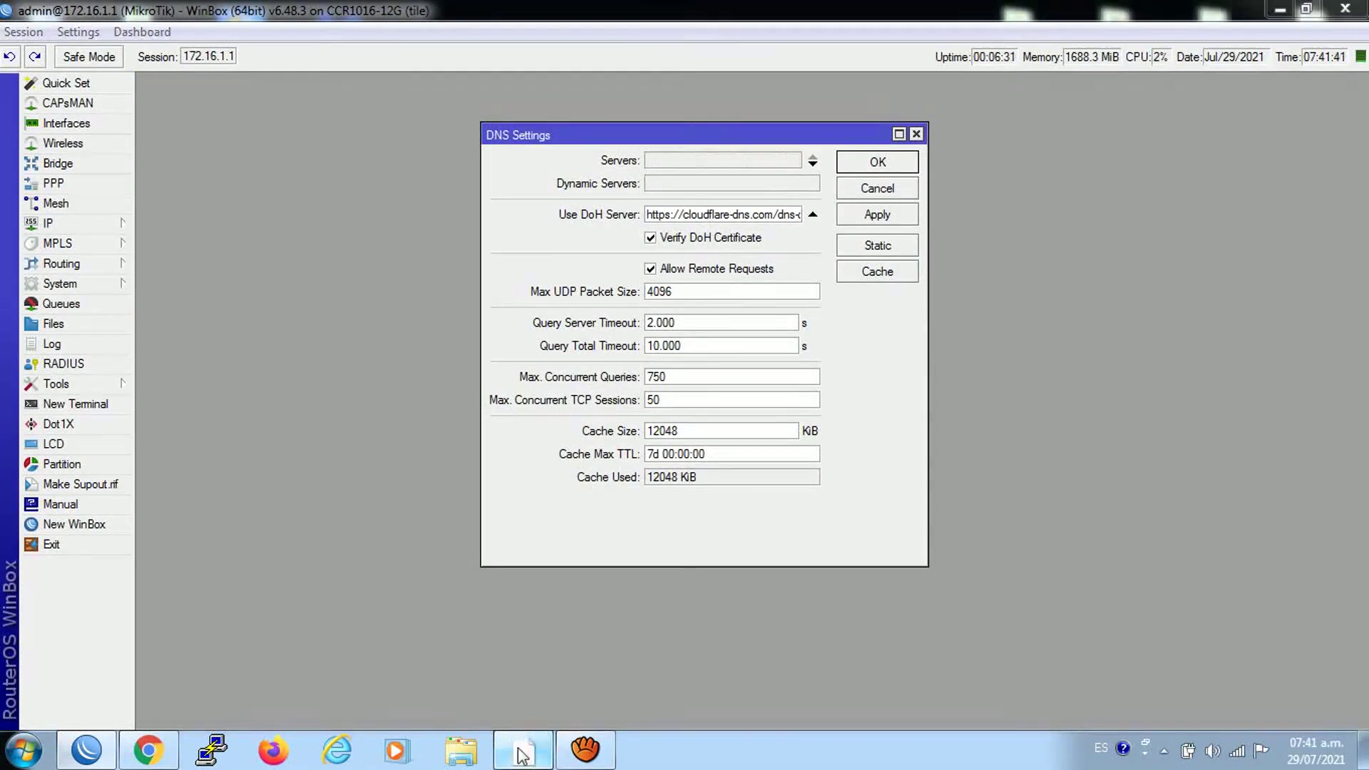
{"action": "left_click_drag", "start_coordinate": [259, 570], "coordinate": [56, 577]}
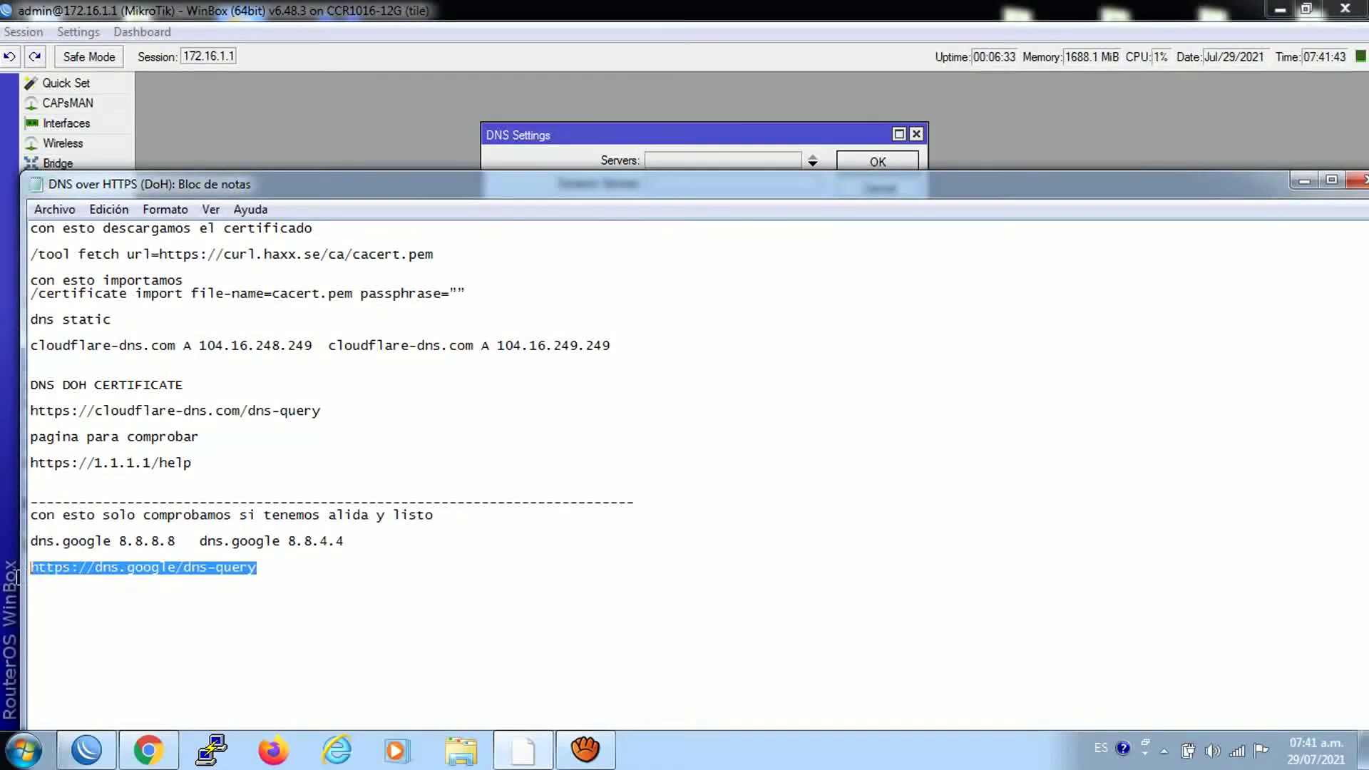
{"action": "right_click", "coordinate": [64, 574]}
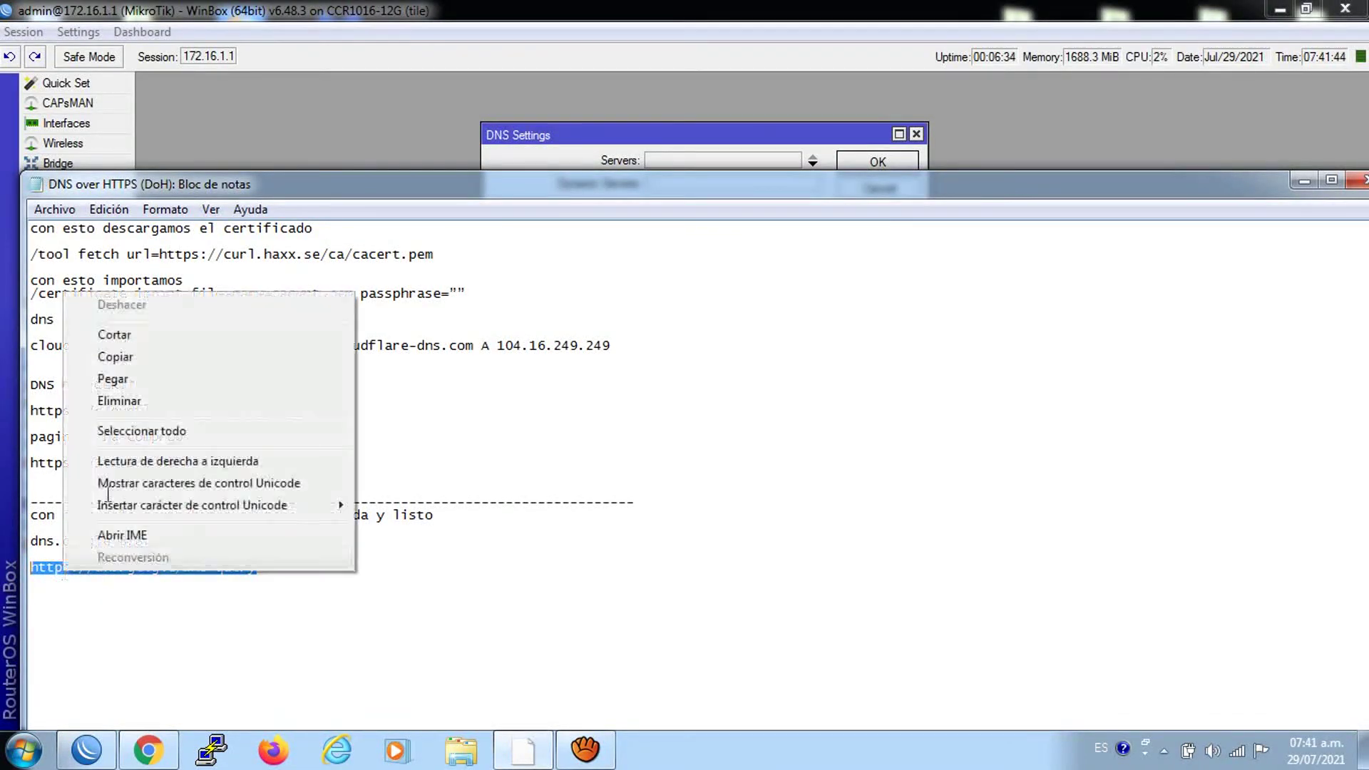
{"action": "left_click", "coordinate": [134, 360]}
{"action": "left_click", "coordinate": [86, 749]}
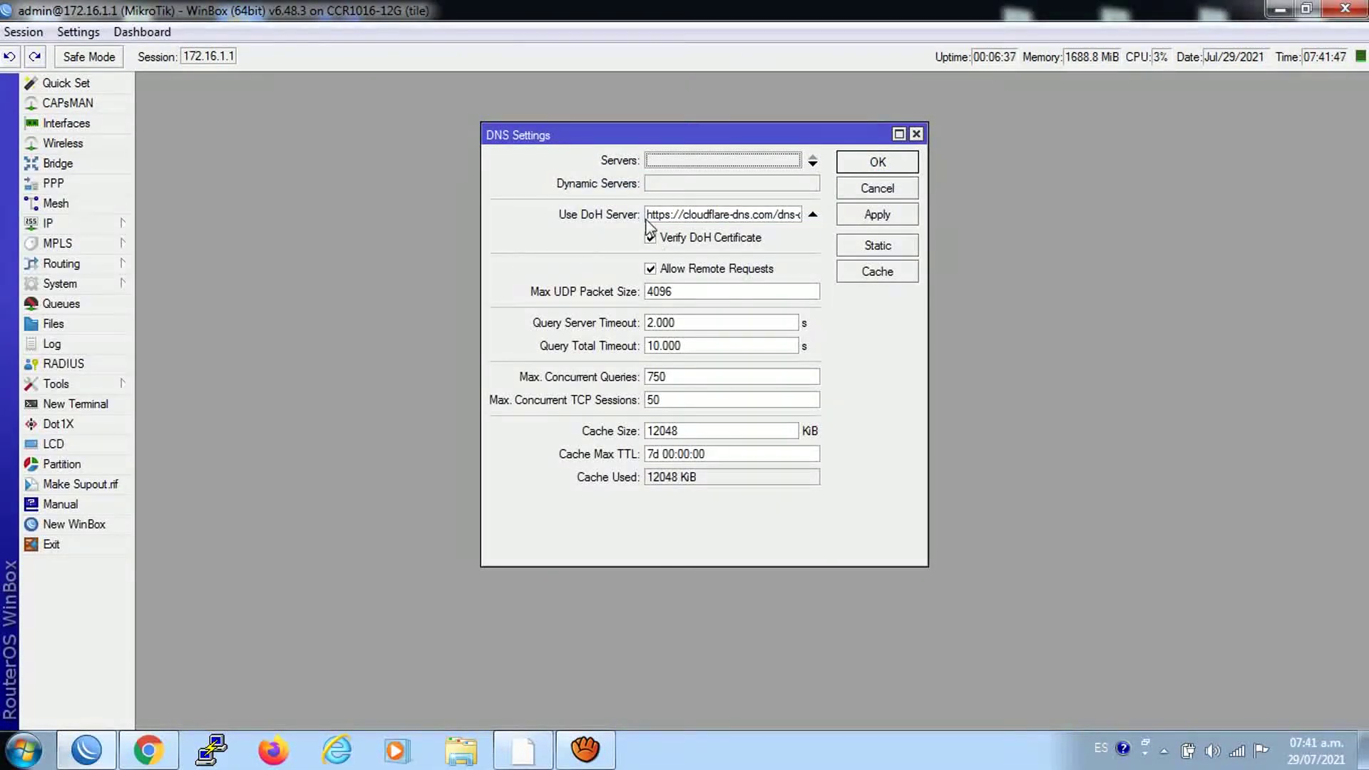
{"action": "left_click_drag", "start_coordinate": [648, 218], "coordinate": [778, 205]}
{"action": "right_click", "coordinate": [772, 209]}
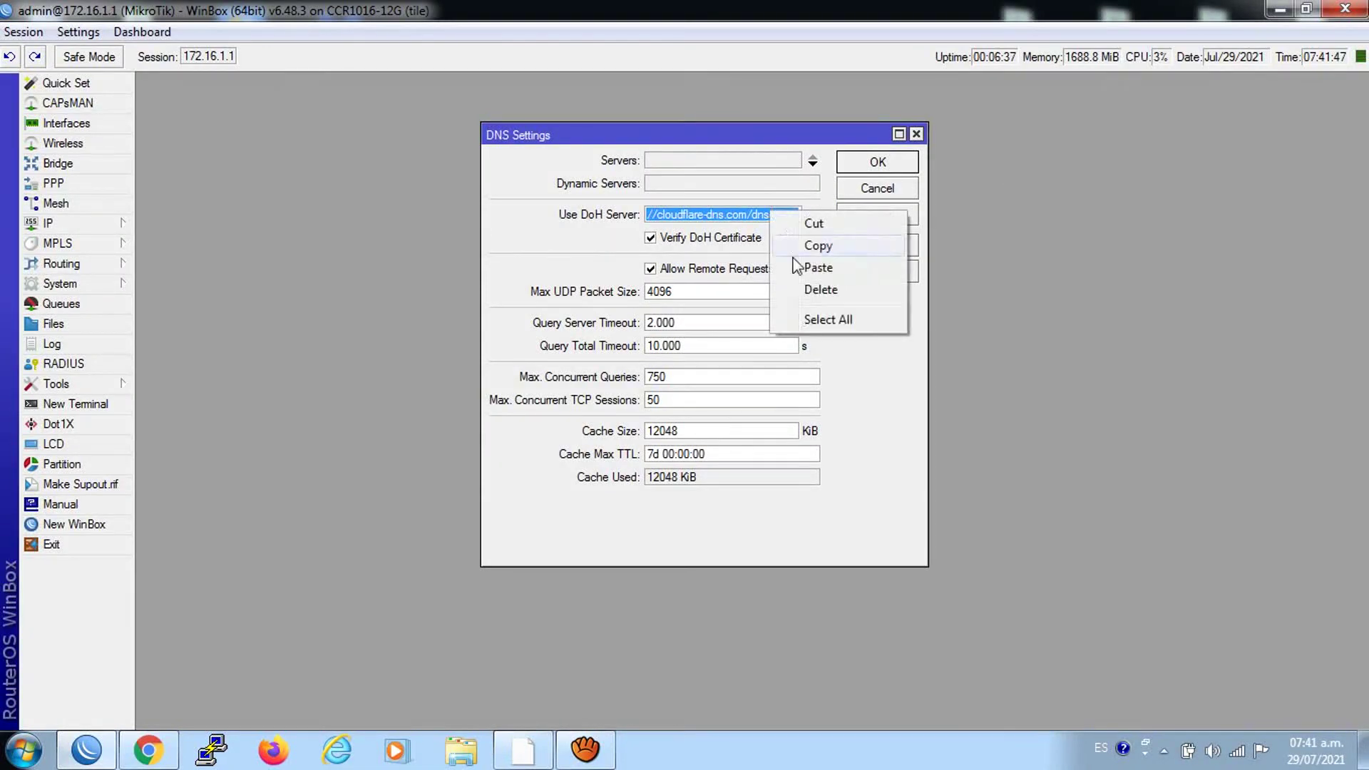
{"action": "left_click", "coordinate": [800, 268]}
{"action": "left_click", "coordinate": [870, 221]}
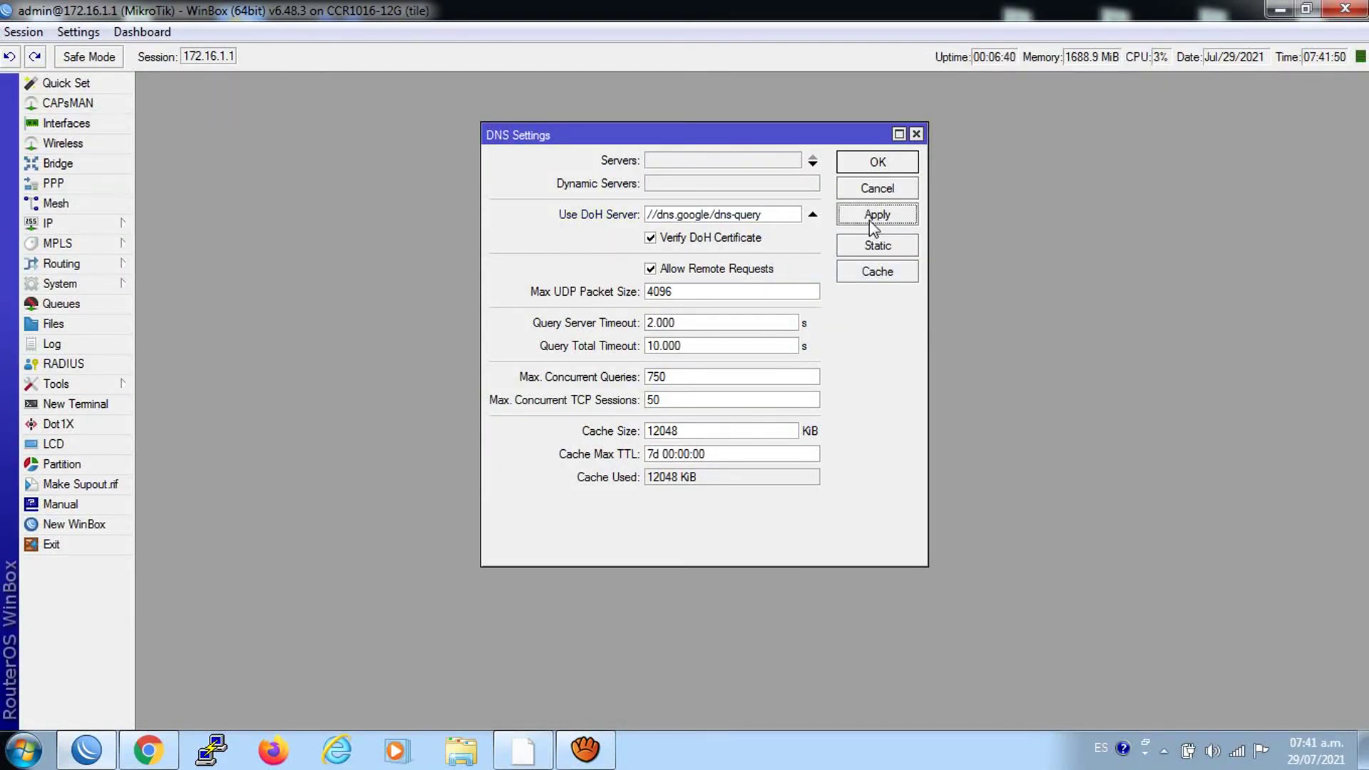
{"action": "left_click", "coordinate": [872, 165]}
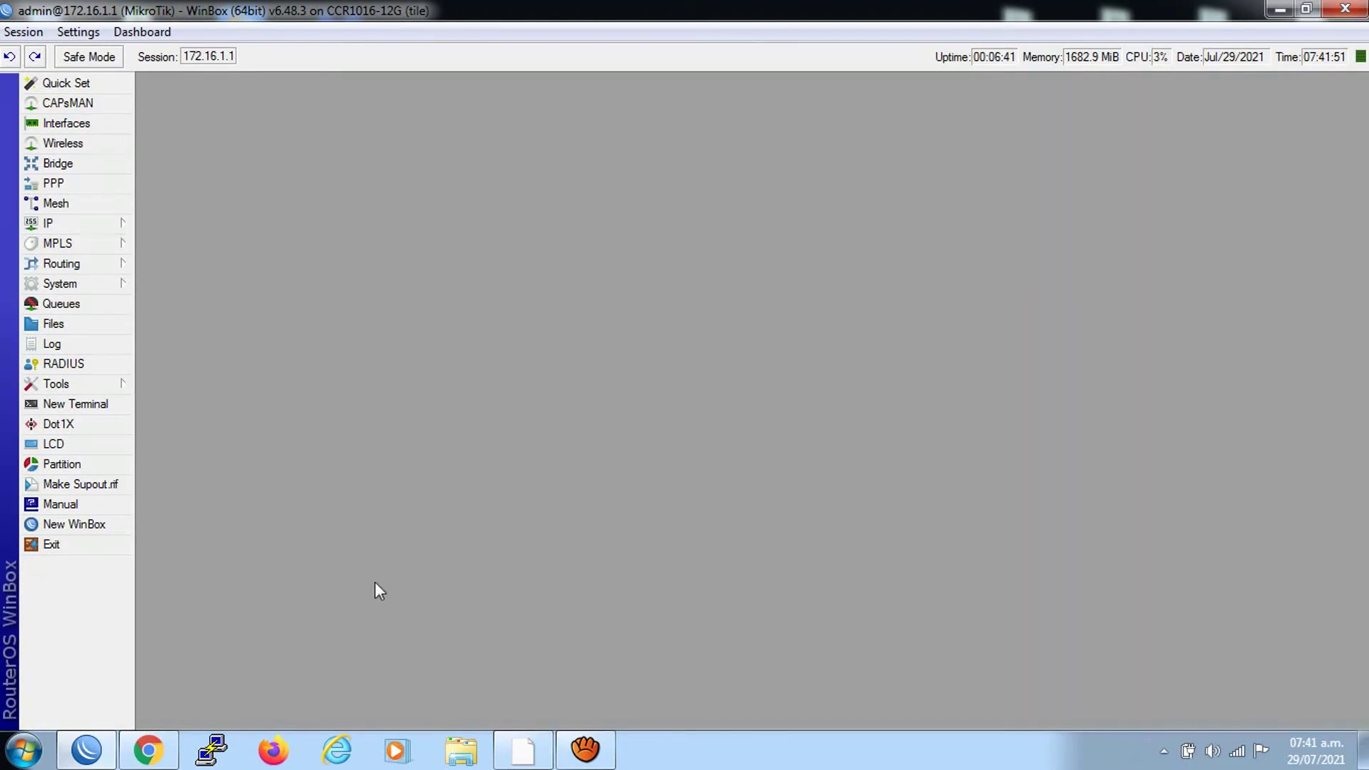
Switch to Chrome, close the 1.1.1.1/help page and reload the FileHippo home page.
{"action": "left_click", "coordinate": [148, 749]}
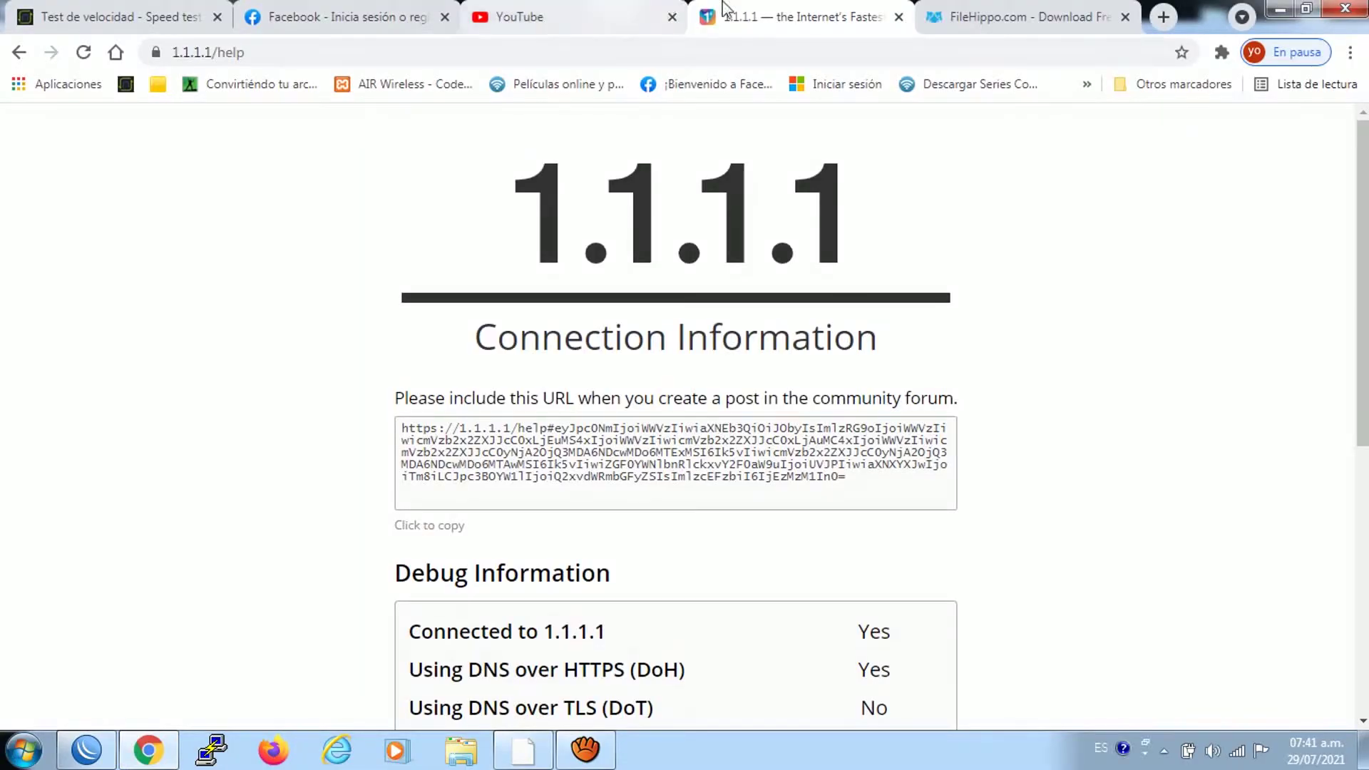
{"action": "left_click", "coordinate": [998, 10]}
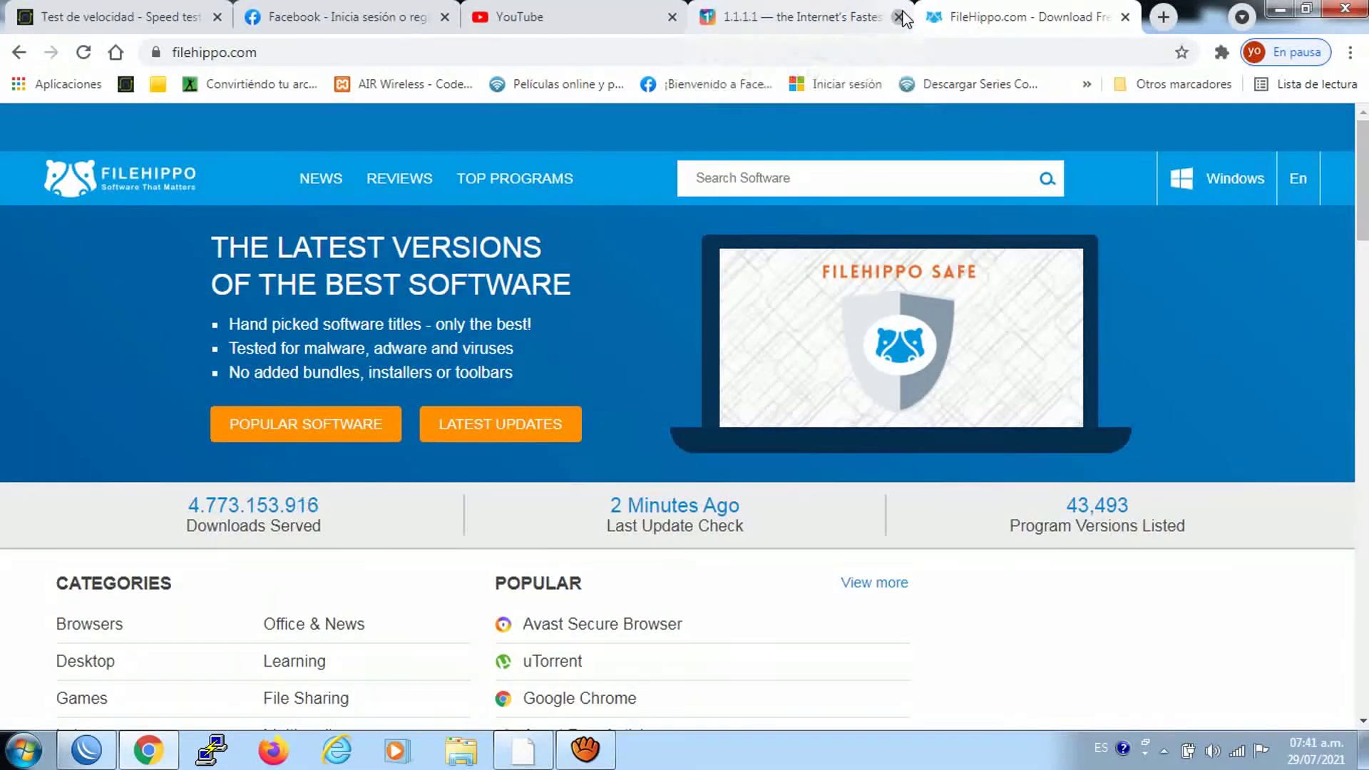
{"action": "left_click", "coordinate": [898, 16]}
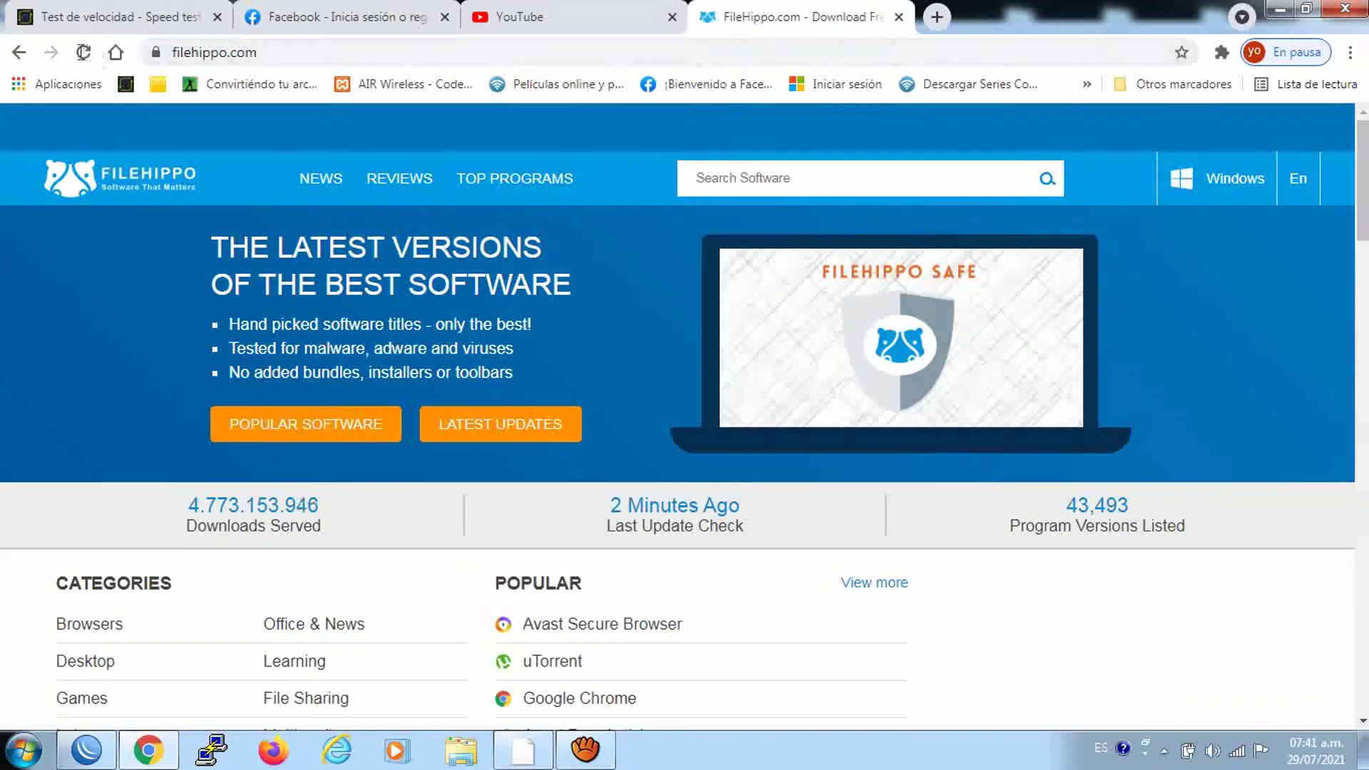
{"action": "left_click", "coordinate": [84, 52]}
Reload the YouTube and nPerf speed test pages and check the Facebook page to test browsing.
{"action": "left_click", "coordinate": [524, 10]}
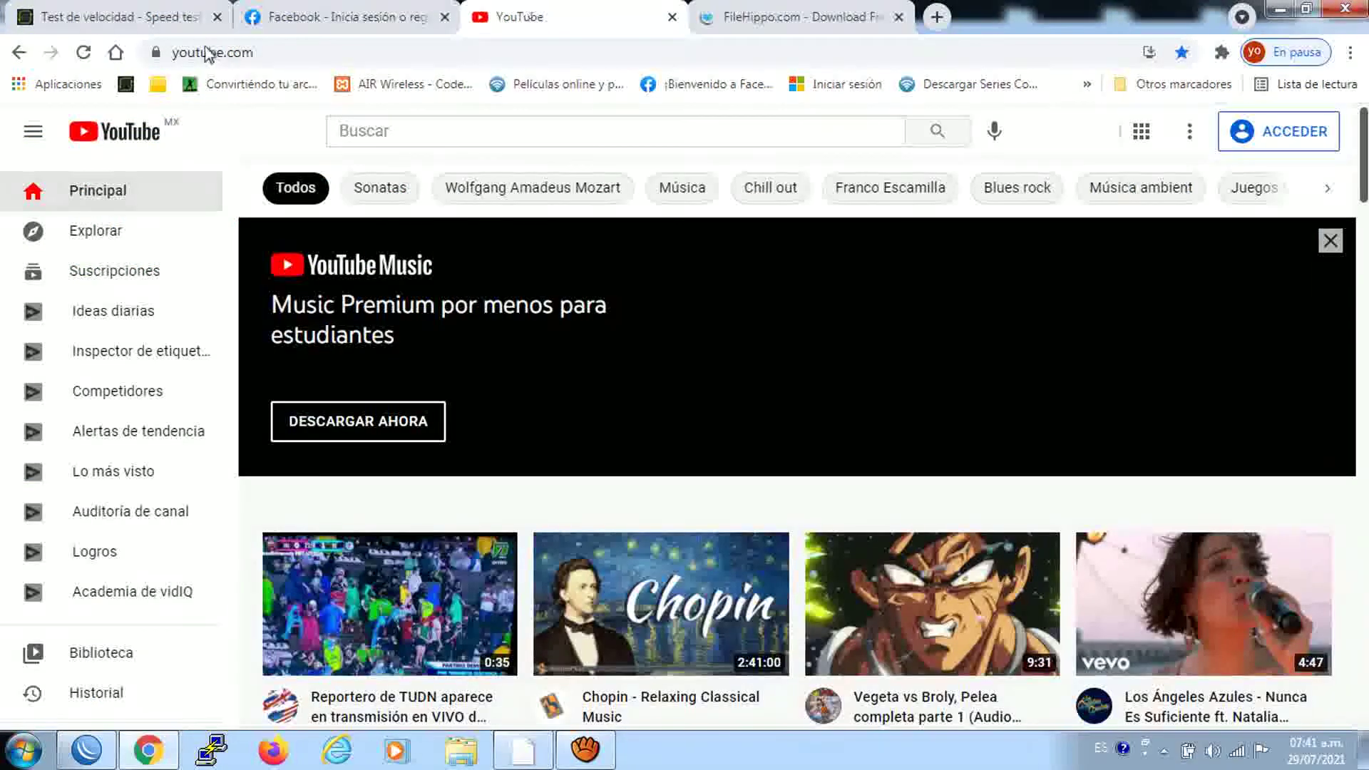
{"action": "left_click", "coordinate": [84, 52]}
{"action": "left_click", "coordinate": [413, 10]}
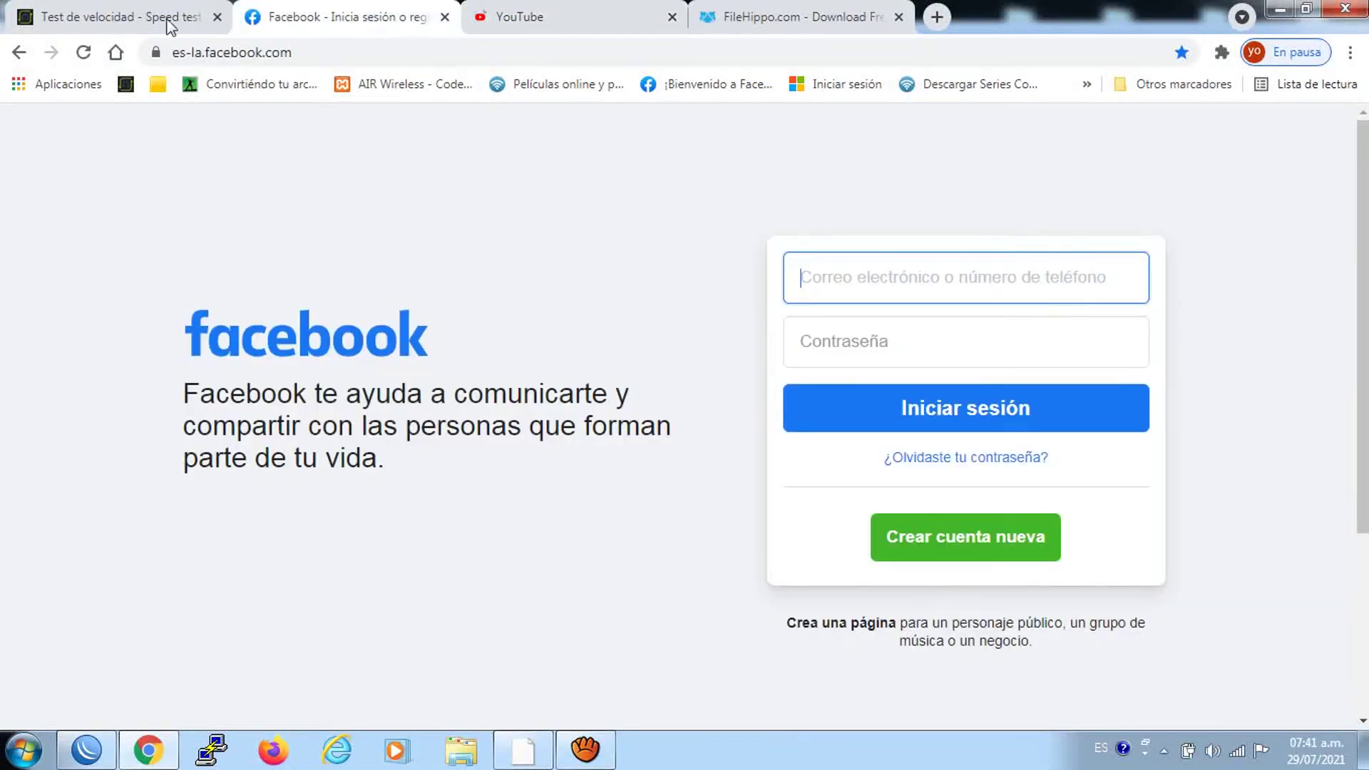
{"action": "left_click", "coordinate": [96, 20]}
{"action": "left_click", "coordinate": [85, 52]}
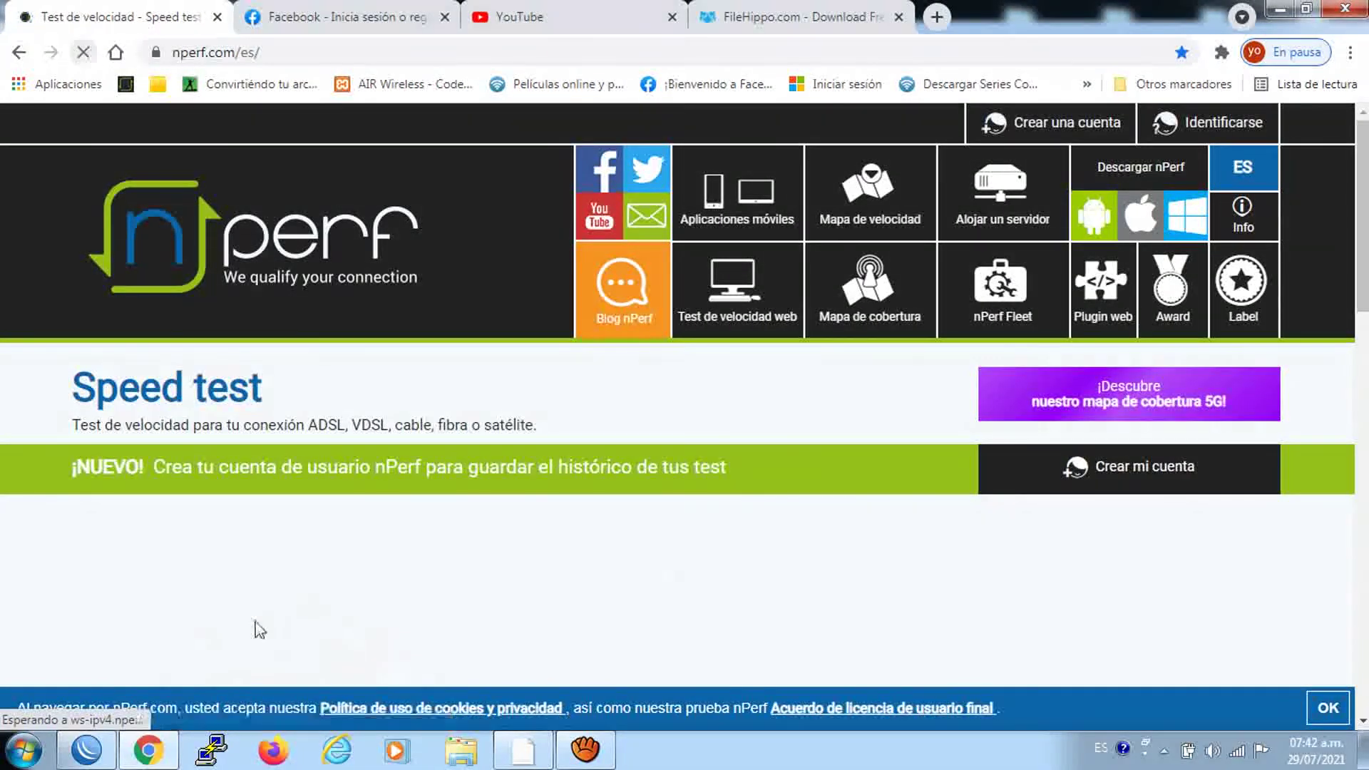
Return to WinBox, examine the newest DNS queries in the router log, and close the log.
{"action": "left_click", "coordinate": [102, 754]}
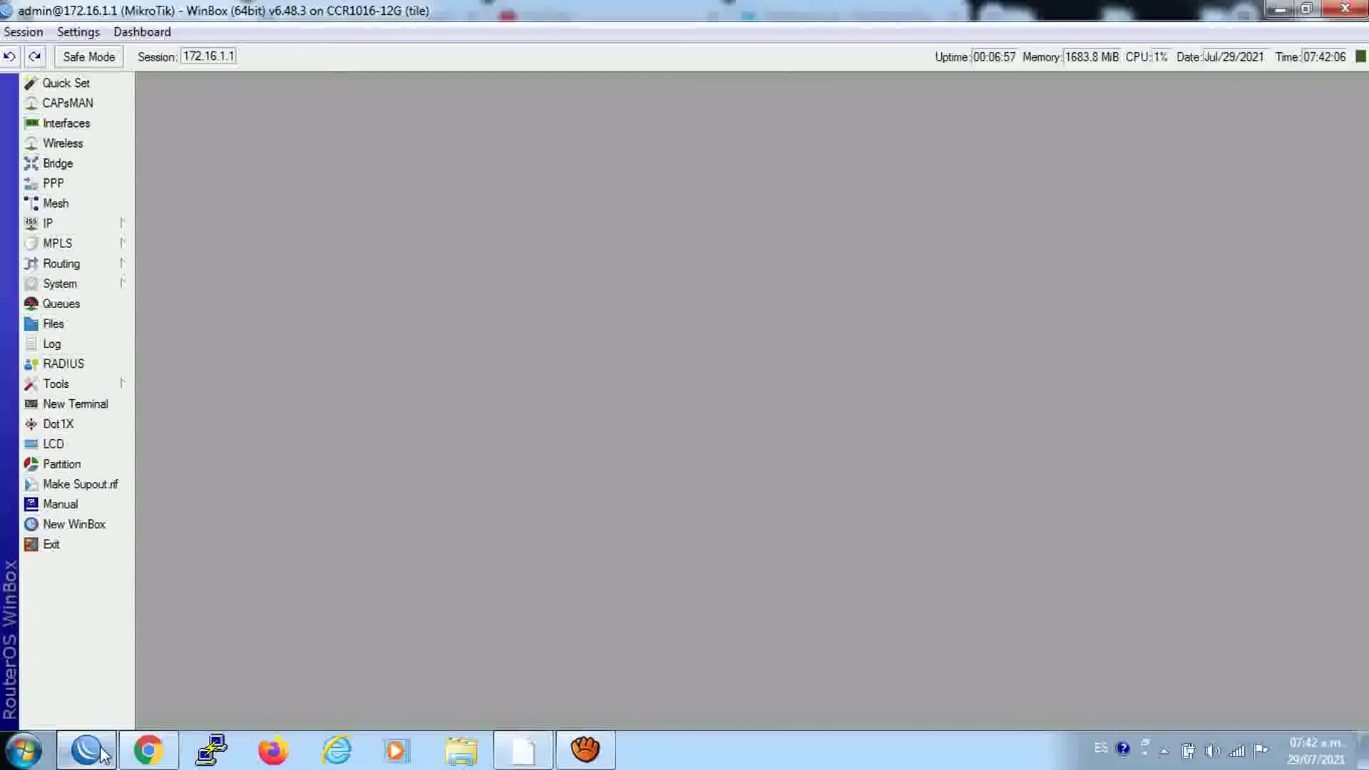
{"action": "left_click", "coordinate": [66, 346]}
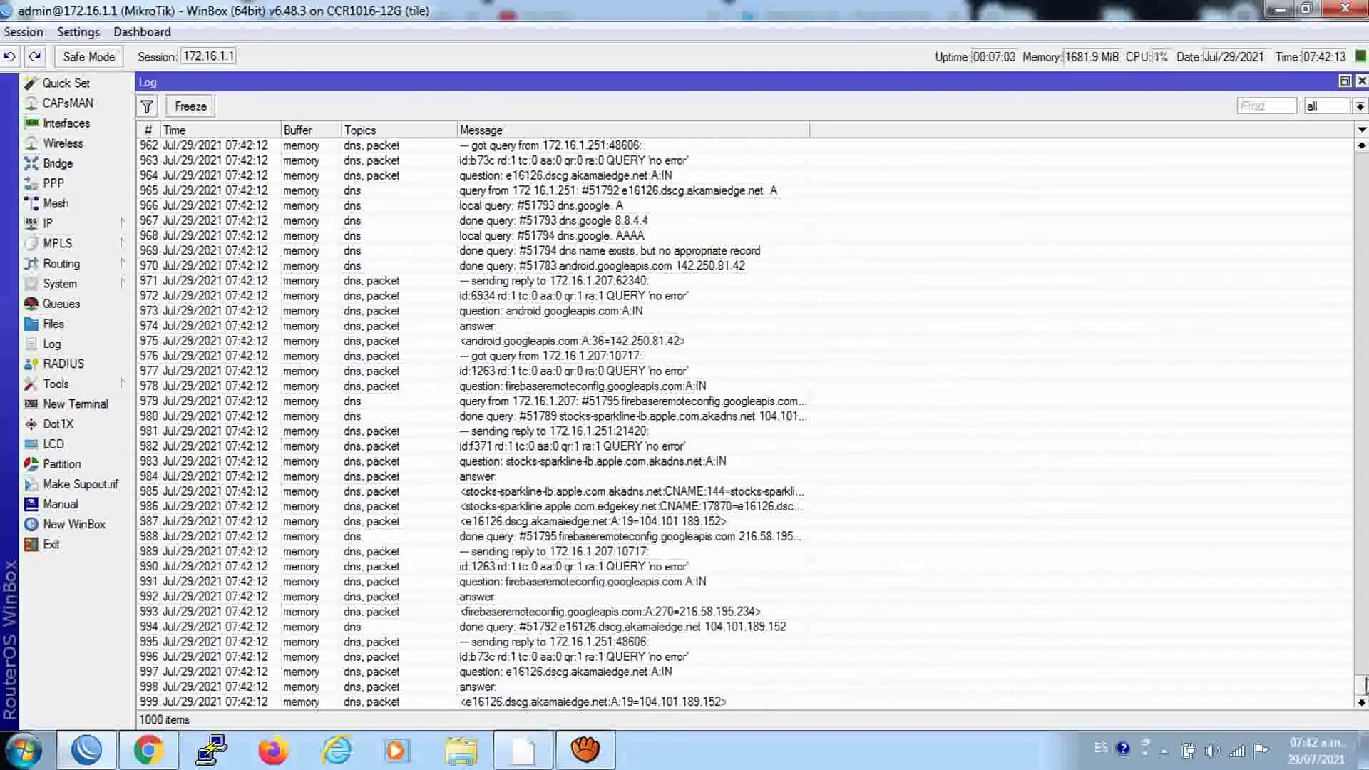
{"action": "left_click_drag", "start_coordinate": [1363, 690], "coordinate": [1267, 699]}
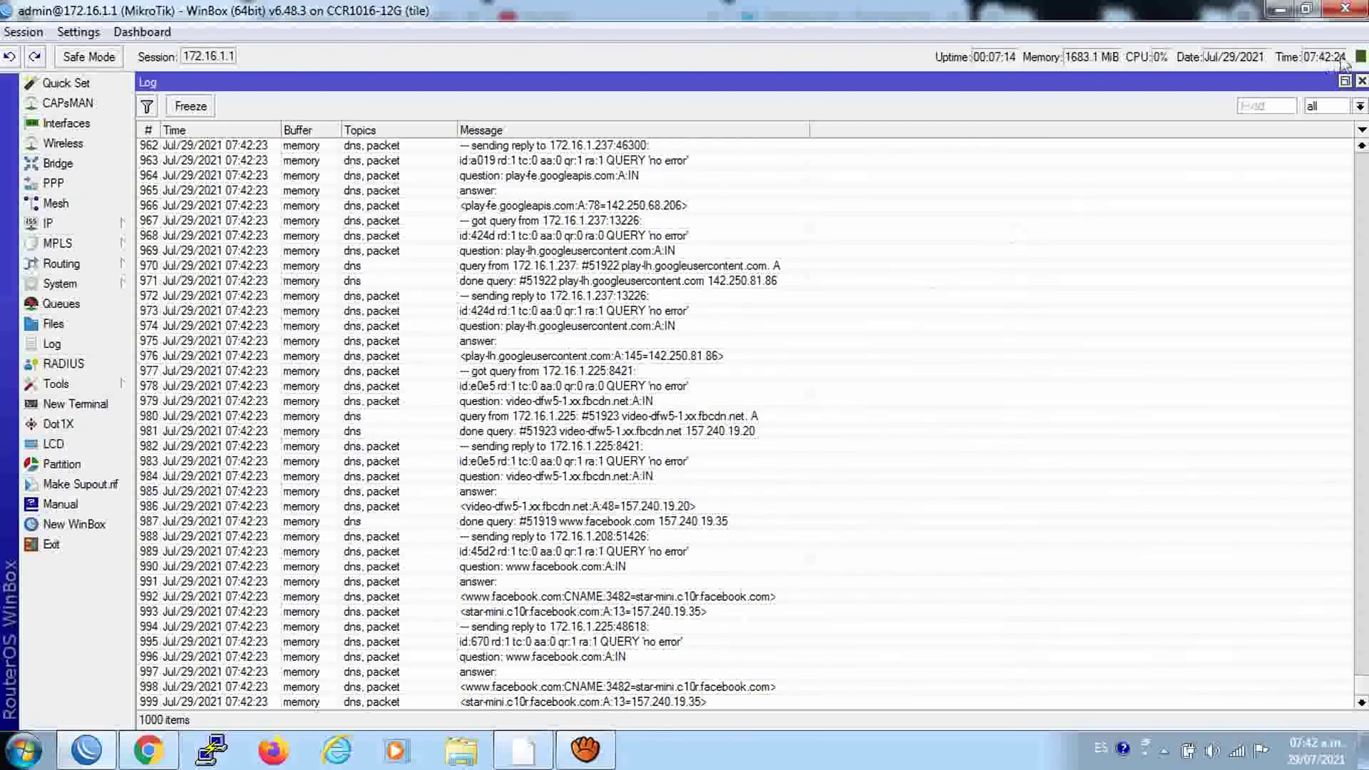
{"action": "left_click", "coordinate": [1362, 81]}
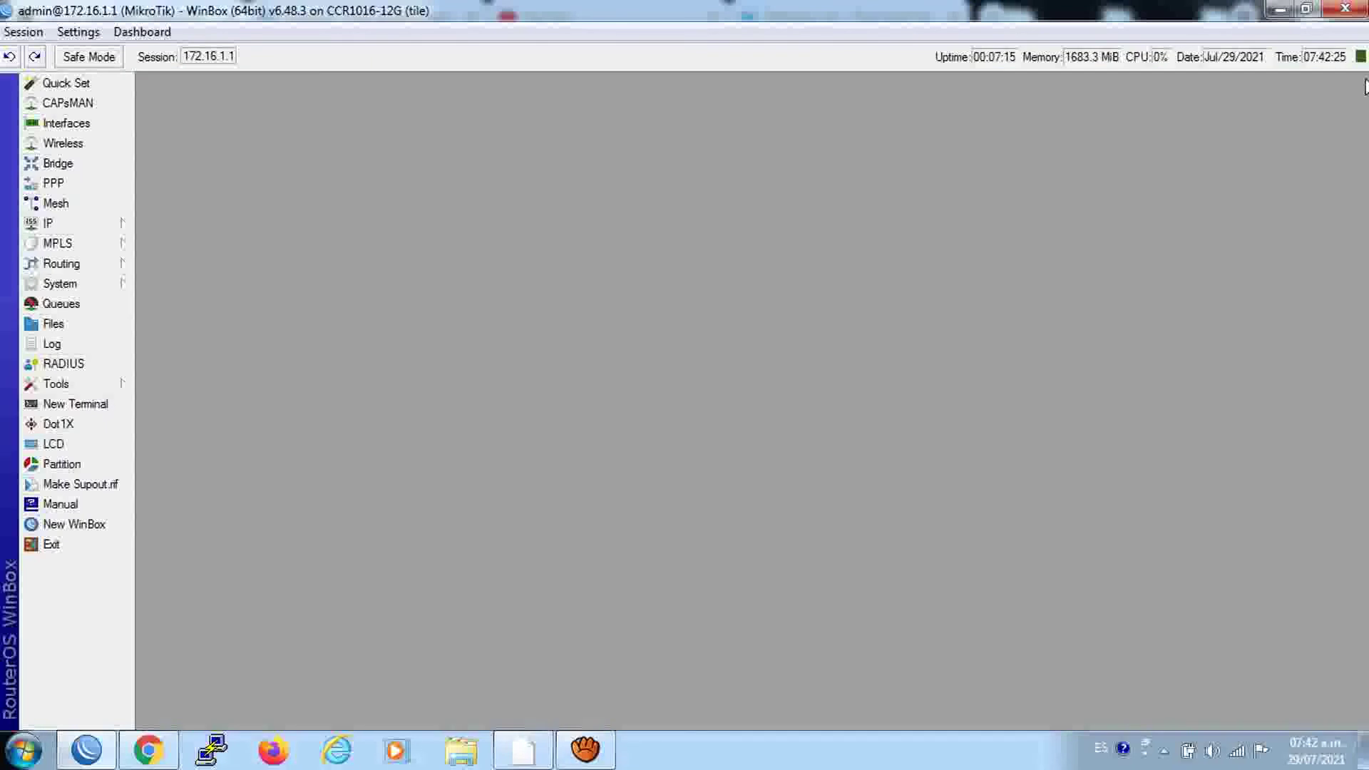
Reopen the DNS settings to review the DoH server address, then reapply and close them.
{"action": "left_click", "coordinate": [131, 227]}
{"action": "left_click", "coordinate": [158, 365]}
{"action": "left_click", "coordinate": [875, 224]}
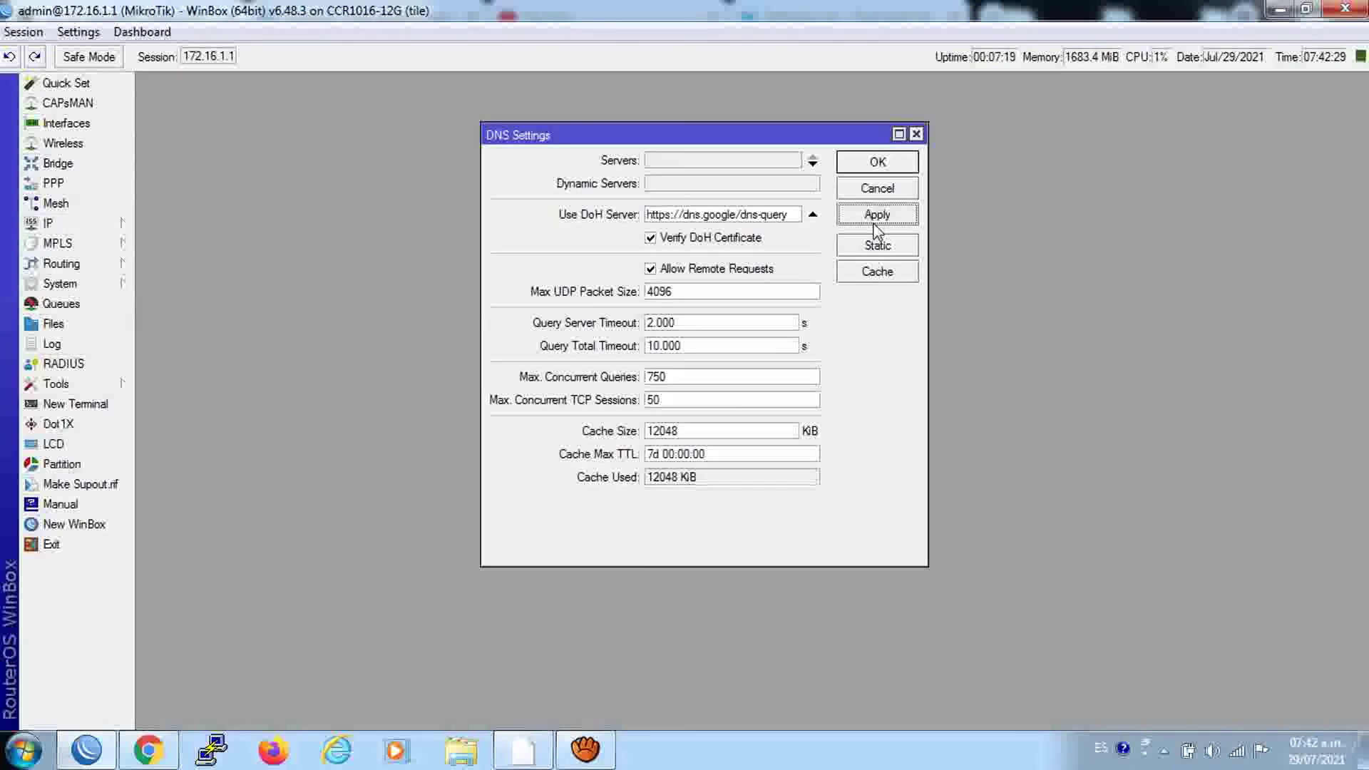
{"action": "left_click", "coordinate": [876, 164]}
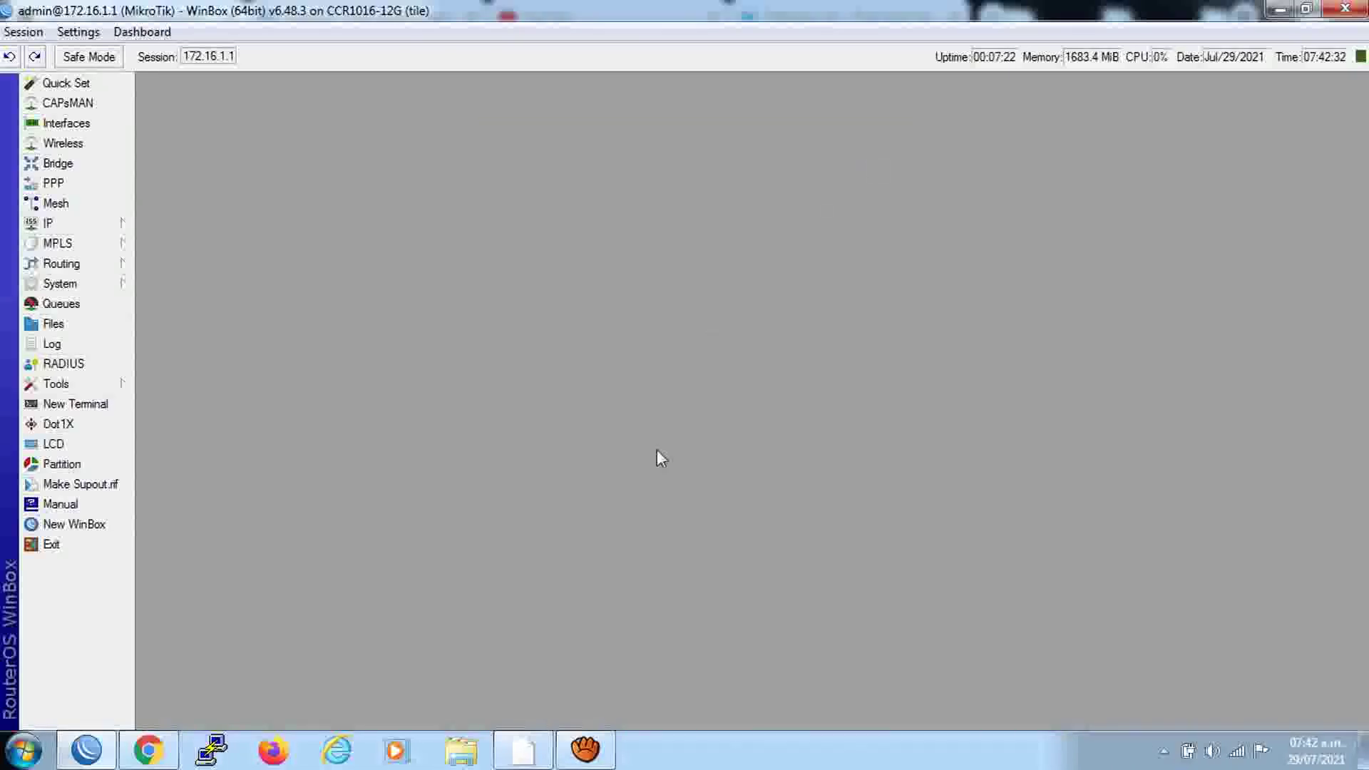
{"action": "left_click", "coordinate": [585, 749]}
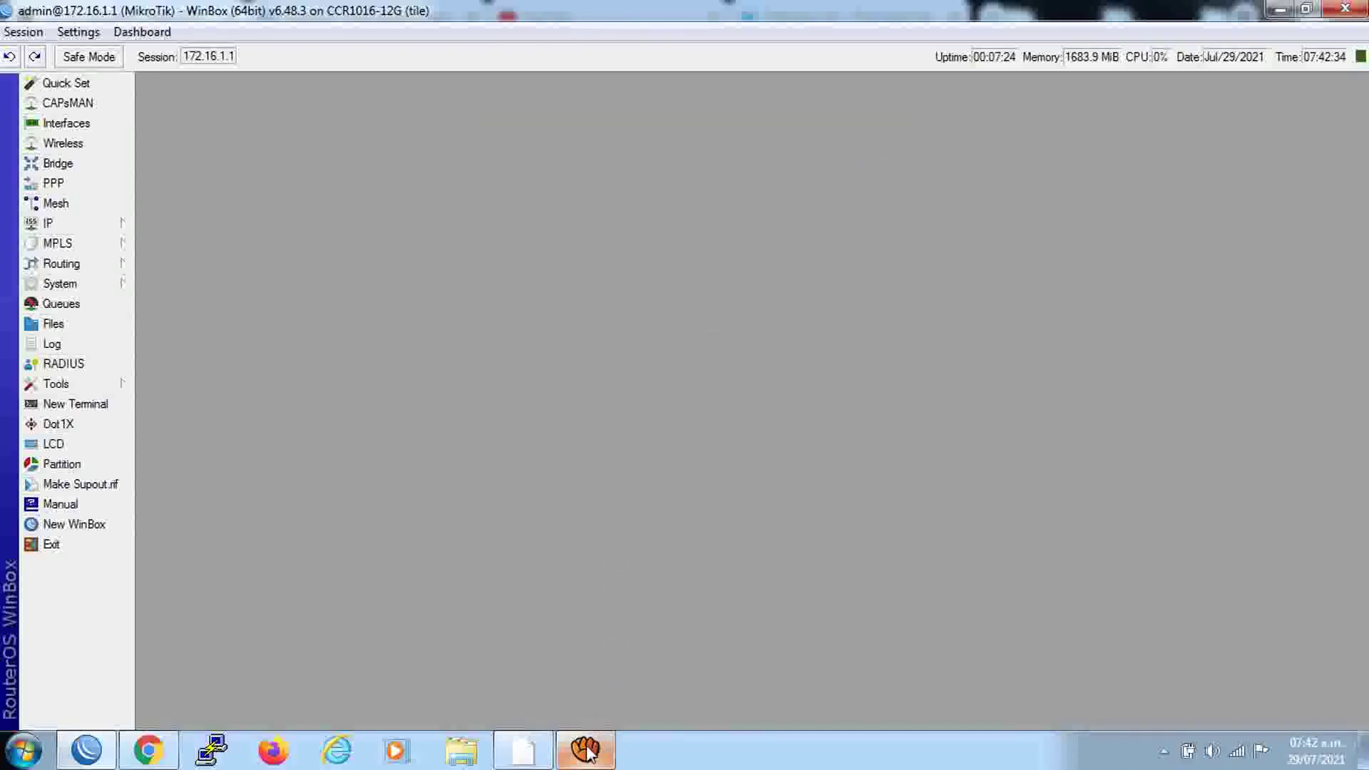